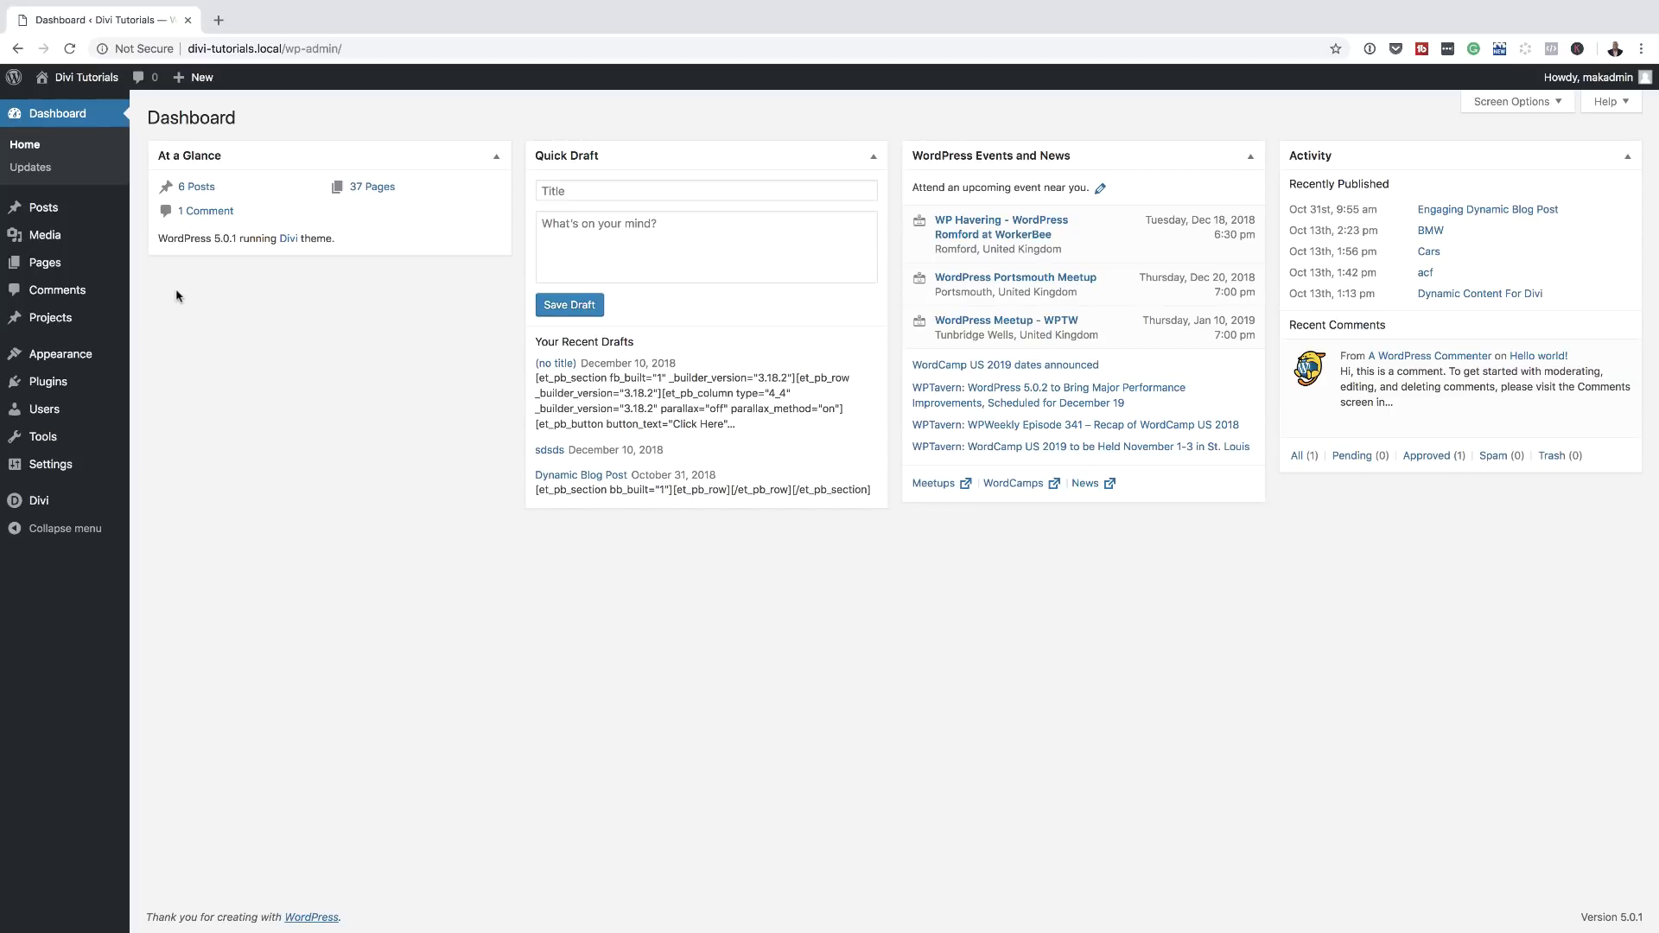
# Create a new WordPress page titled 'text' and build it from scratch with the Divi Builder.
pyautogui.moveTo(52, 266)
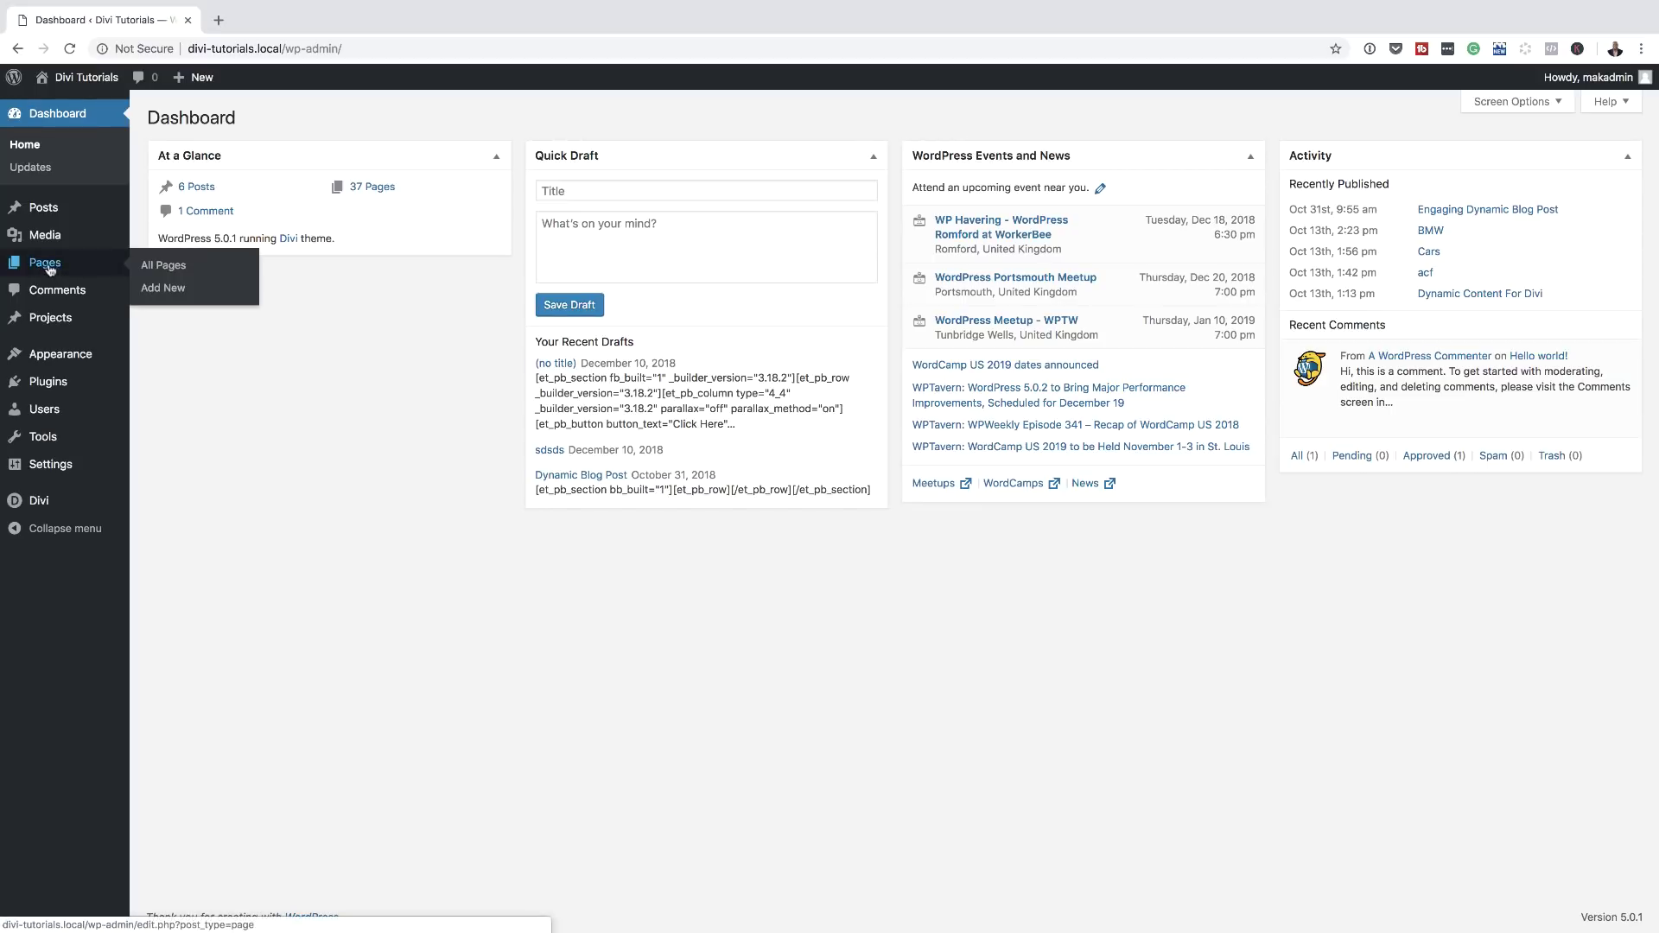
pyautogui.click(178, 297)
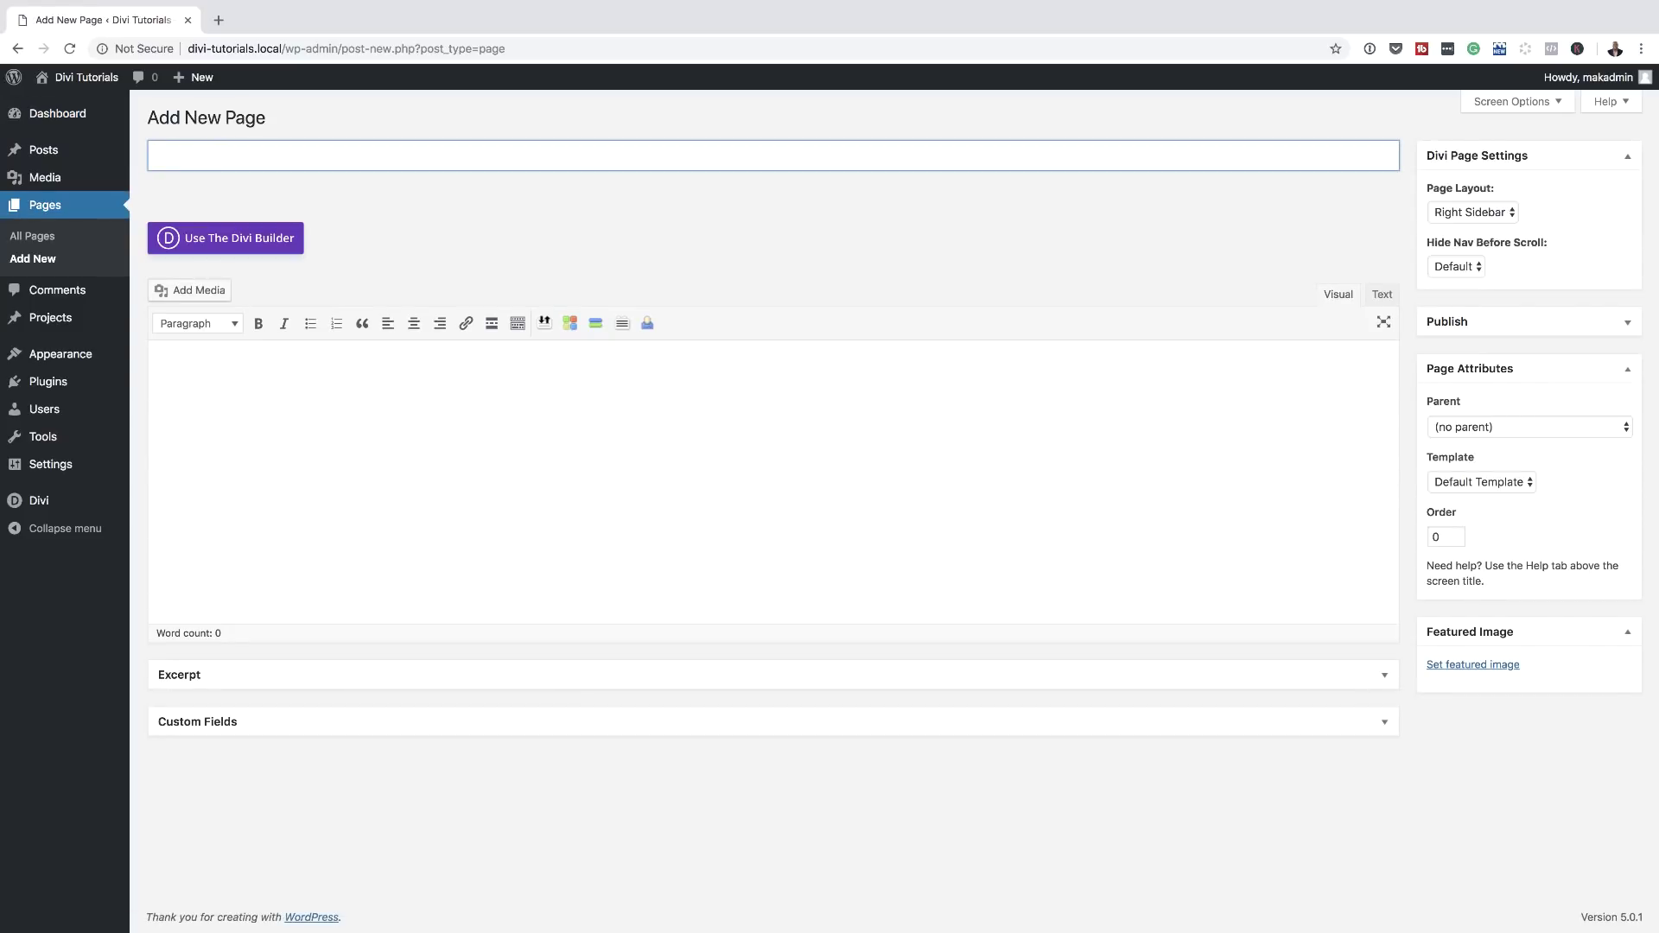
pyautogui.write('text')
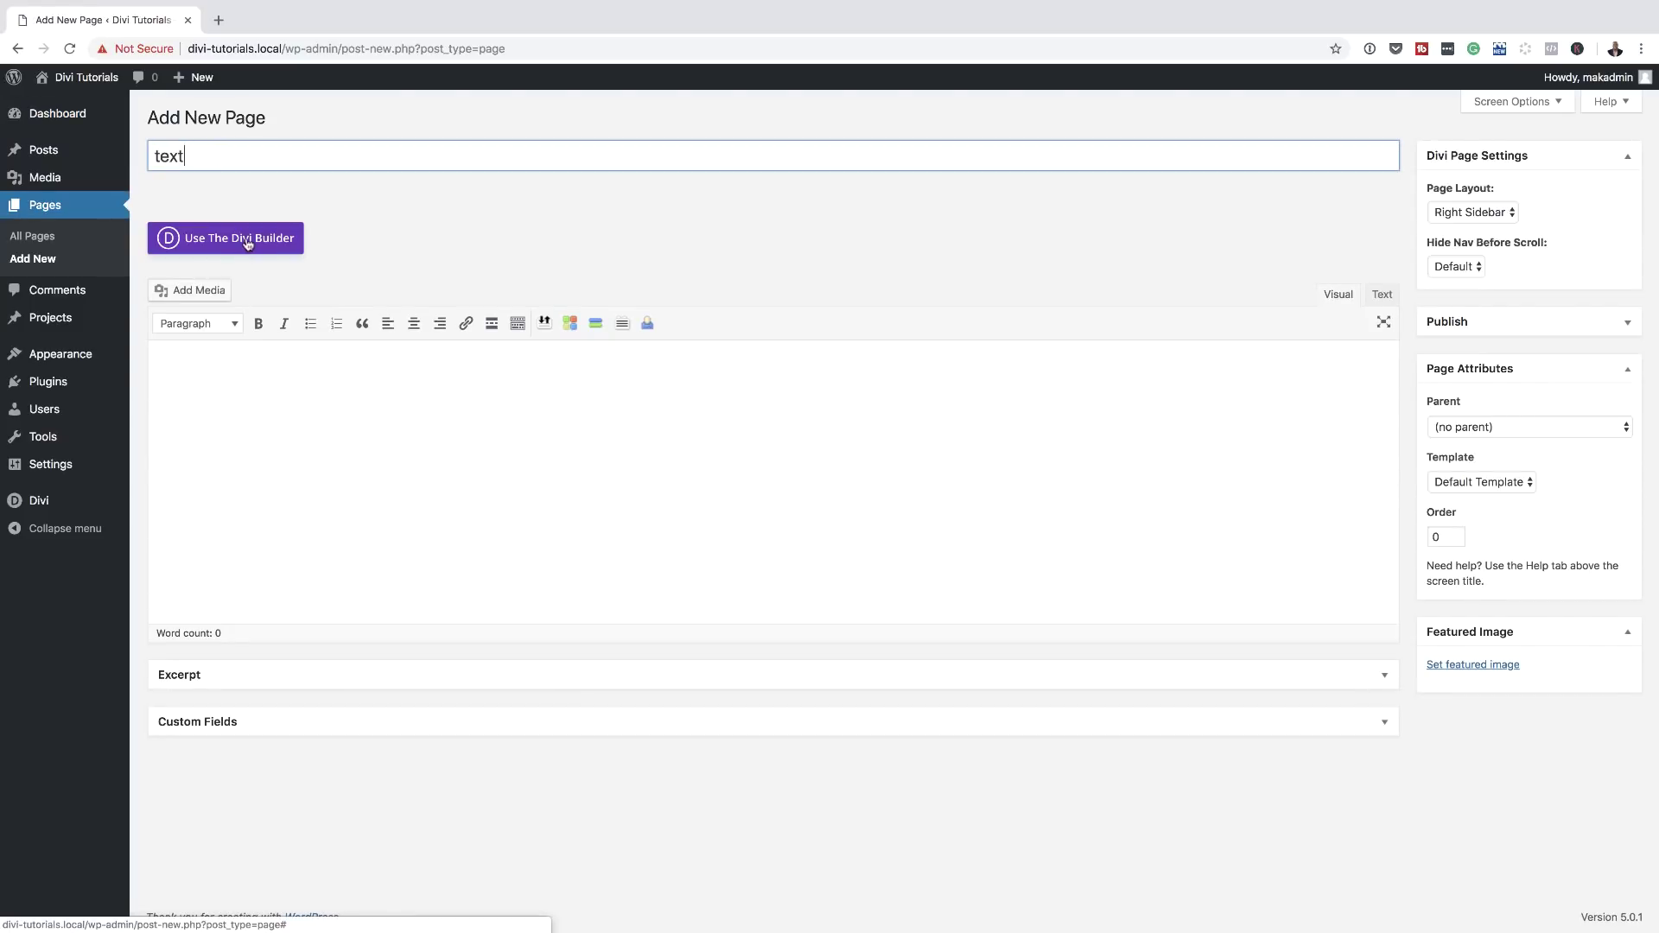
pyautogui.click(248, 243)
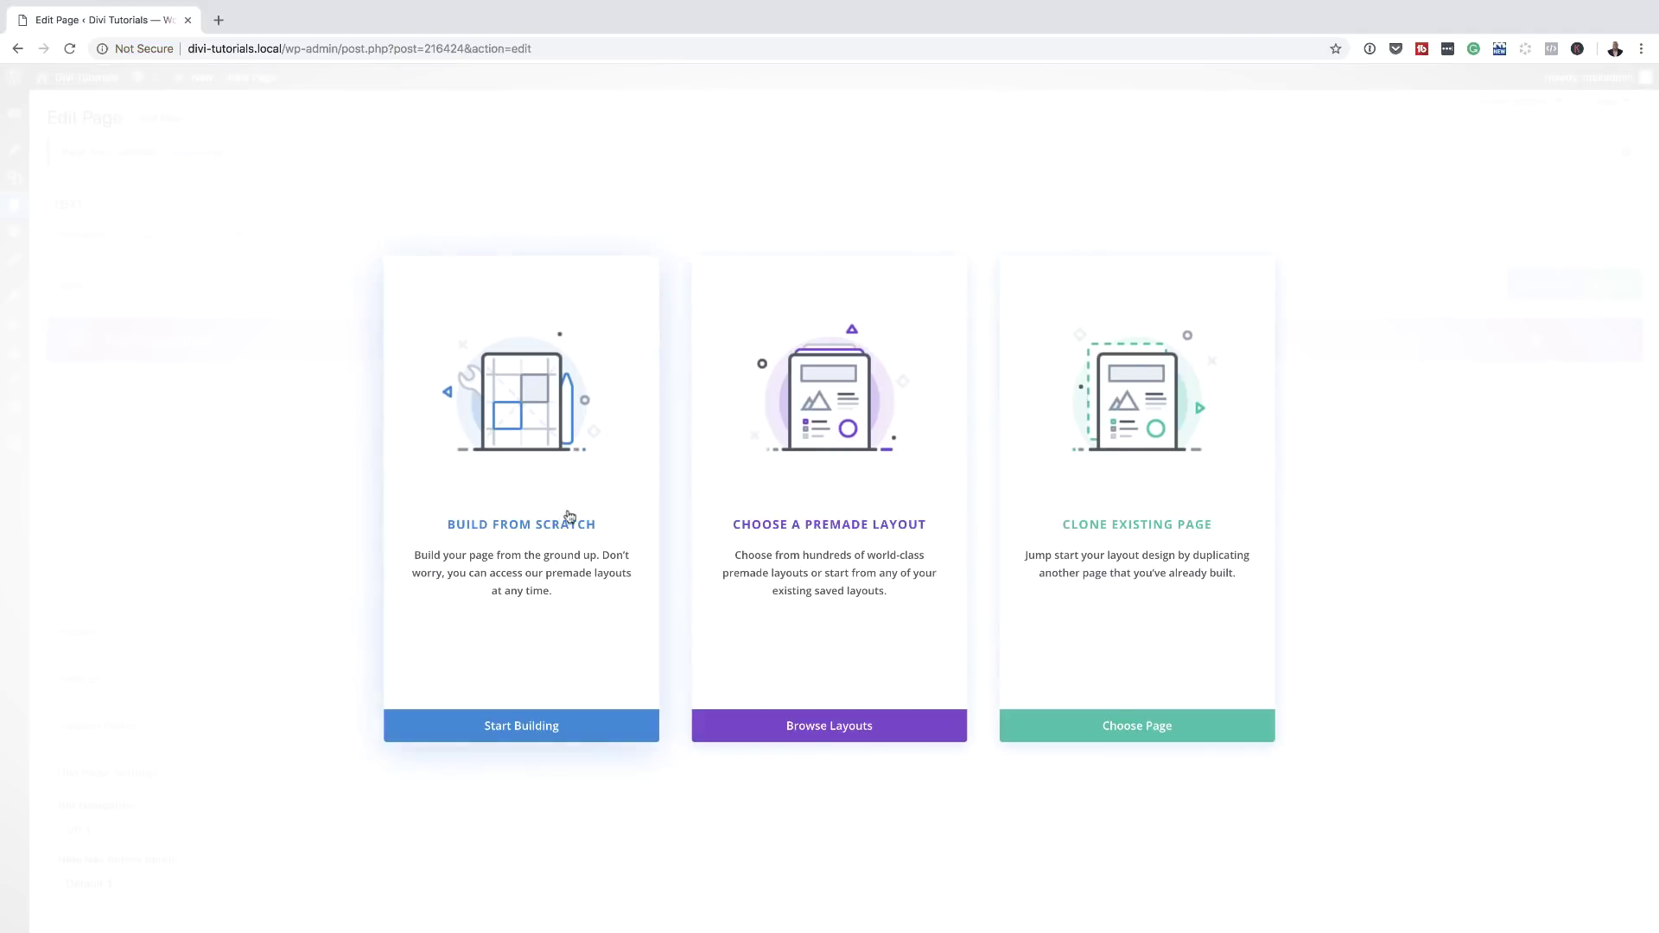
pyautogui.click(562, 527)
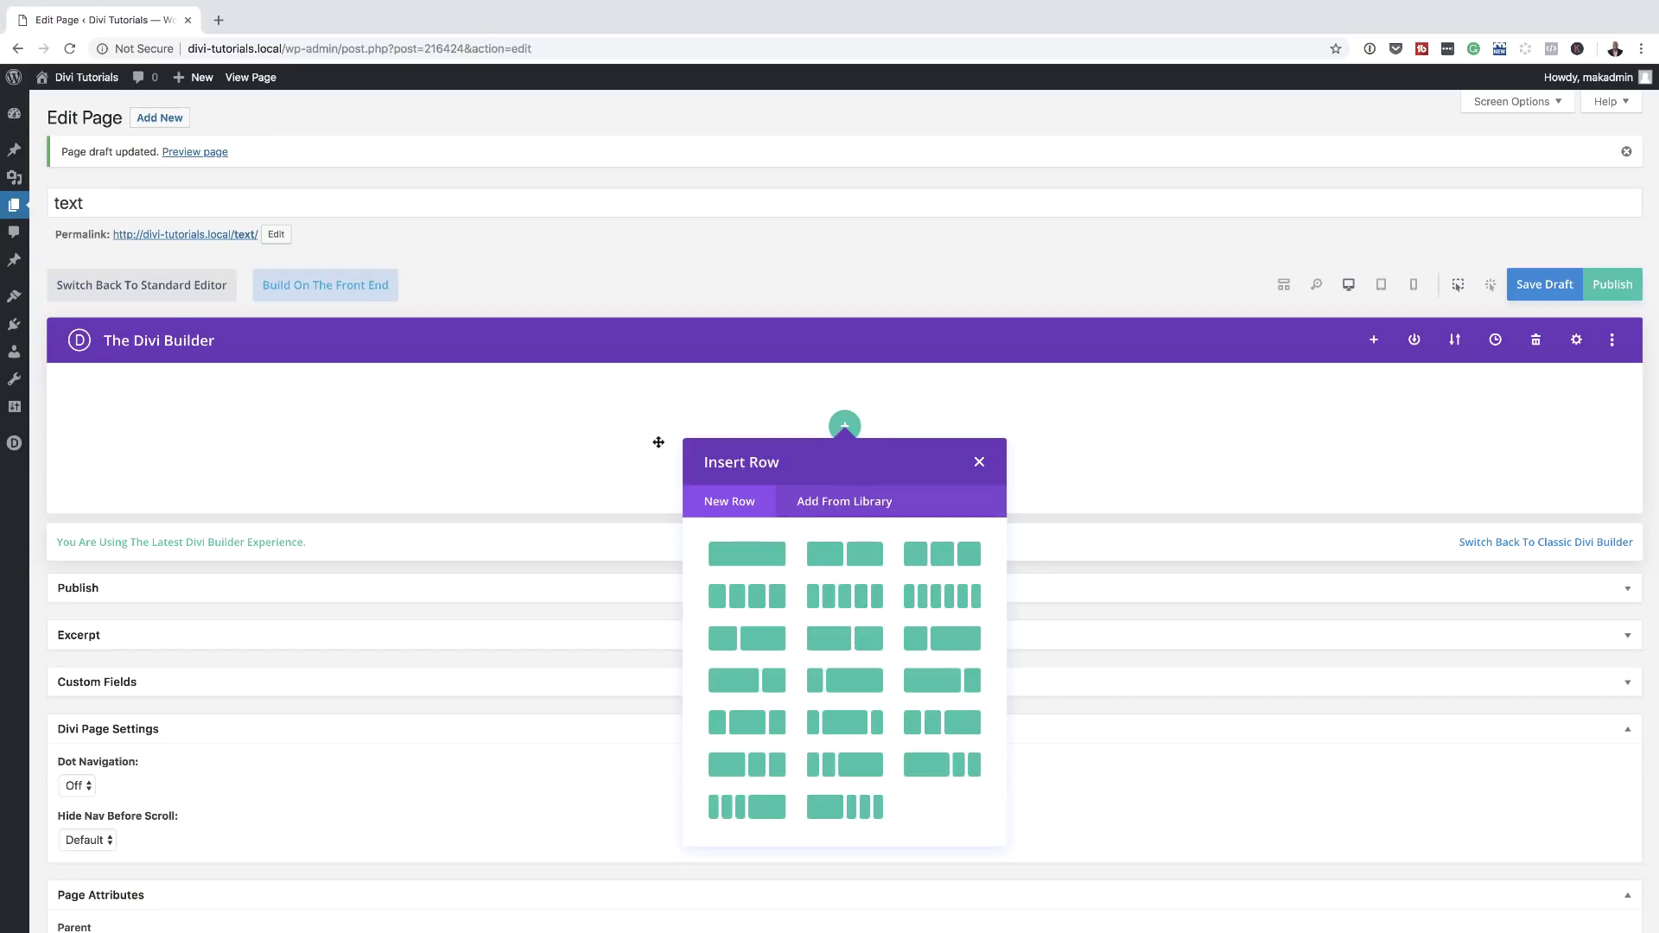
# Insert a two-column row, add a Text module to its first column, and dock its settings right.
pyautogui.click(860, 551)
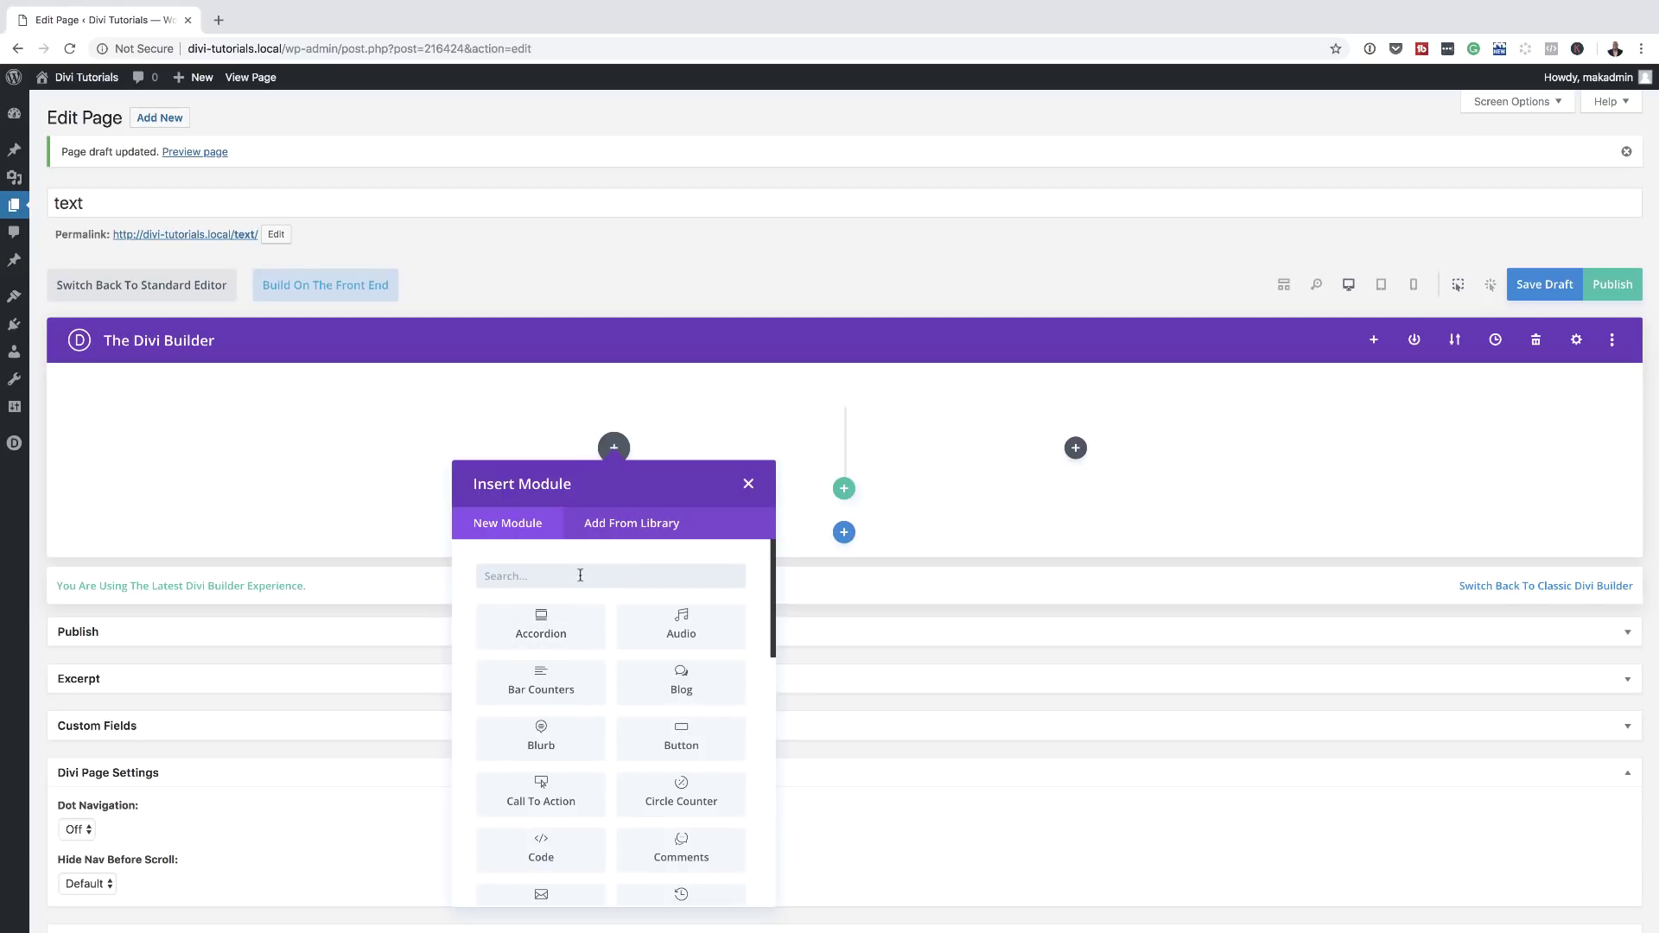
pyautogui.write('text')
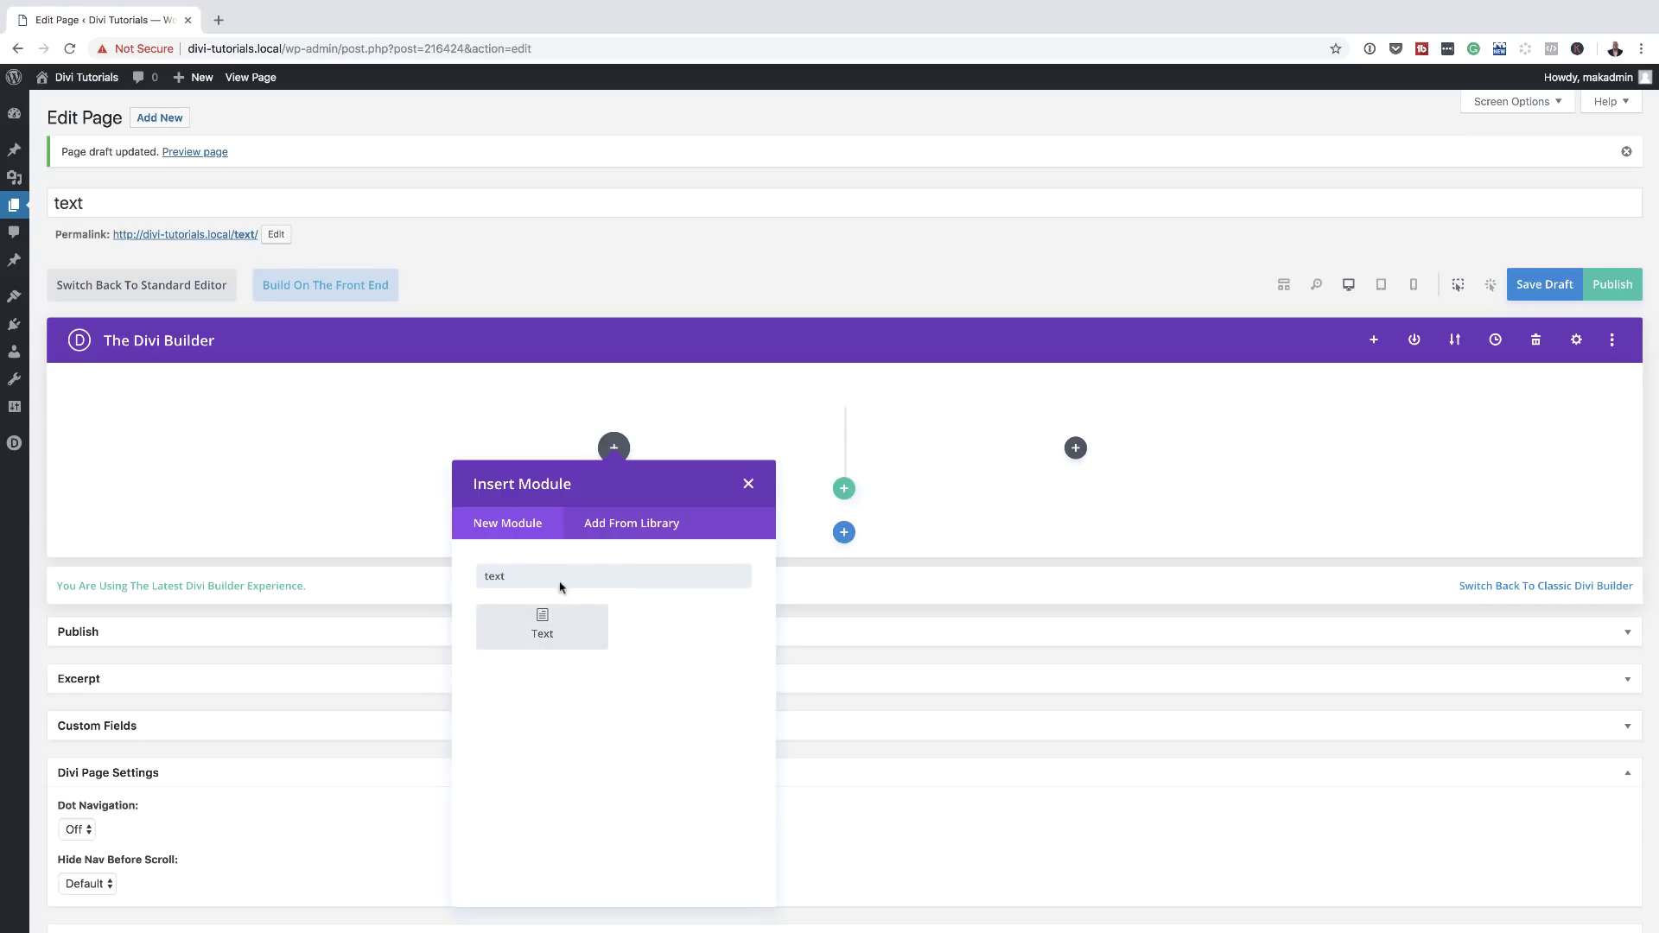
pyautogui.click(557, 629)
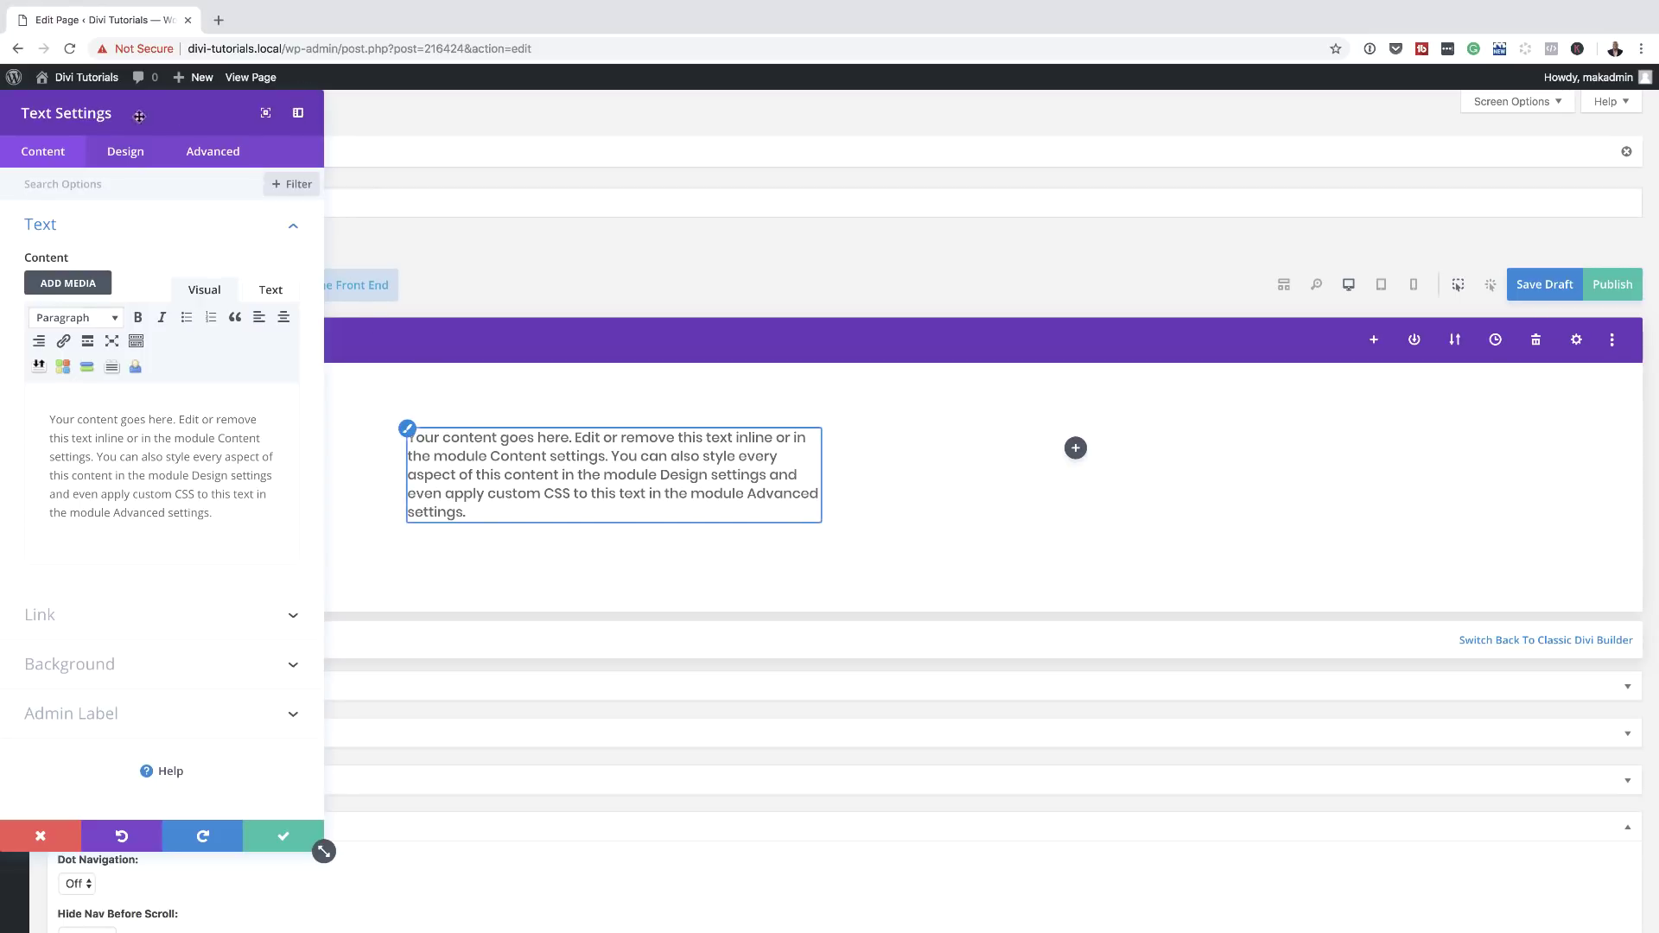
pyautogui.click(298, 115)
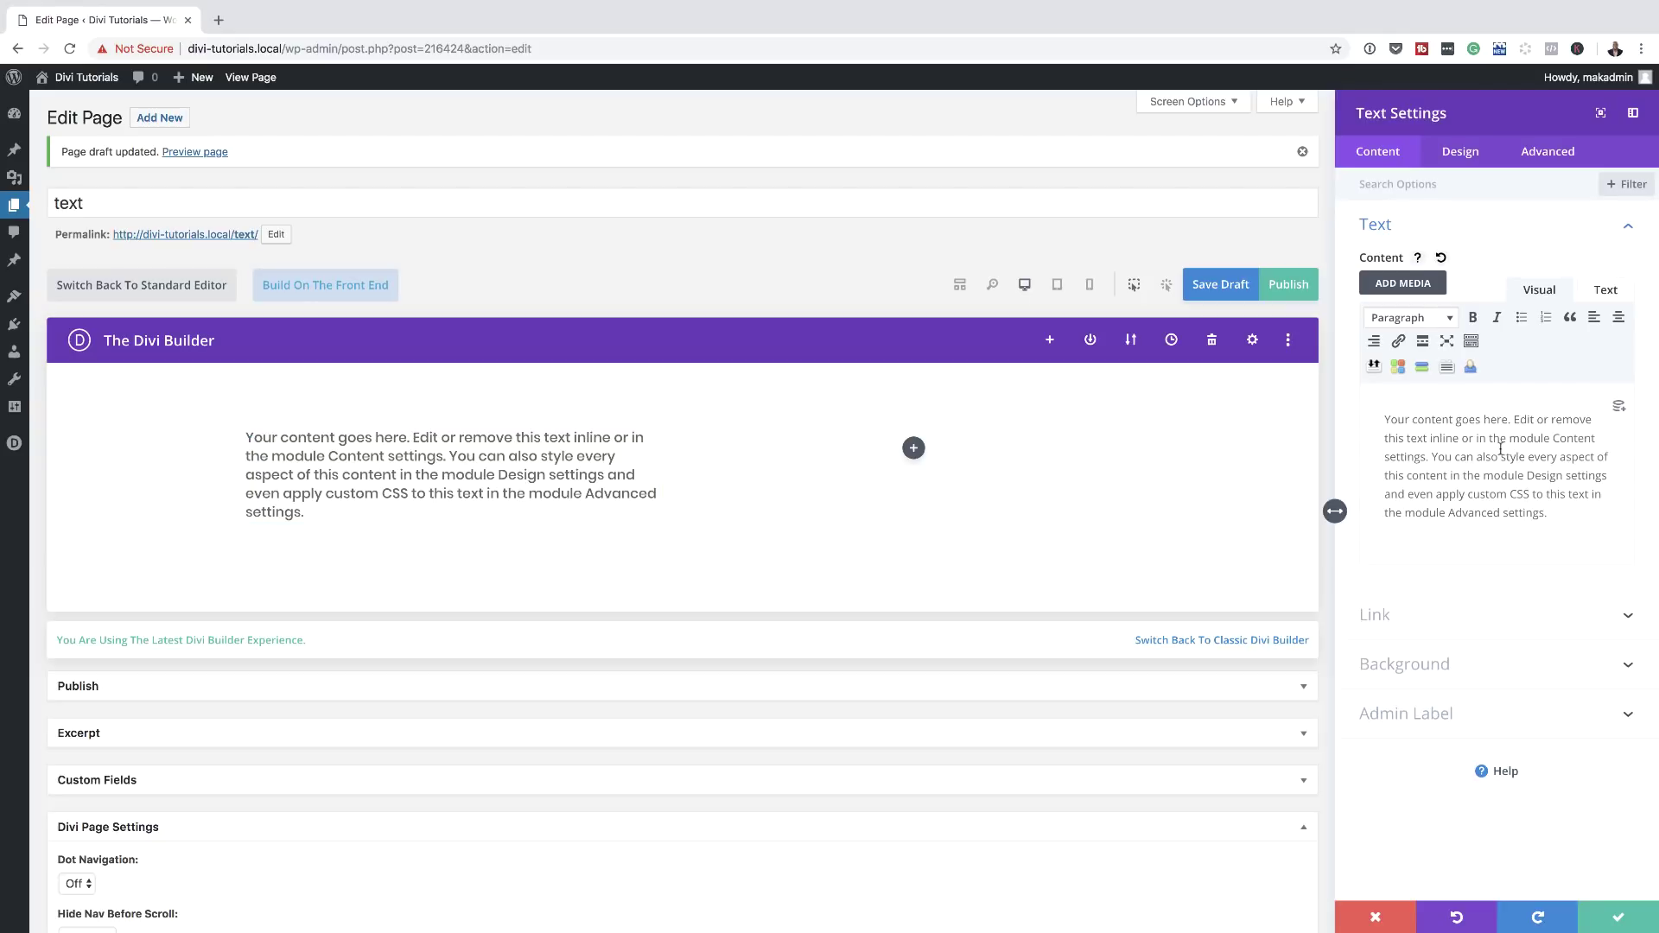
# Insert 'more text' after 'Edit' in the module's placeholder paragraph inline.
pyautogui.click(418, 440)
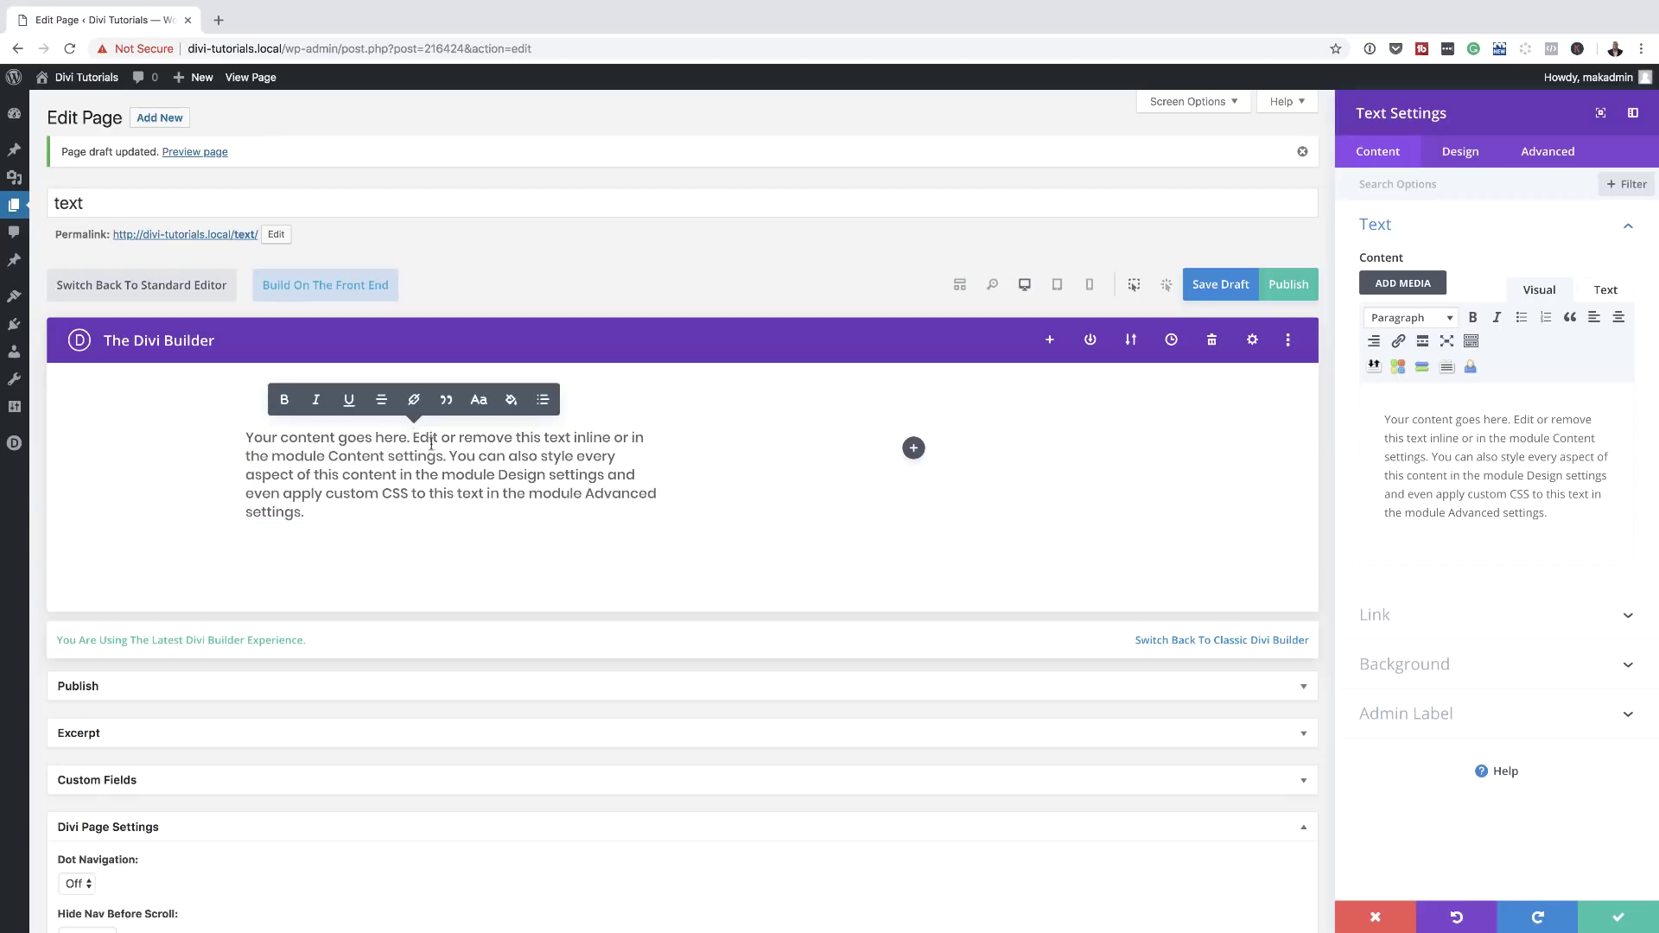
pyautogui.click(441, 438)
pyautogui.write('more te')
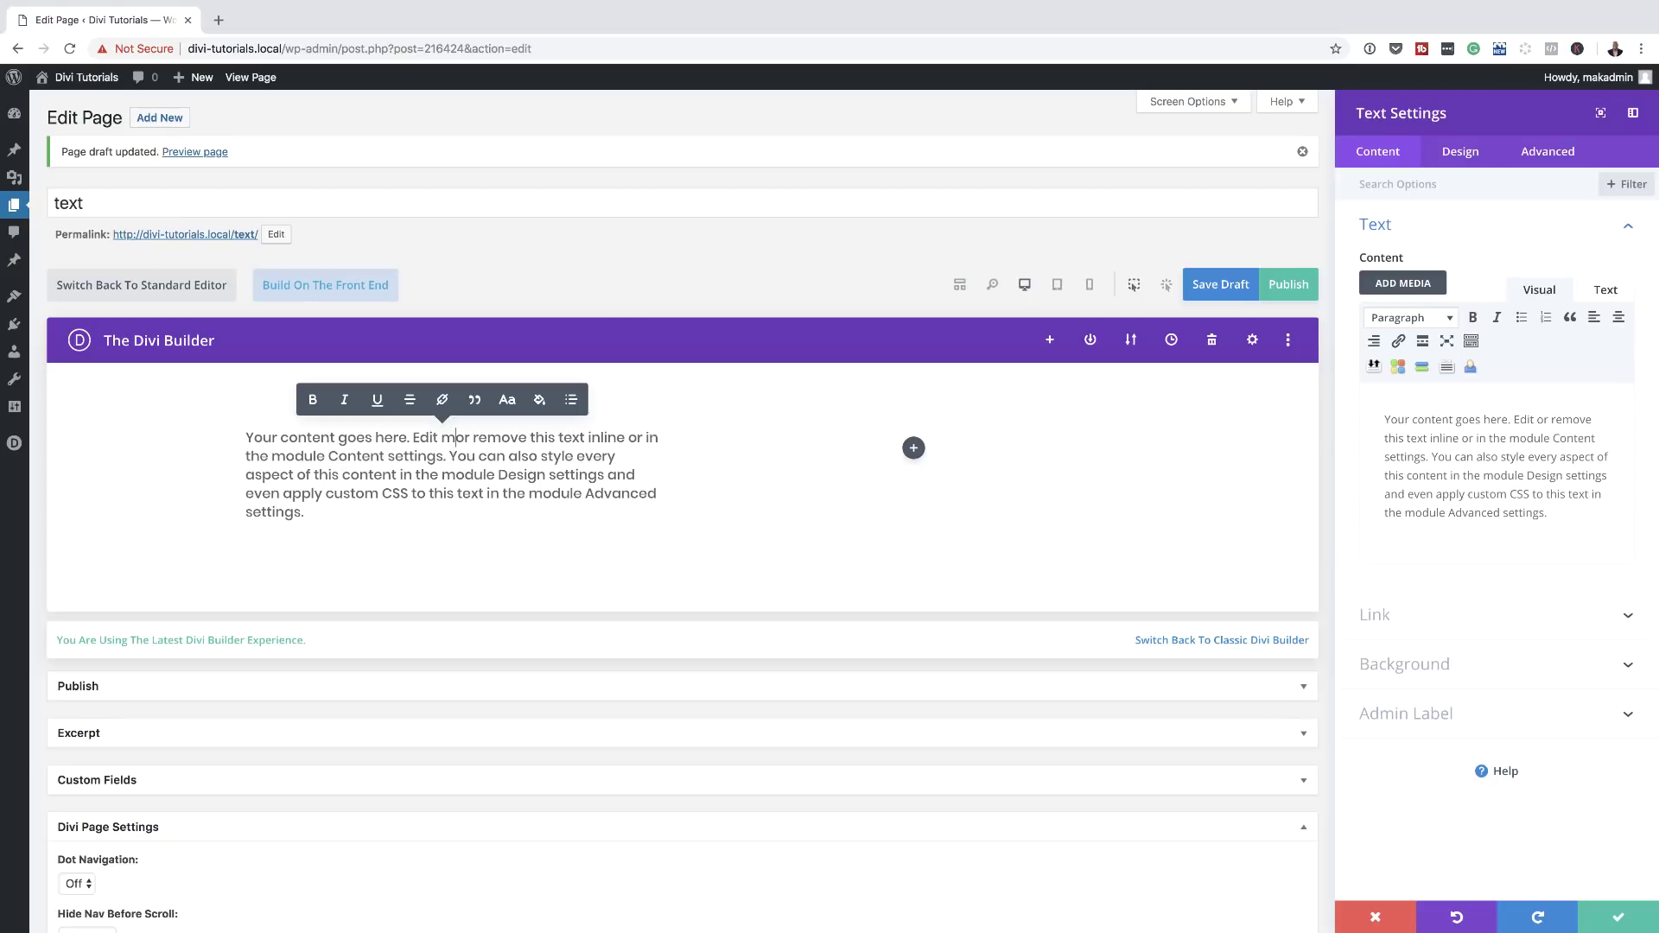
pyautogui.write('xt or')
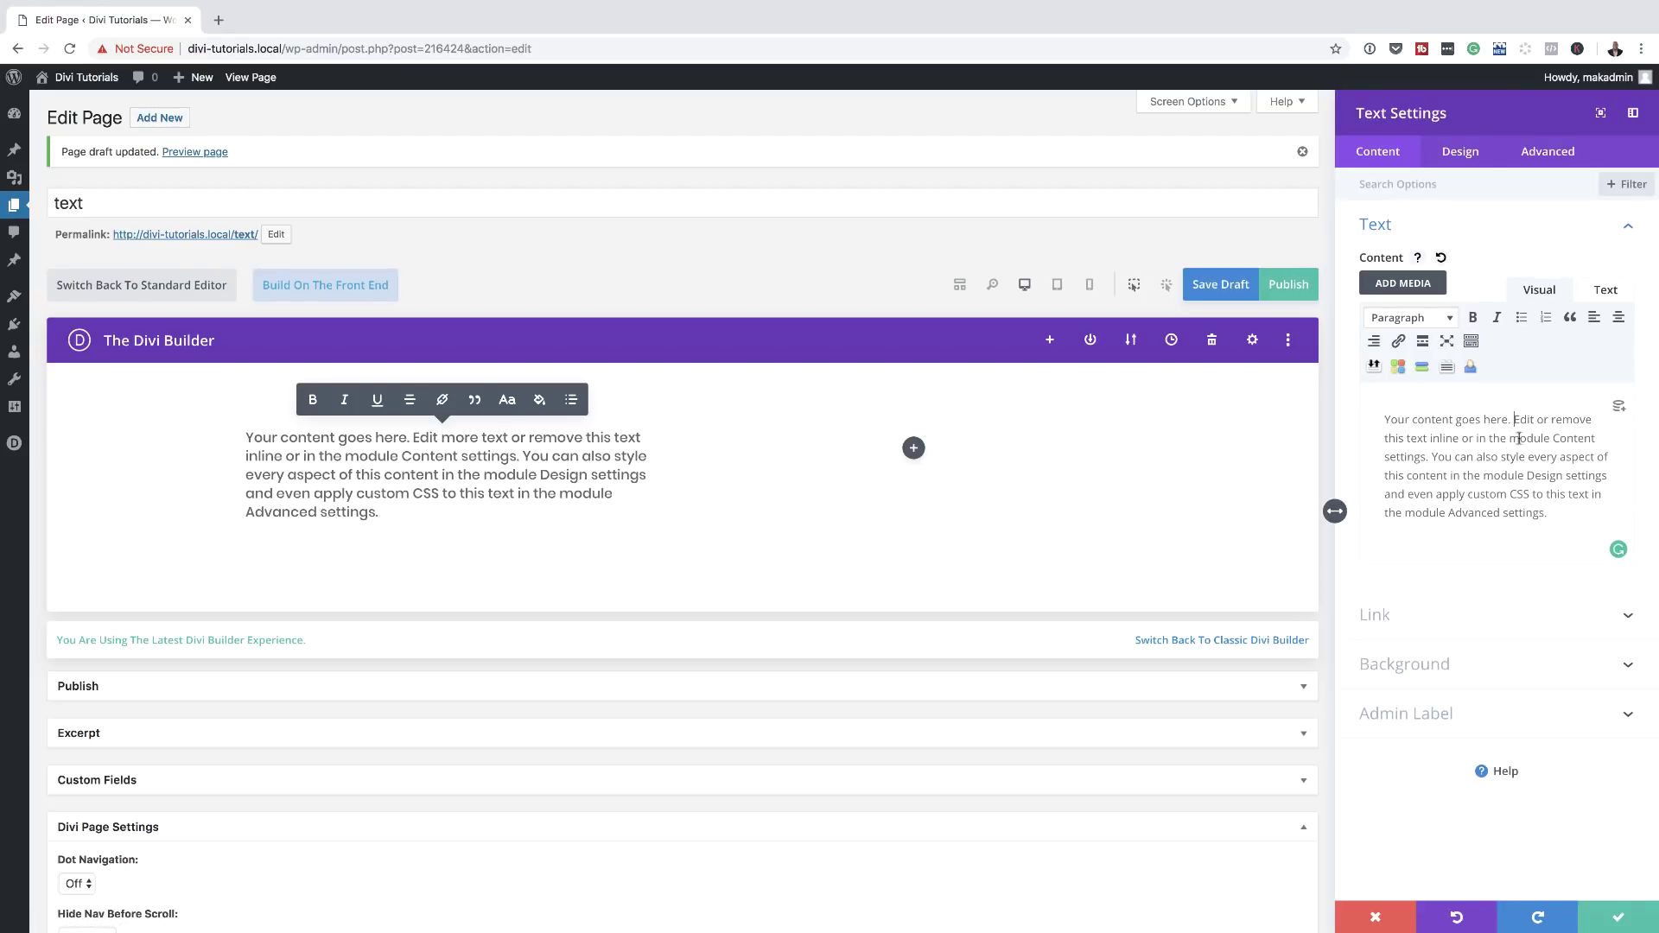
# Add 'more' in the Content box, break the text after the first sentence, and exit inline editing.
pyautogui.click(1512, 498)
pyautogui.write('more')
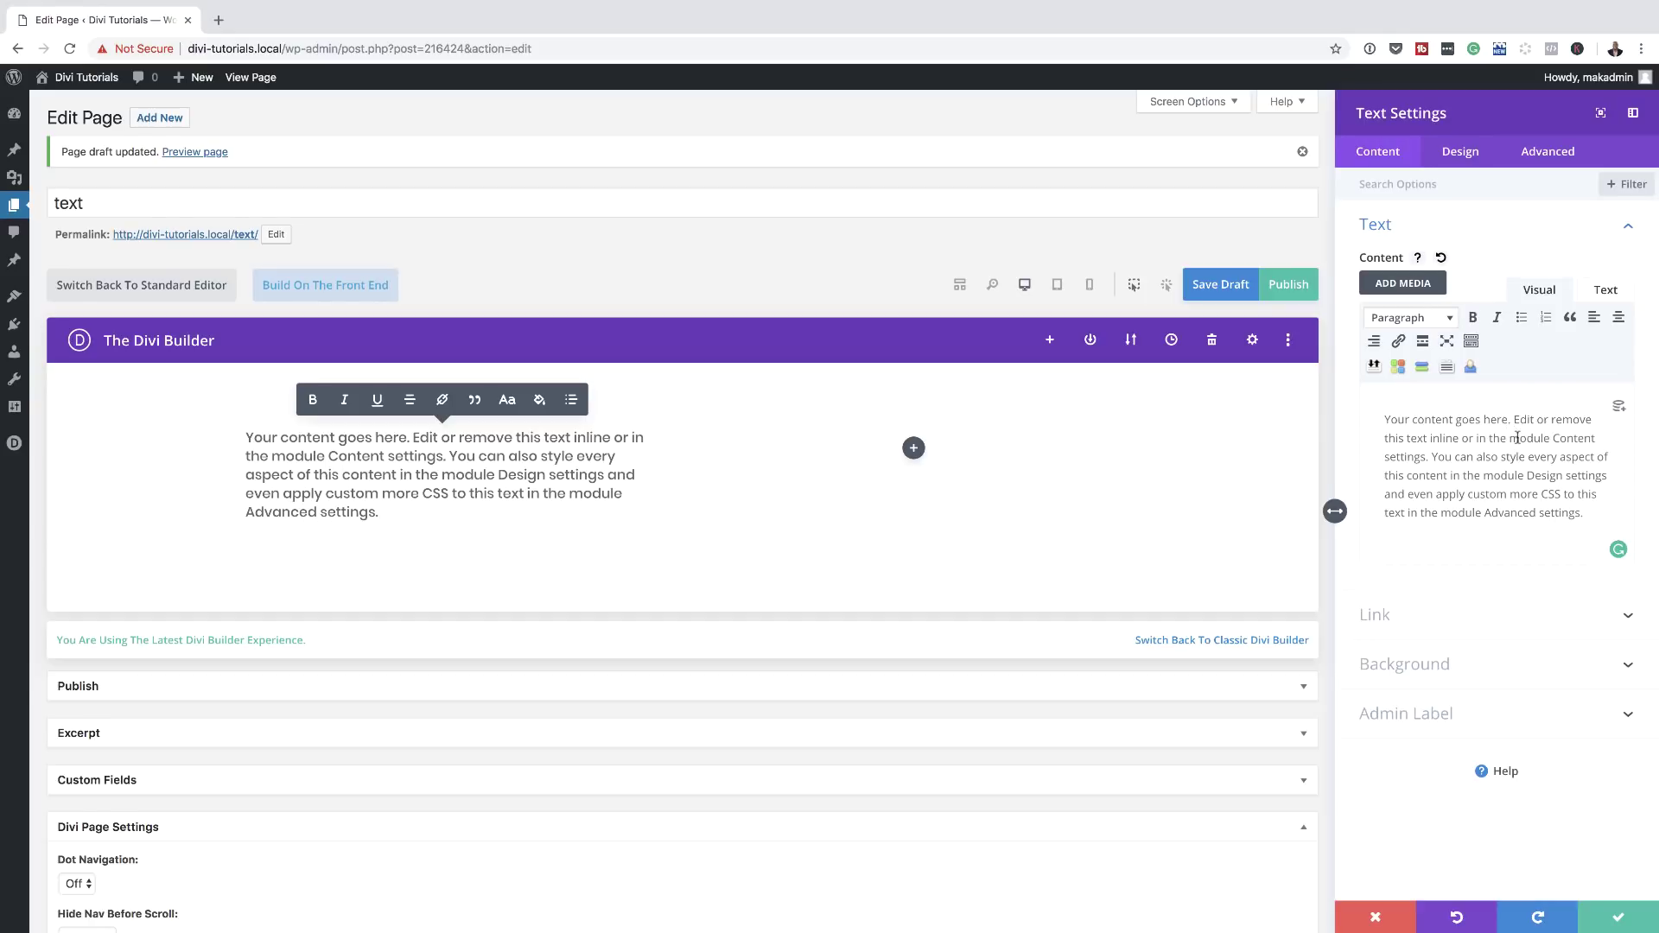
pyautogui.press('Return')
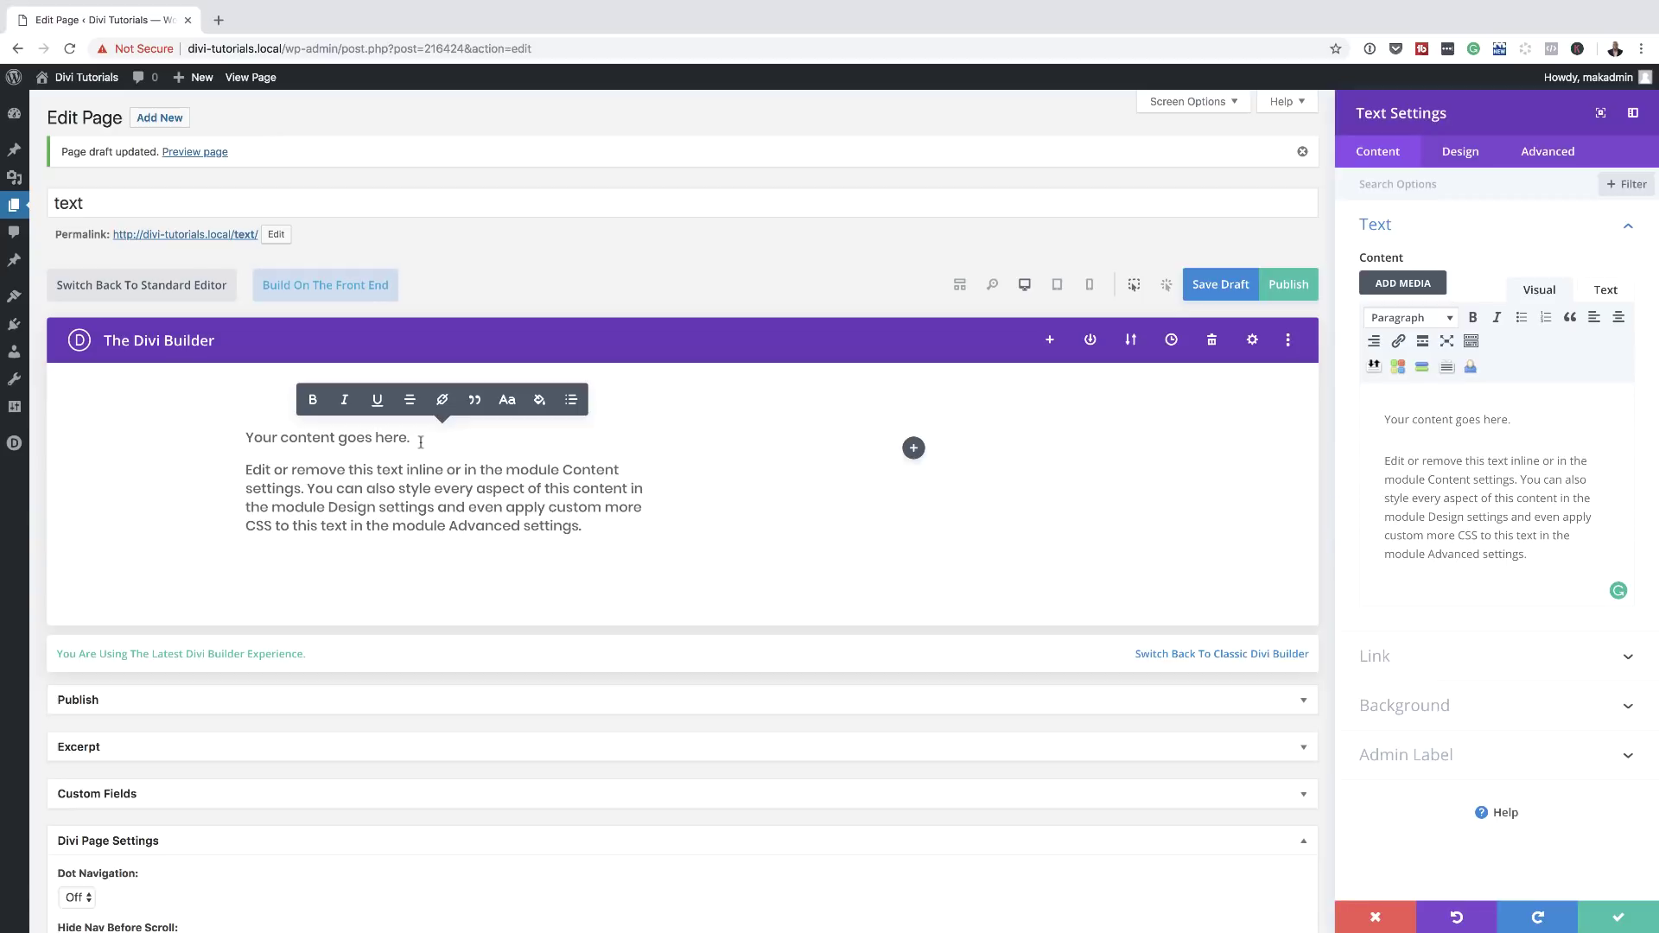
pyautogui.click(640, 444)
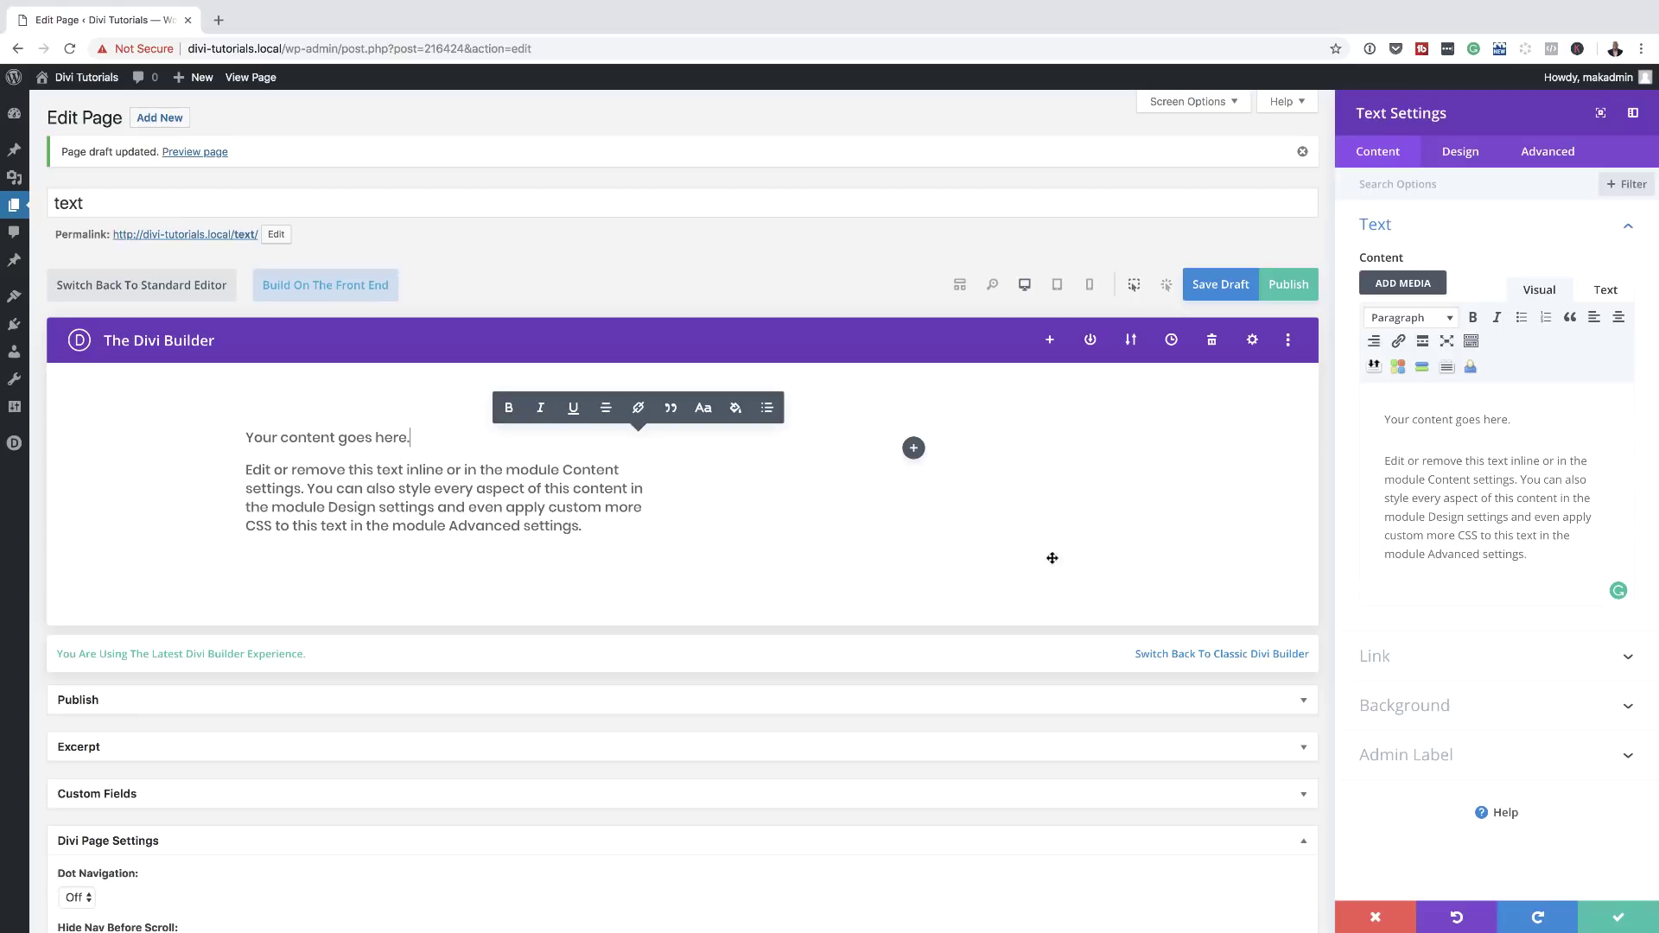
pyautogui.click(1065, 515)
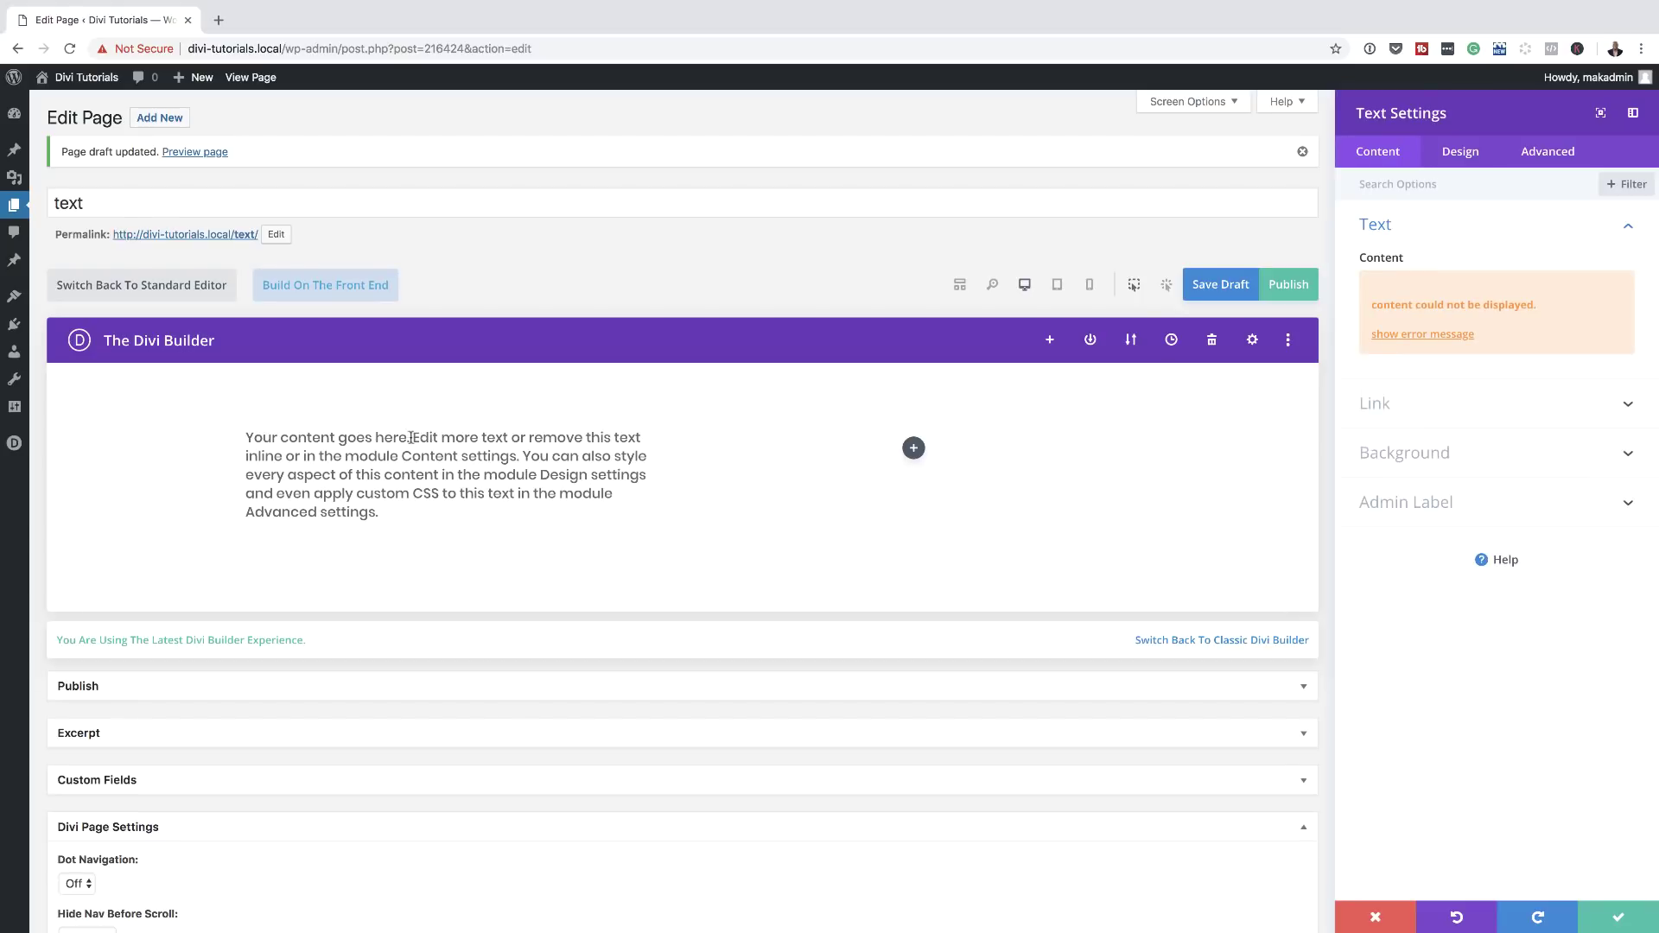
# Move 'Your content goes here.' into its own paragraph, trying and removing bold, italic and underline.
pyautogui.click(412, 438)
pyautogui.press('Return')
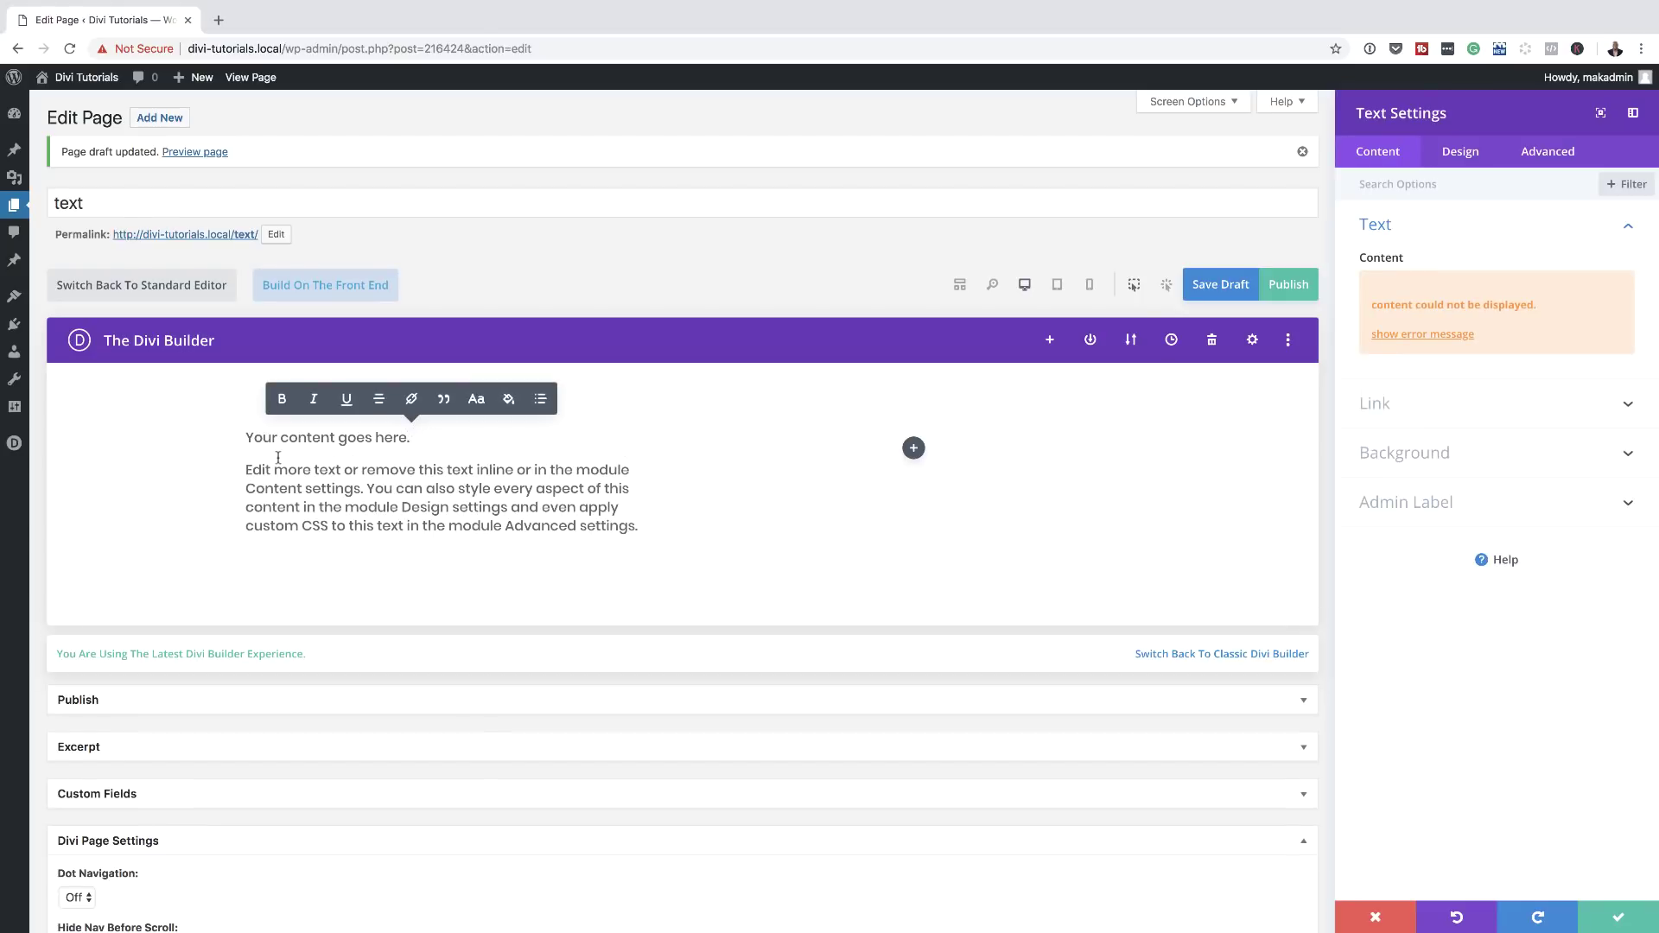
pyautogui.moveTo(247, 438); pyautogui.dragTo(422, 439)
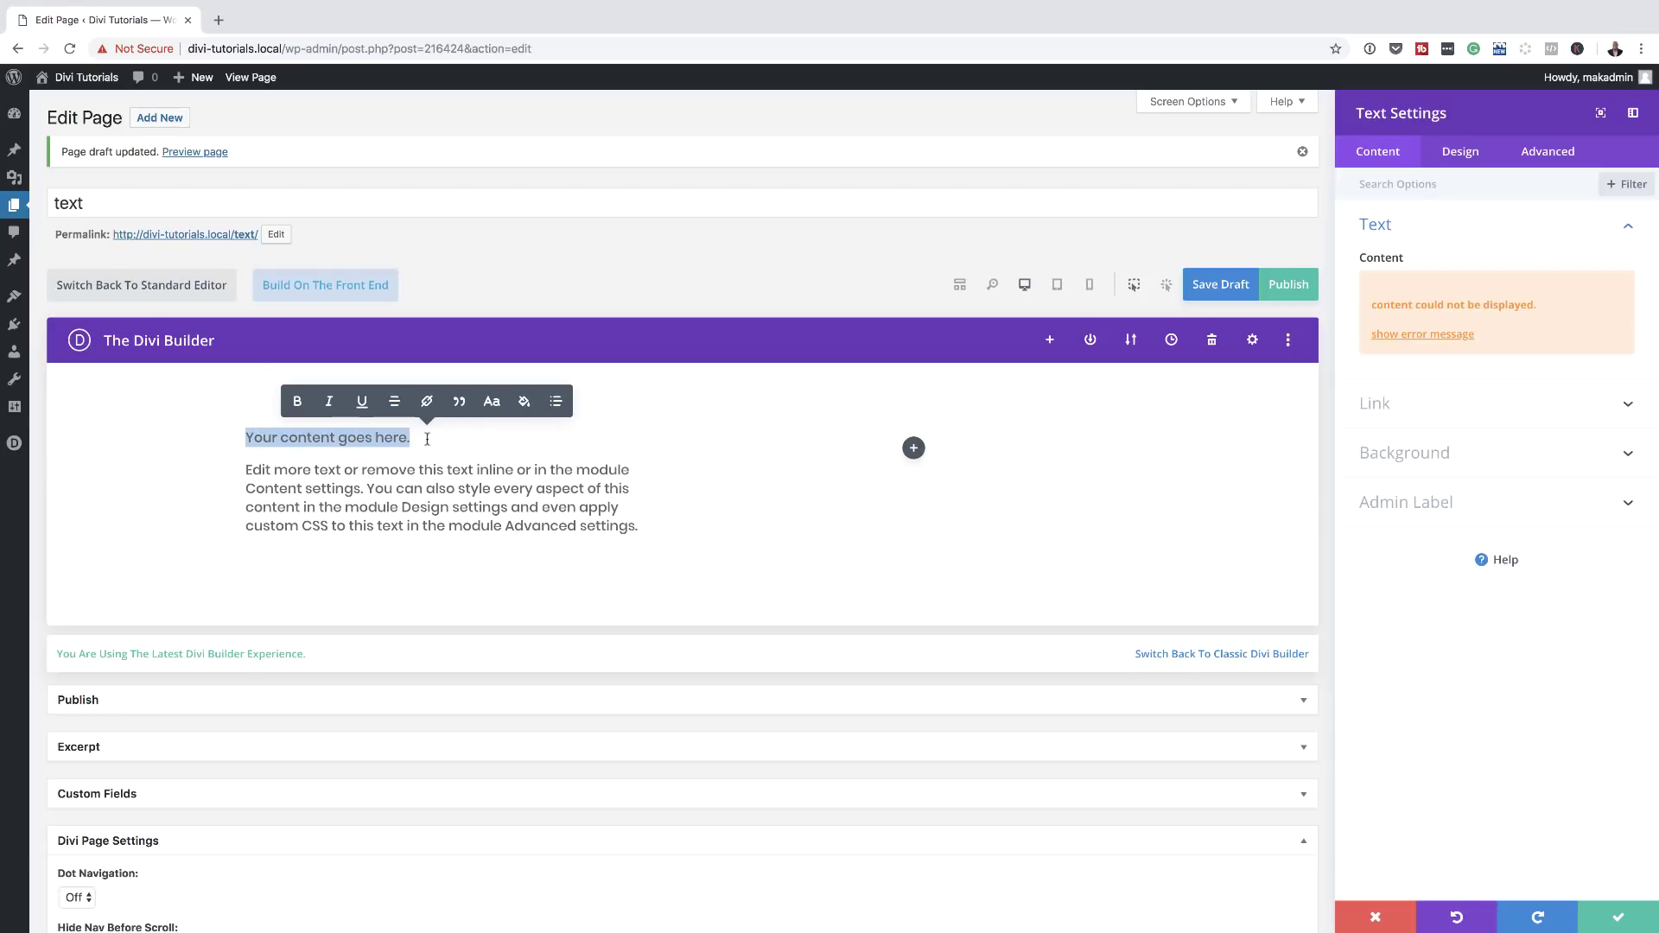
pyautogui.click(298, 402)
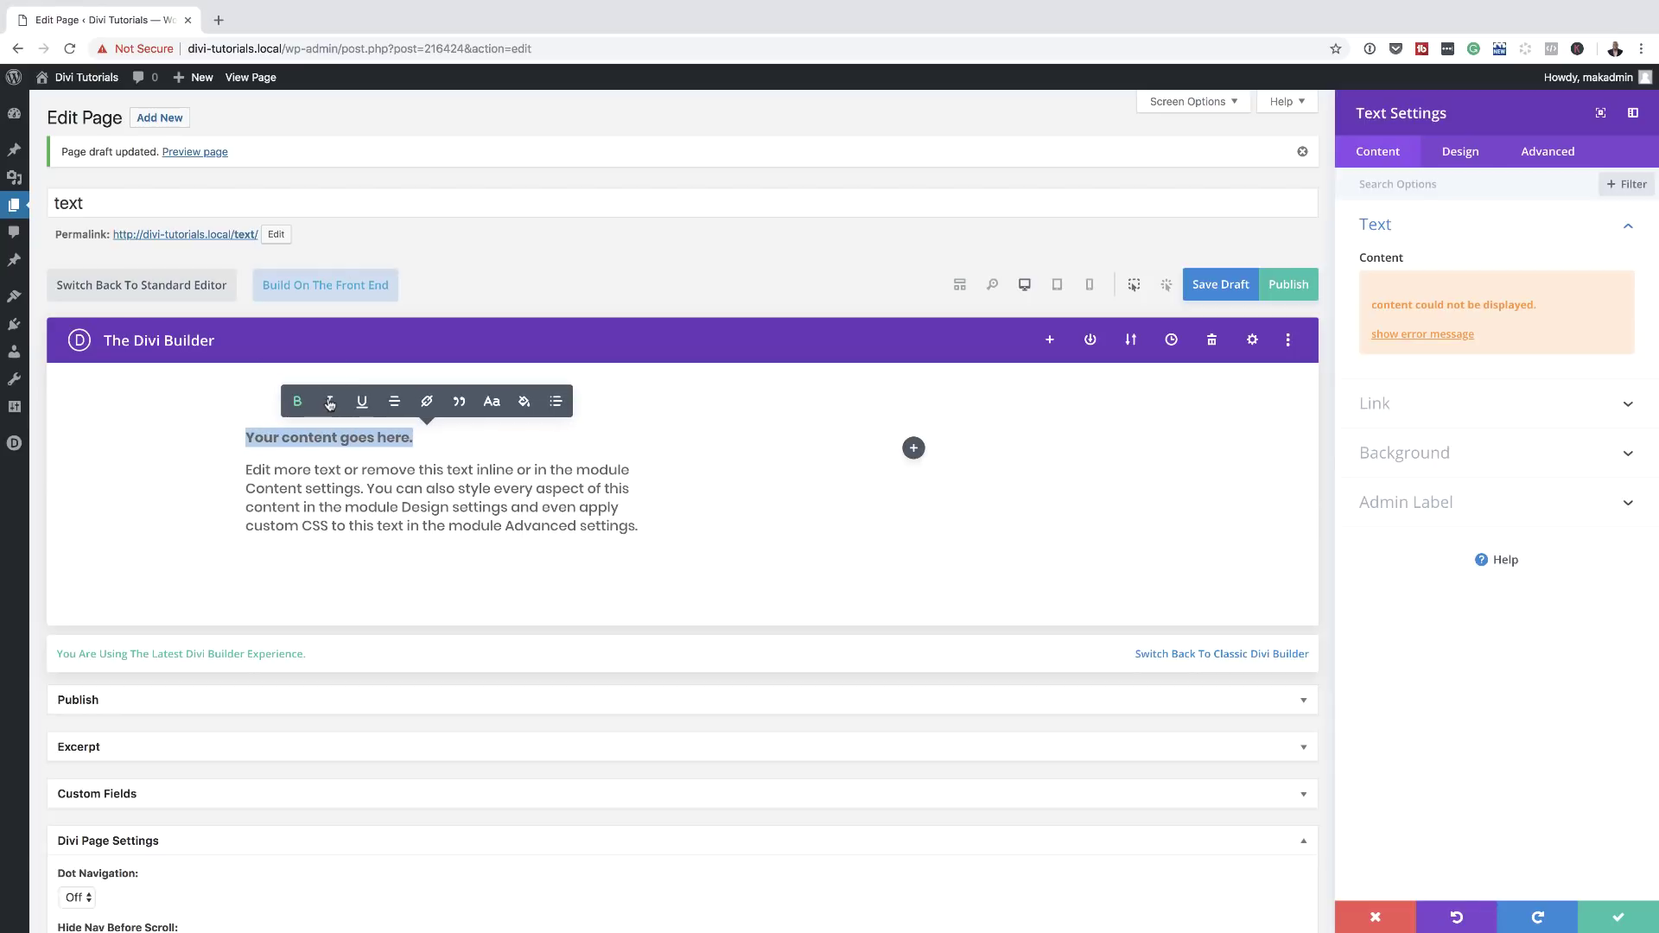
pyautogui.click(329, 402)
pyautogui.click(360, 403)
pyautogui.click(363, 406)
pyautogui.click(325, 403)
pyautogui.click(296, 404)
pyautogui.click(424, 488)
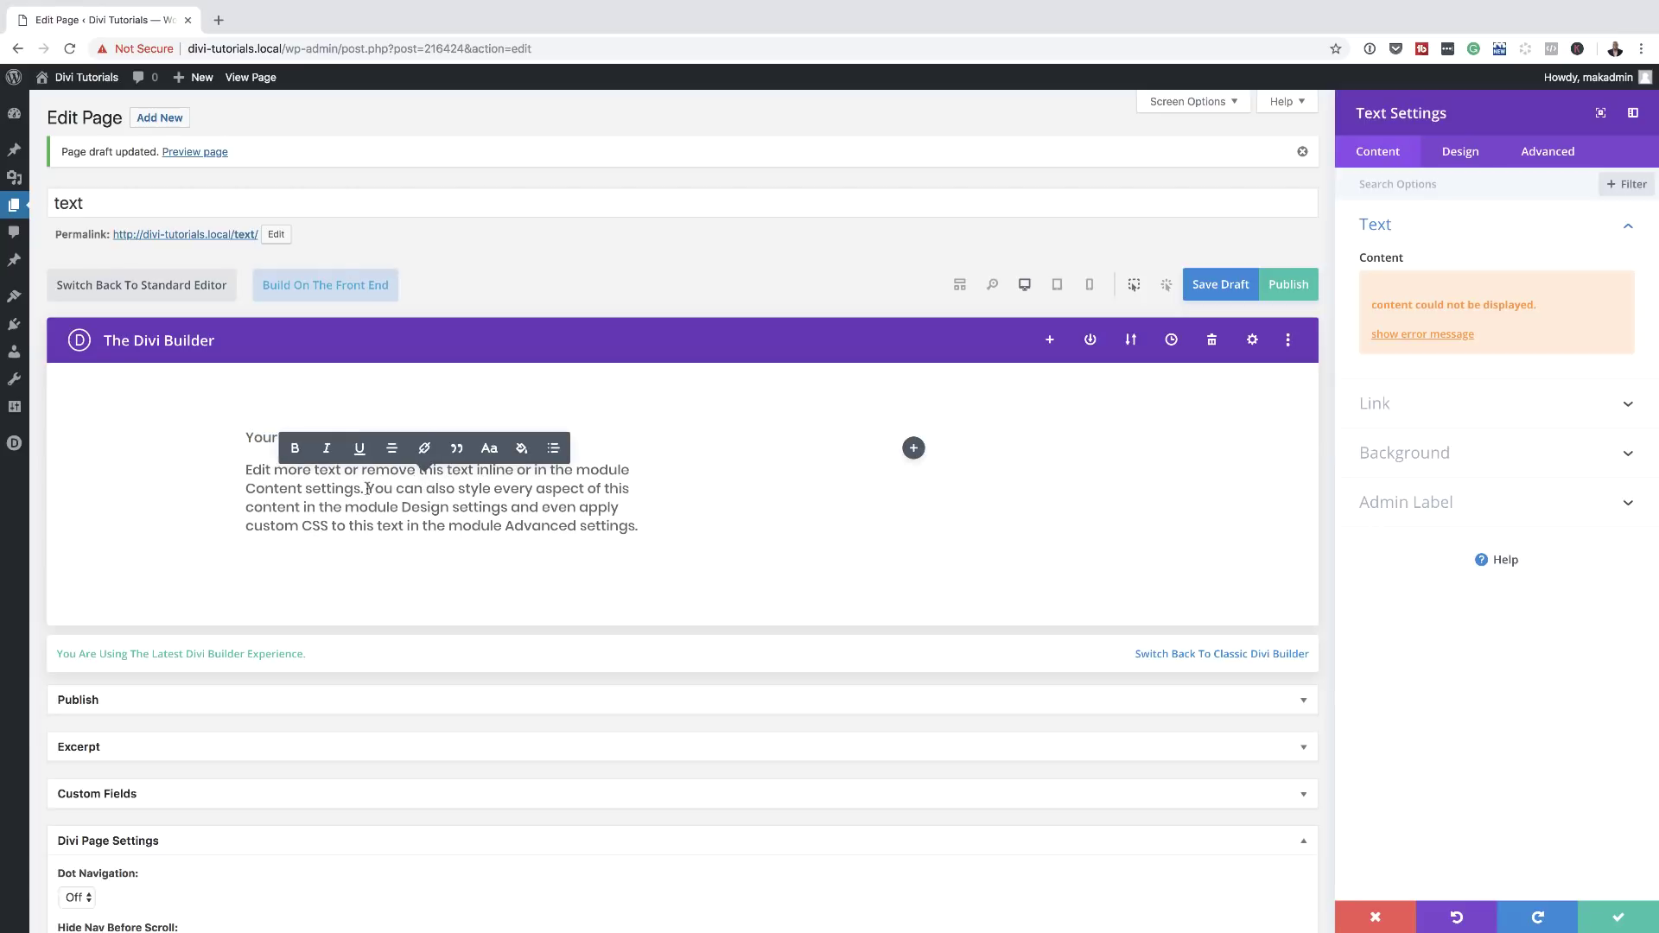
# Colour the words 'You can also' red (#e02b20).
pyautogui.moveTo(368, 488); pyautogui.dragTo(456, 489)
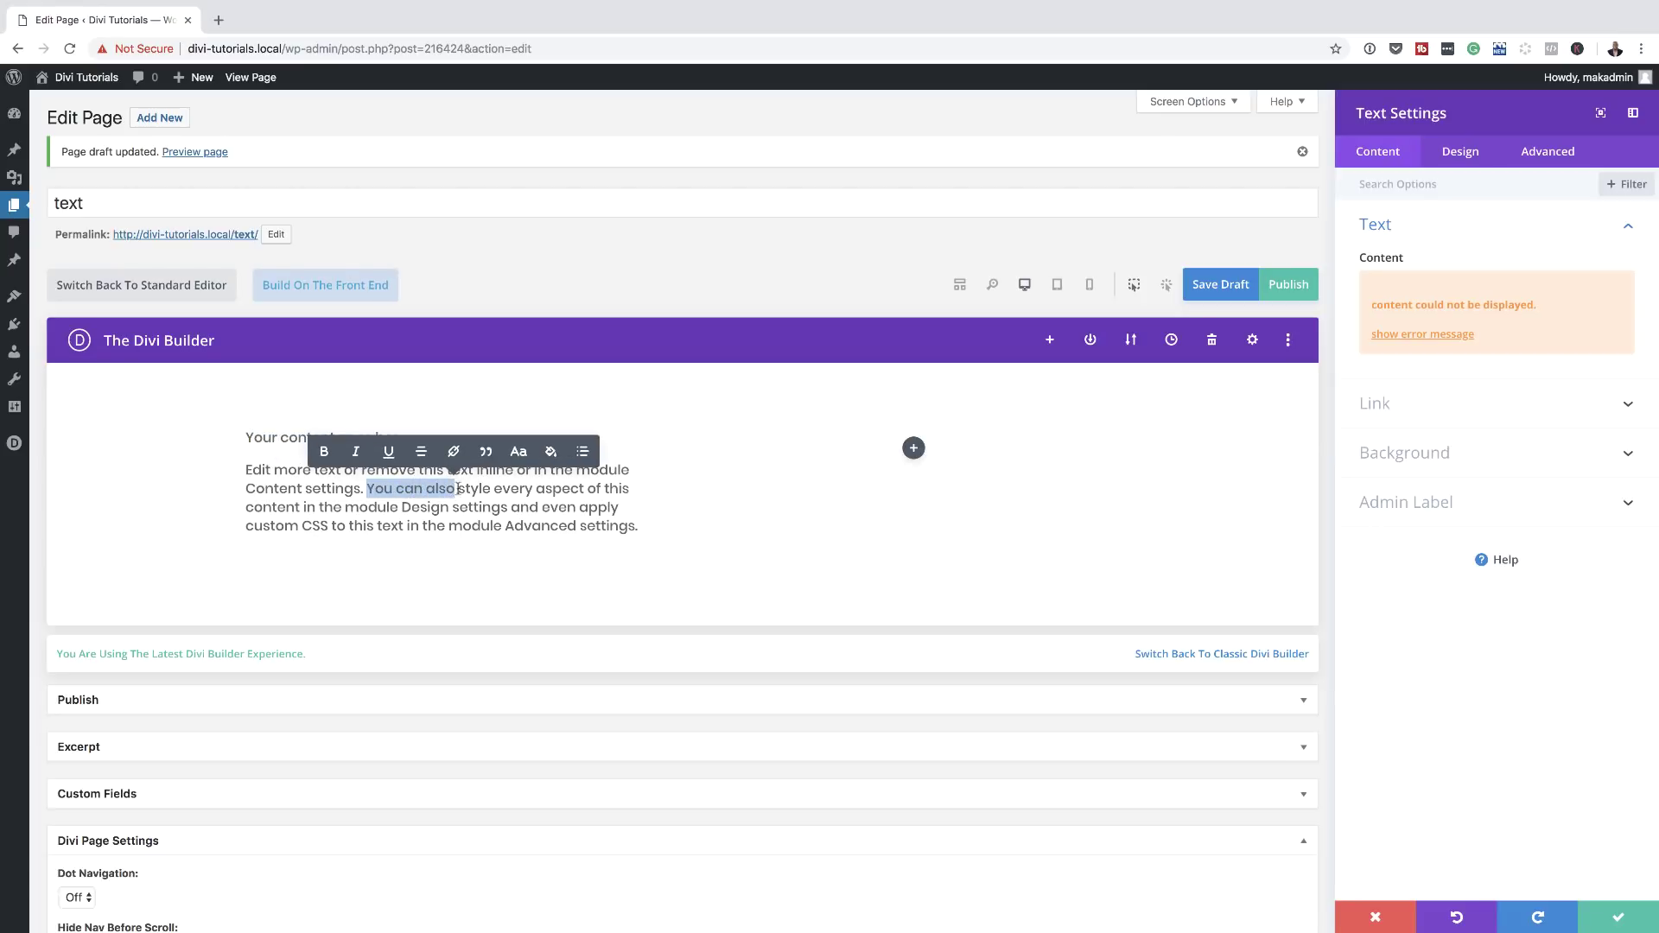
pyautogui.click(550, 455)
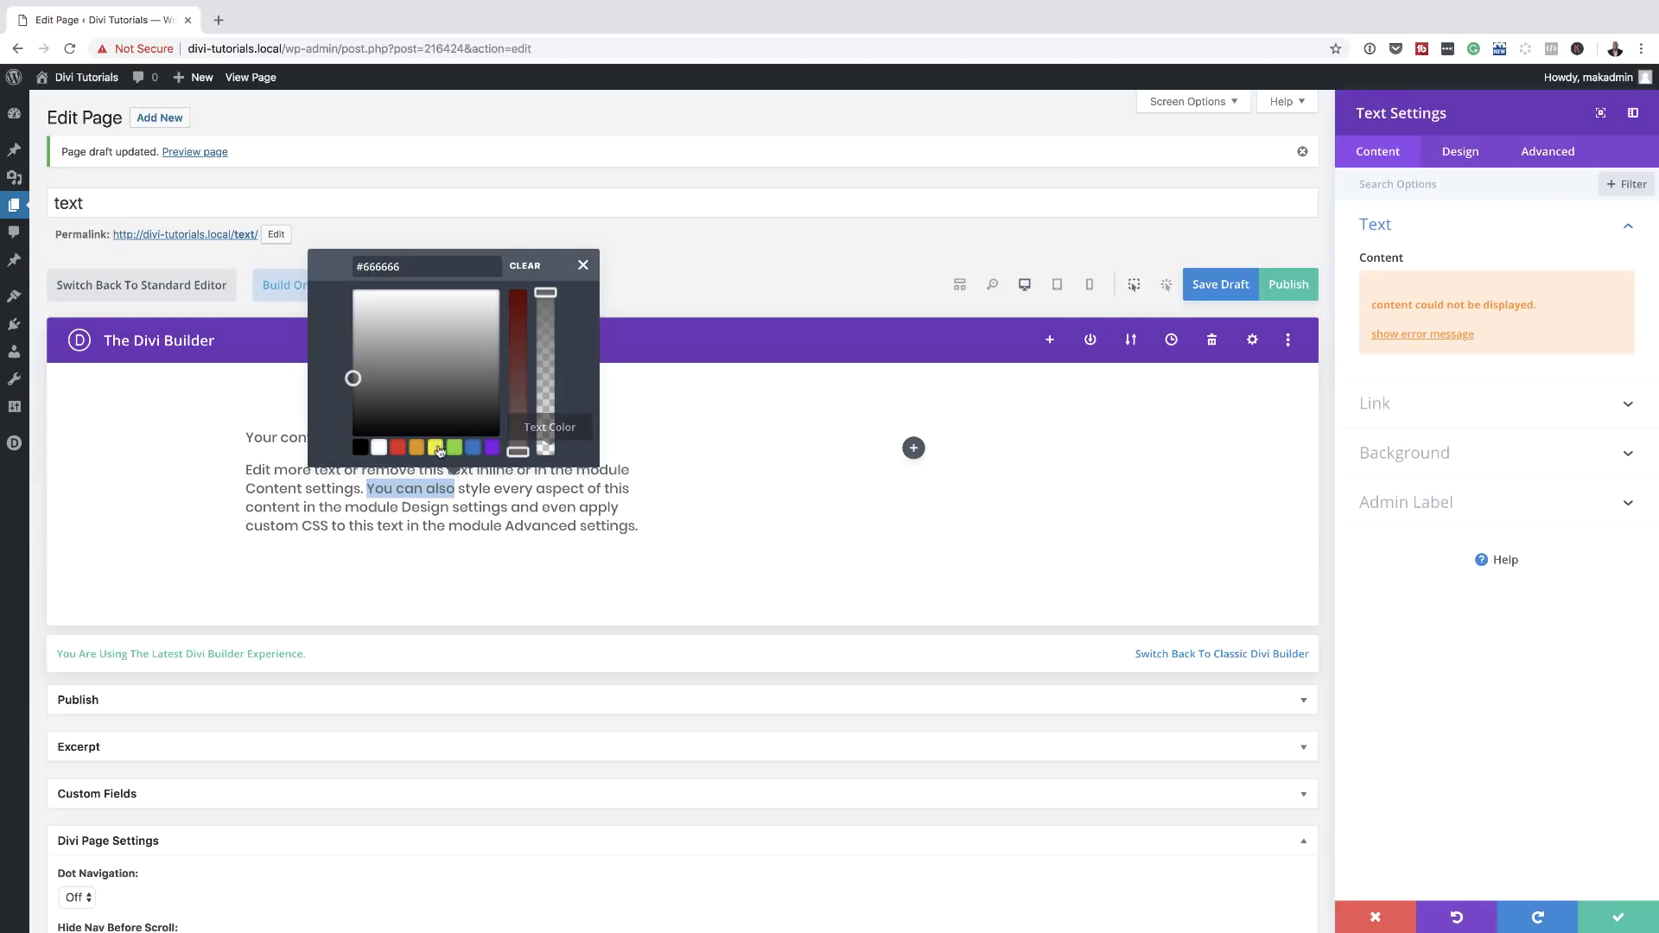
pyautogui.click(398, 449)
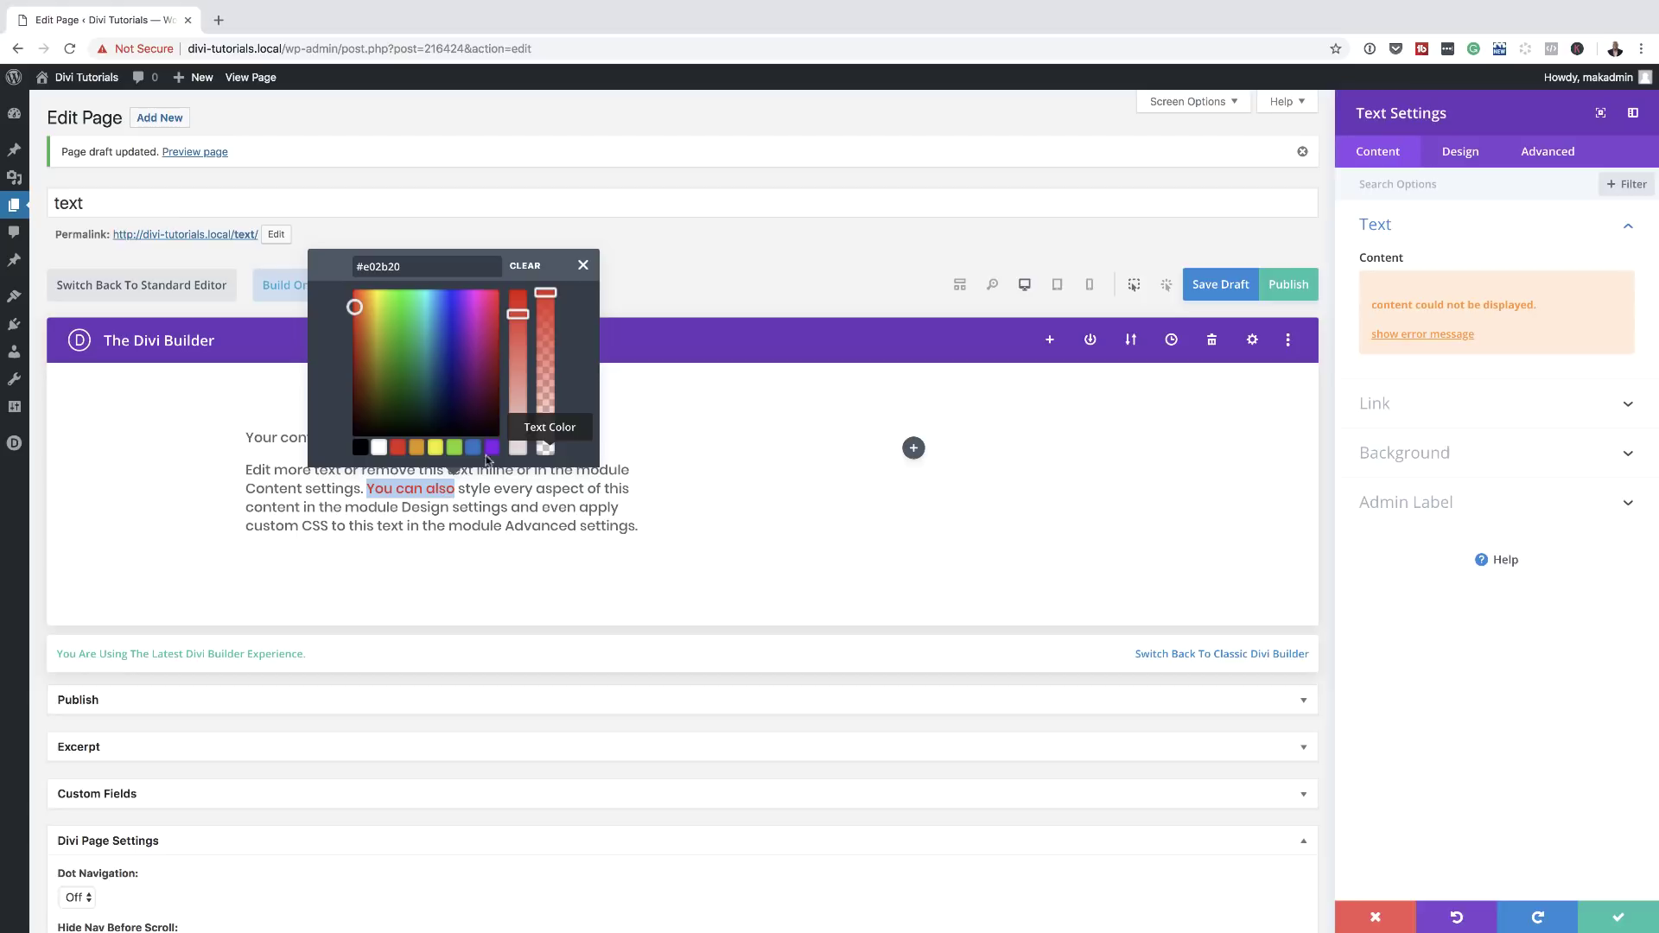
pyautogui.click(583, 267)
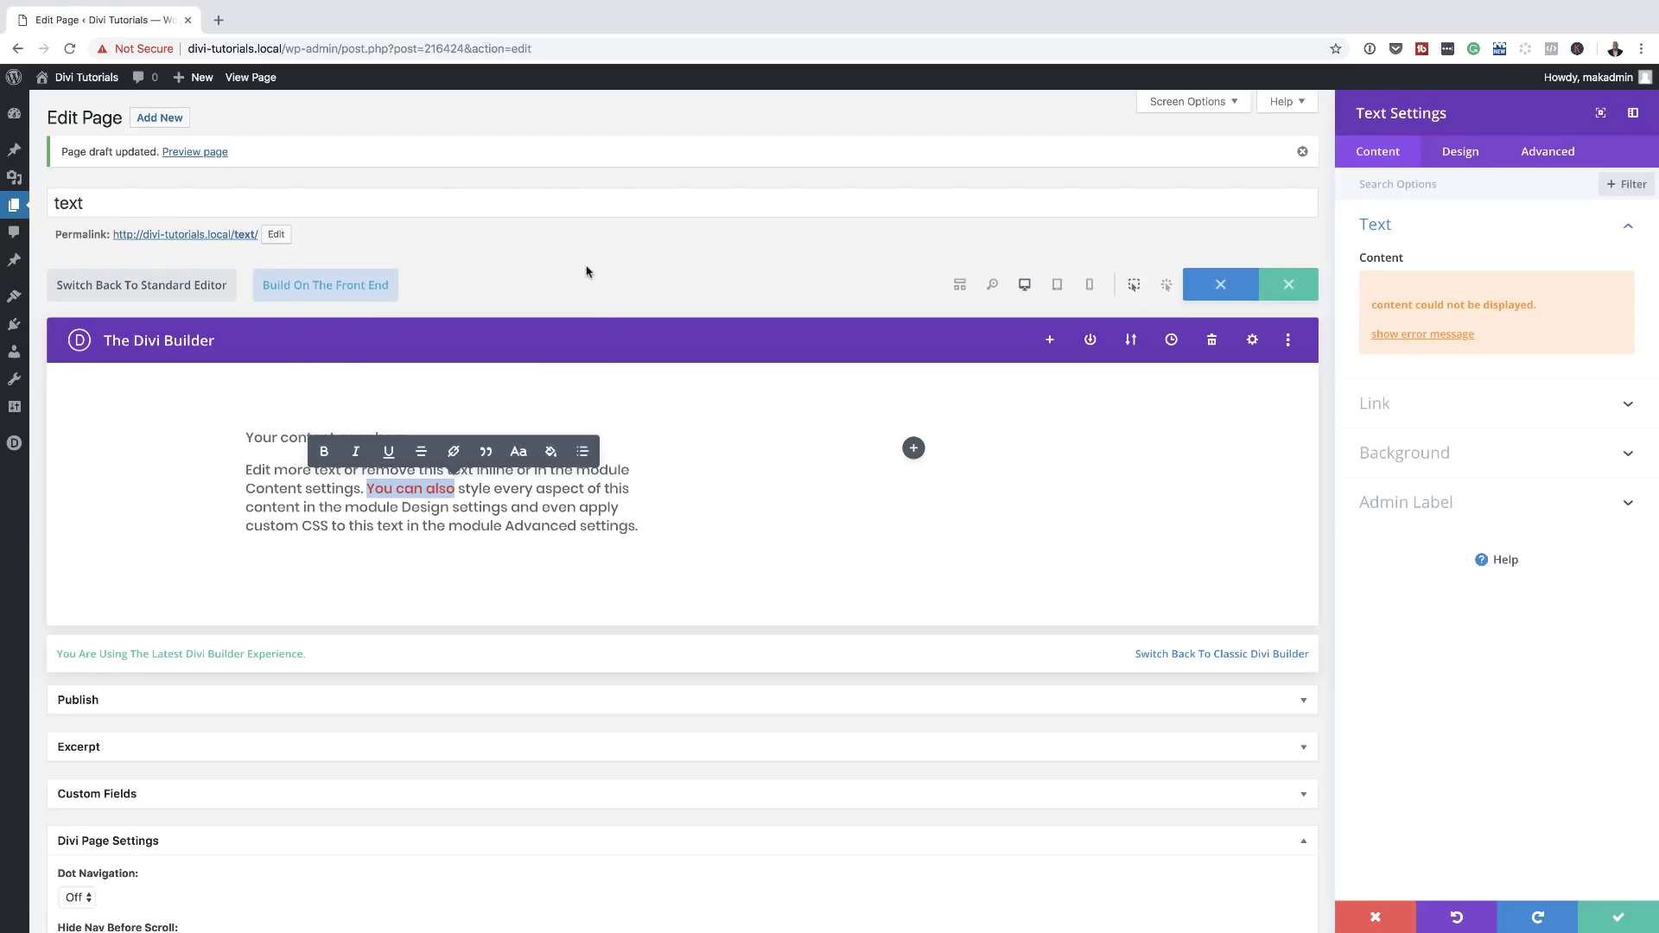
pyautogui.click(663, 503)
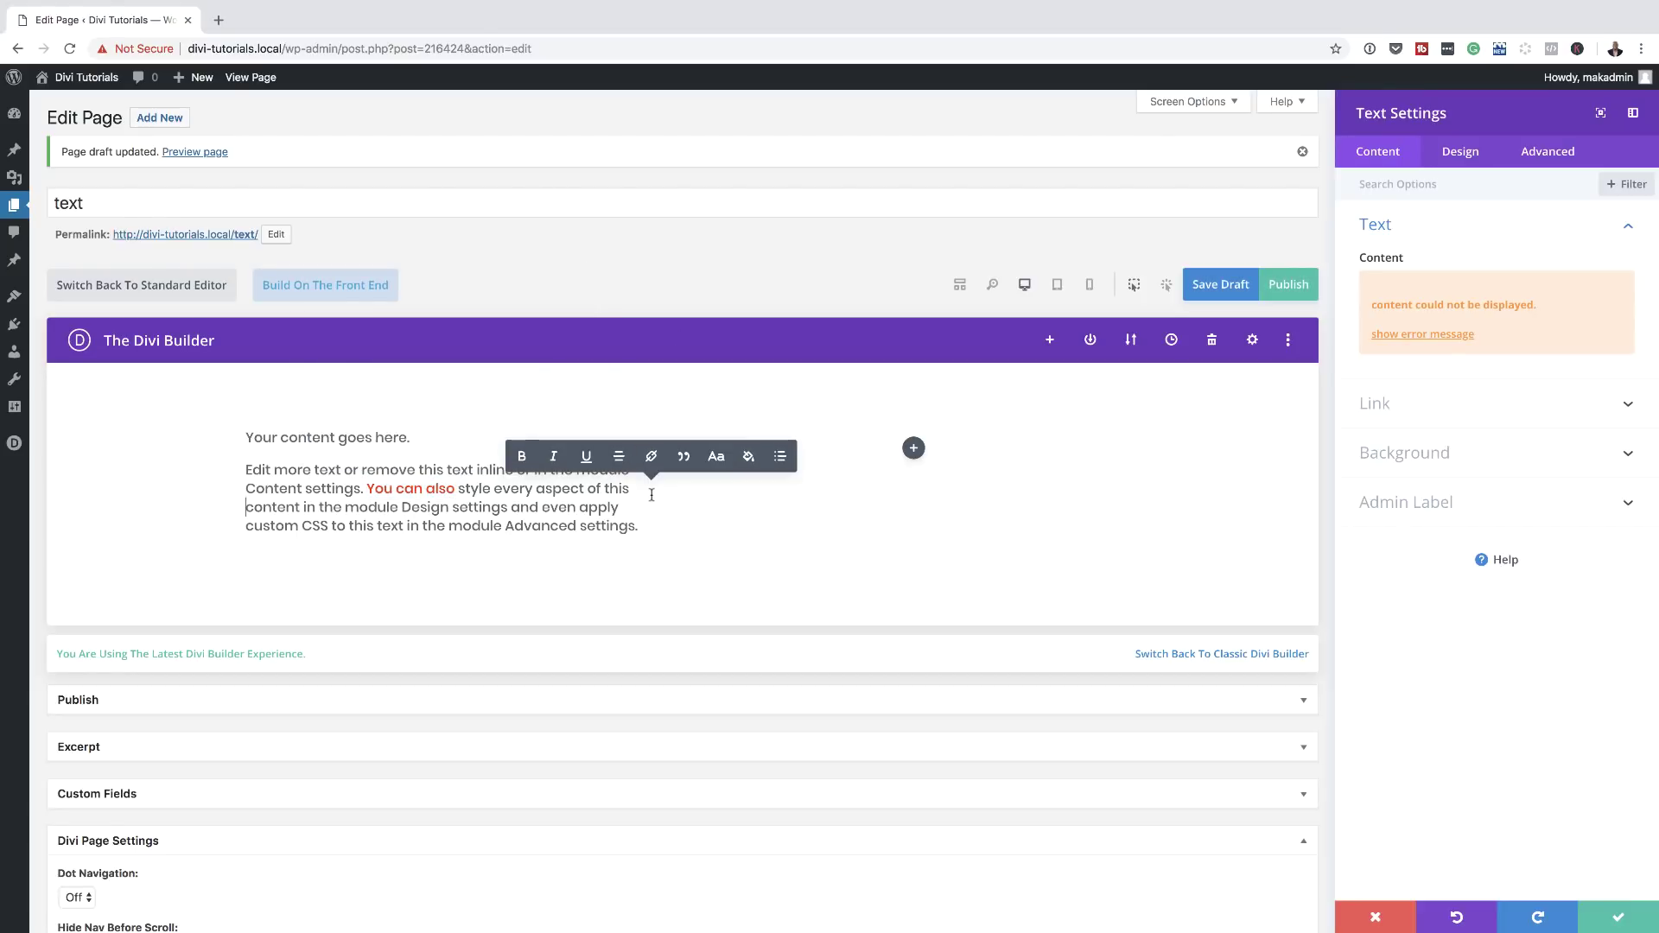
# Save the module, reopen its Text Settings, and select 'Your content goes here.' in the Content editor.
pyautogui.click(1617, 918)
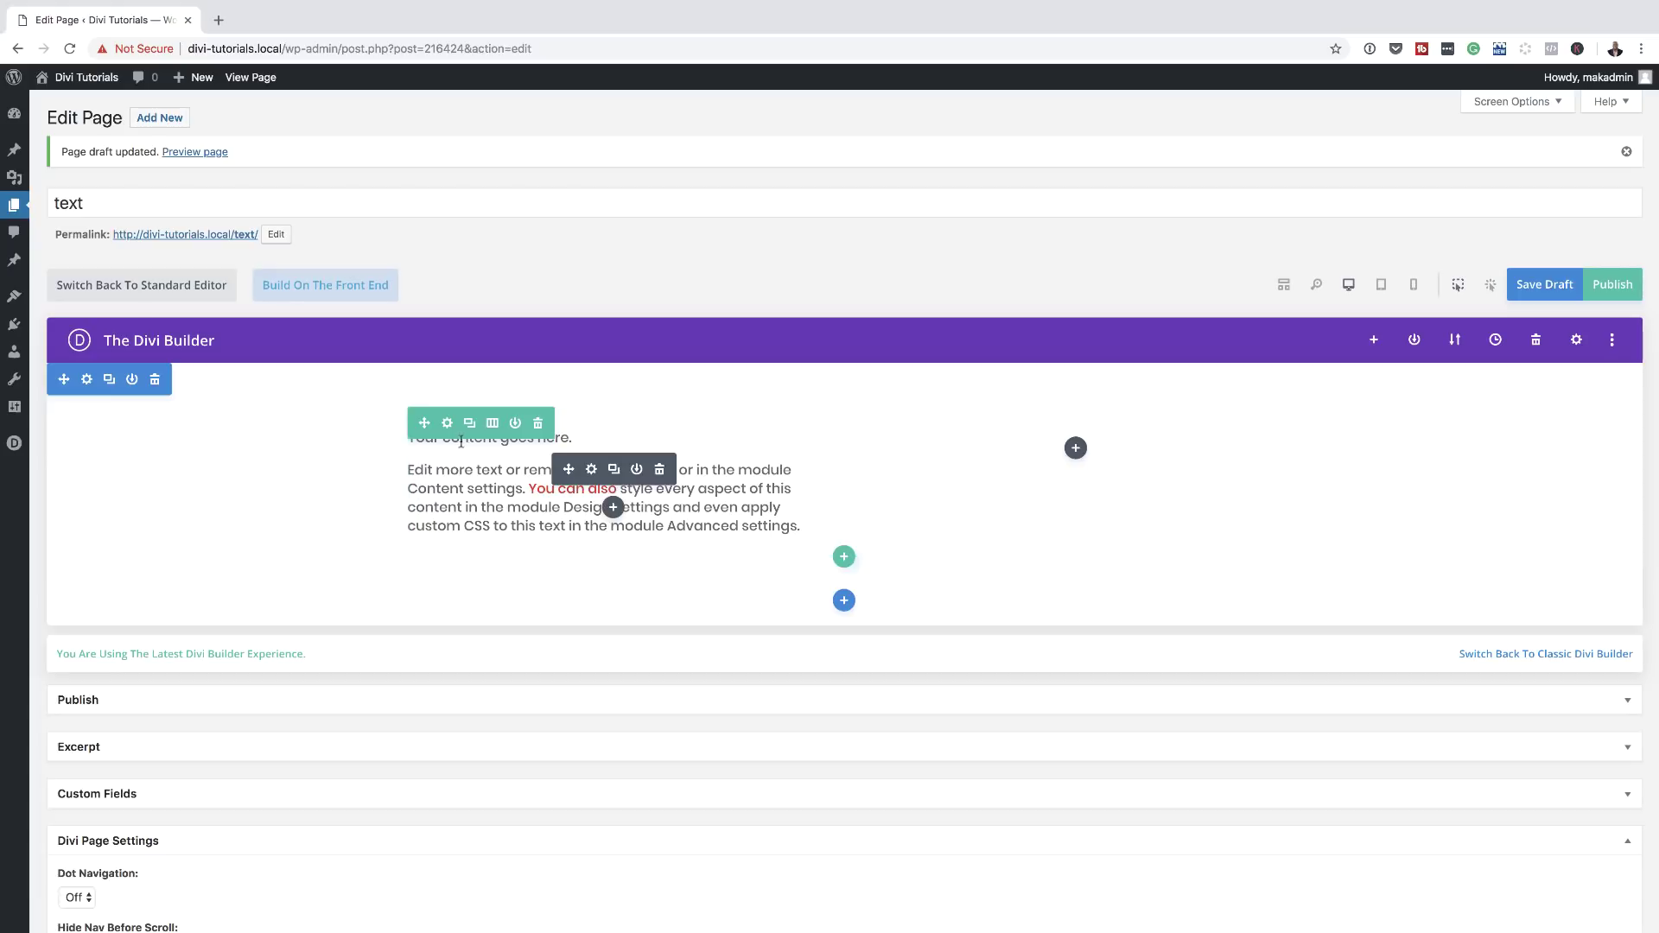
pyautogui.click(577, 438)
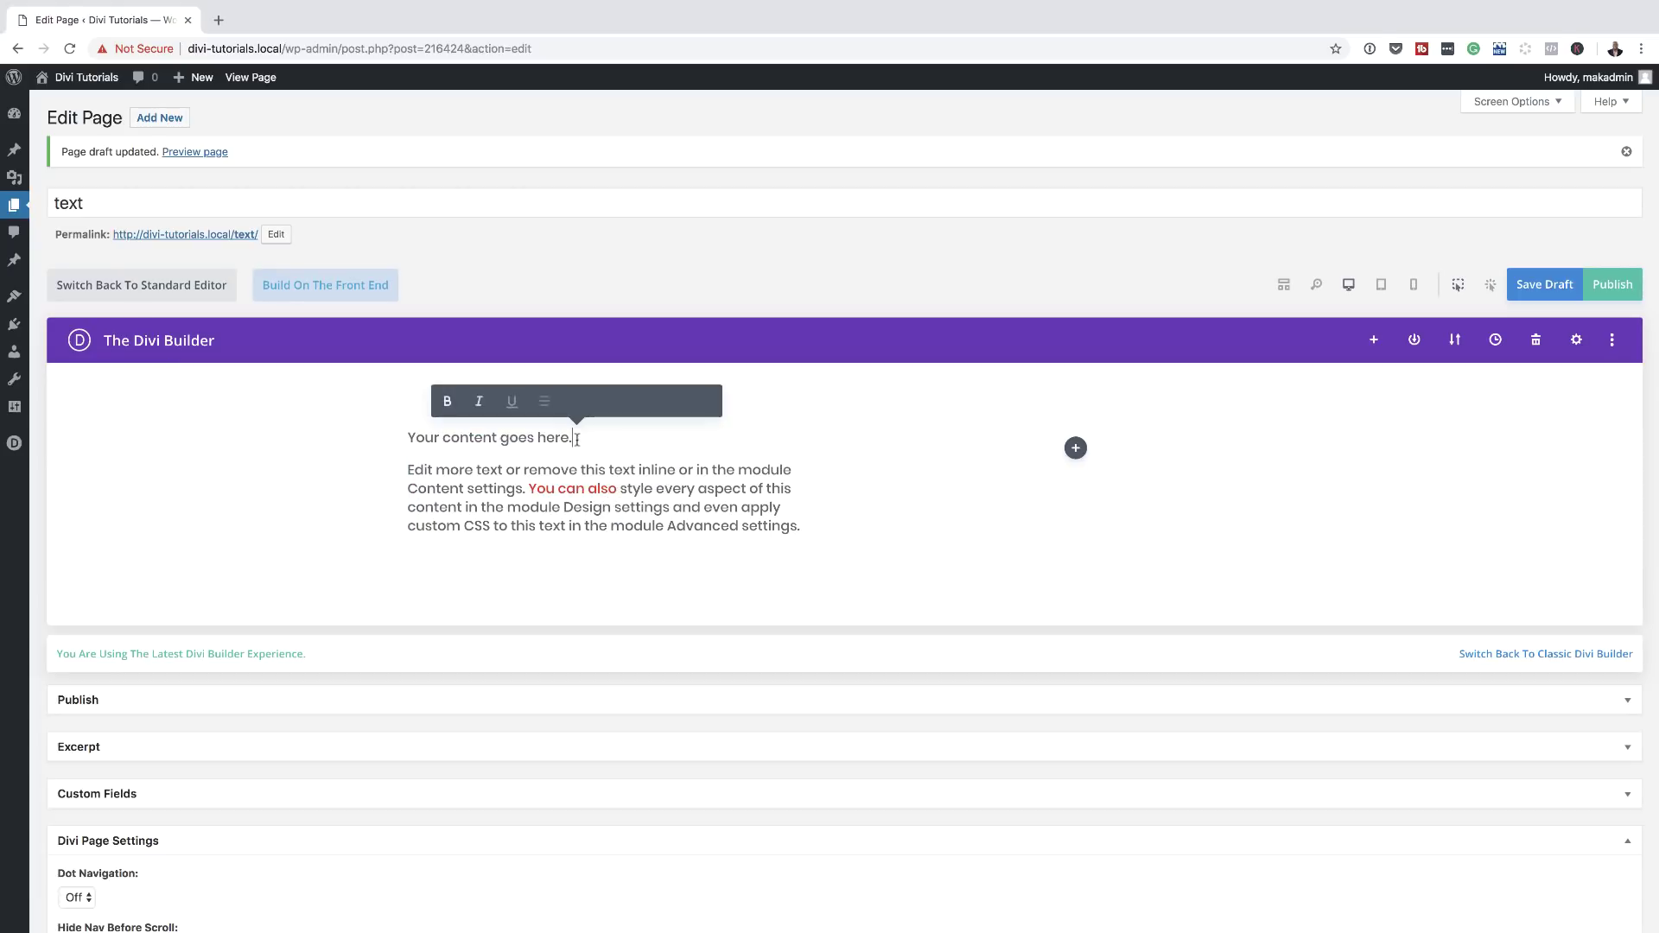
pyautogui.click(354, 449)
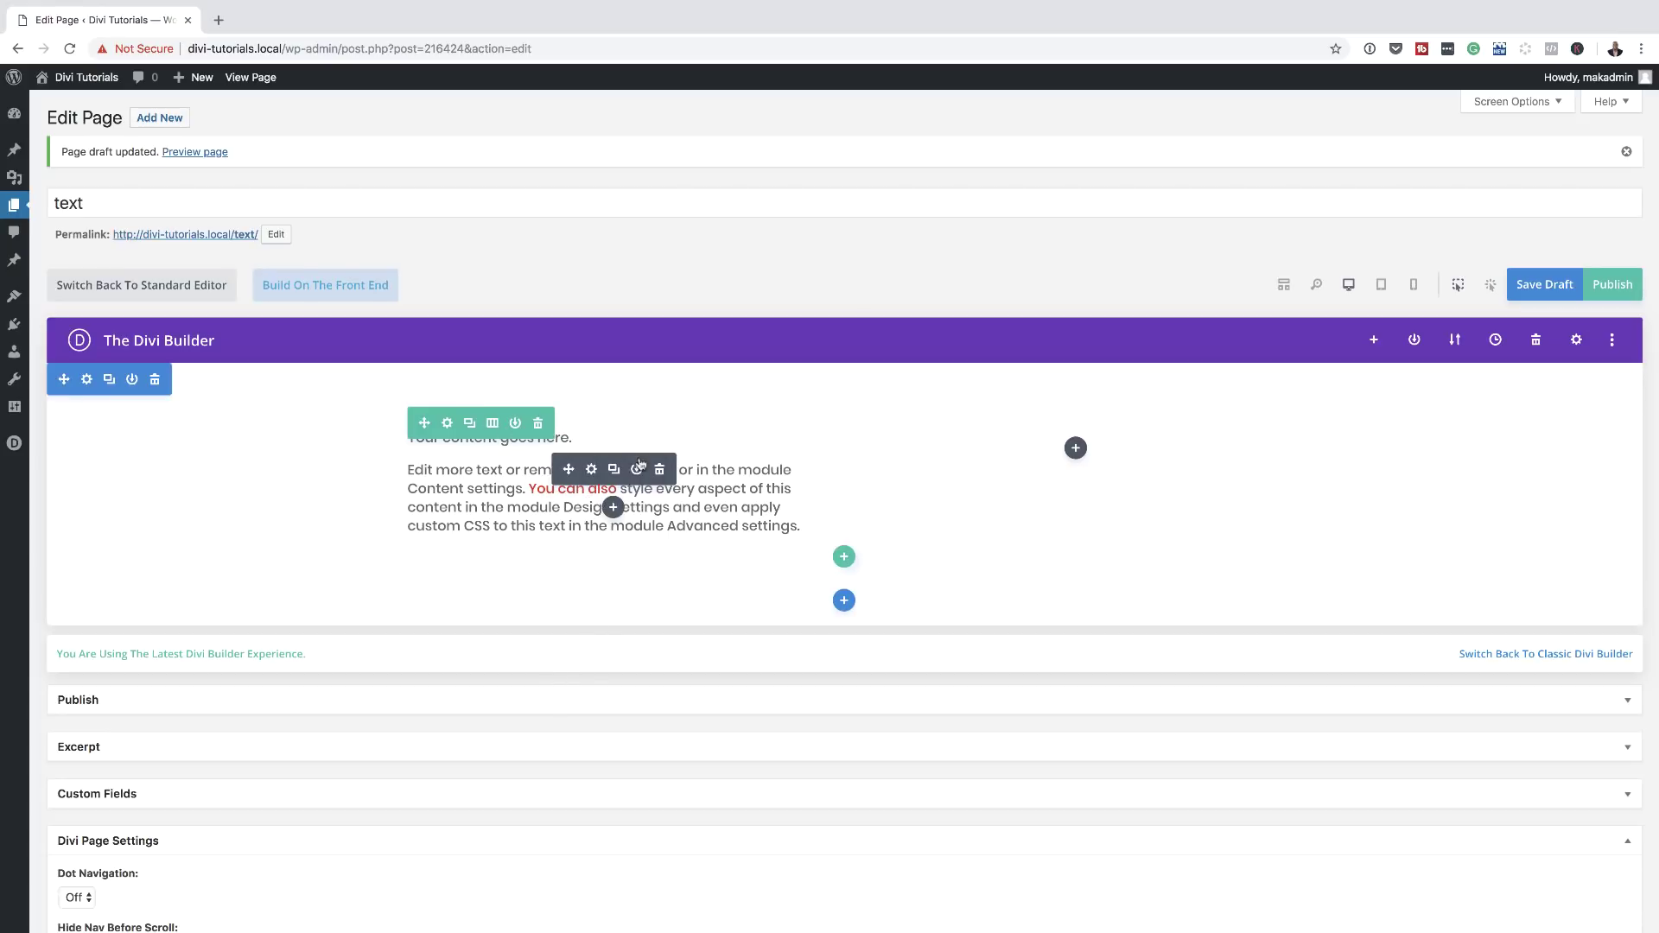
pyautogui.click(592, 470)
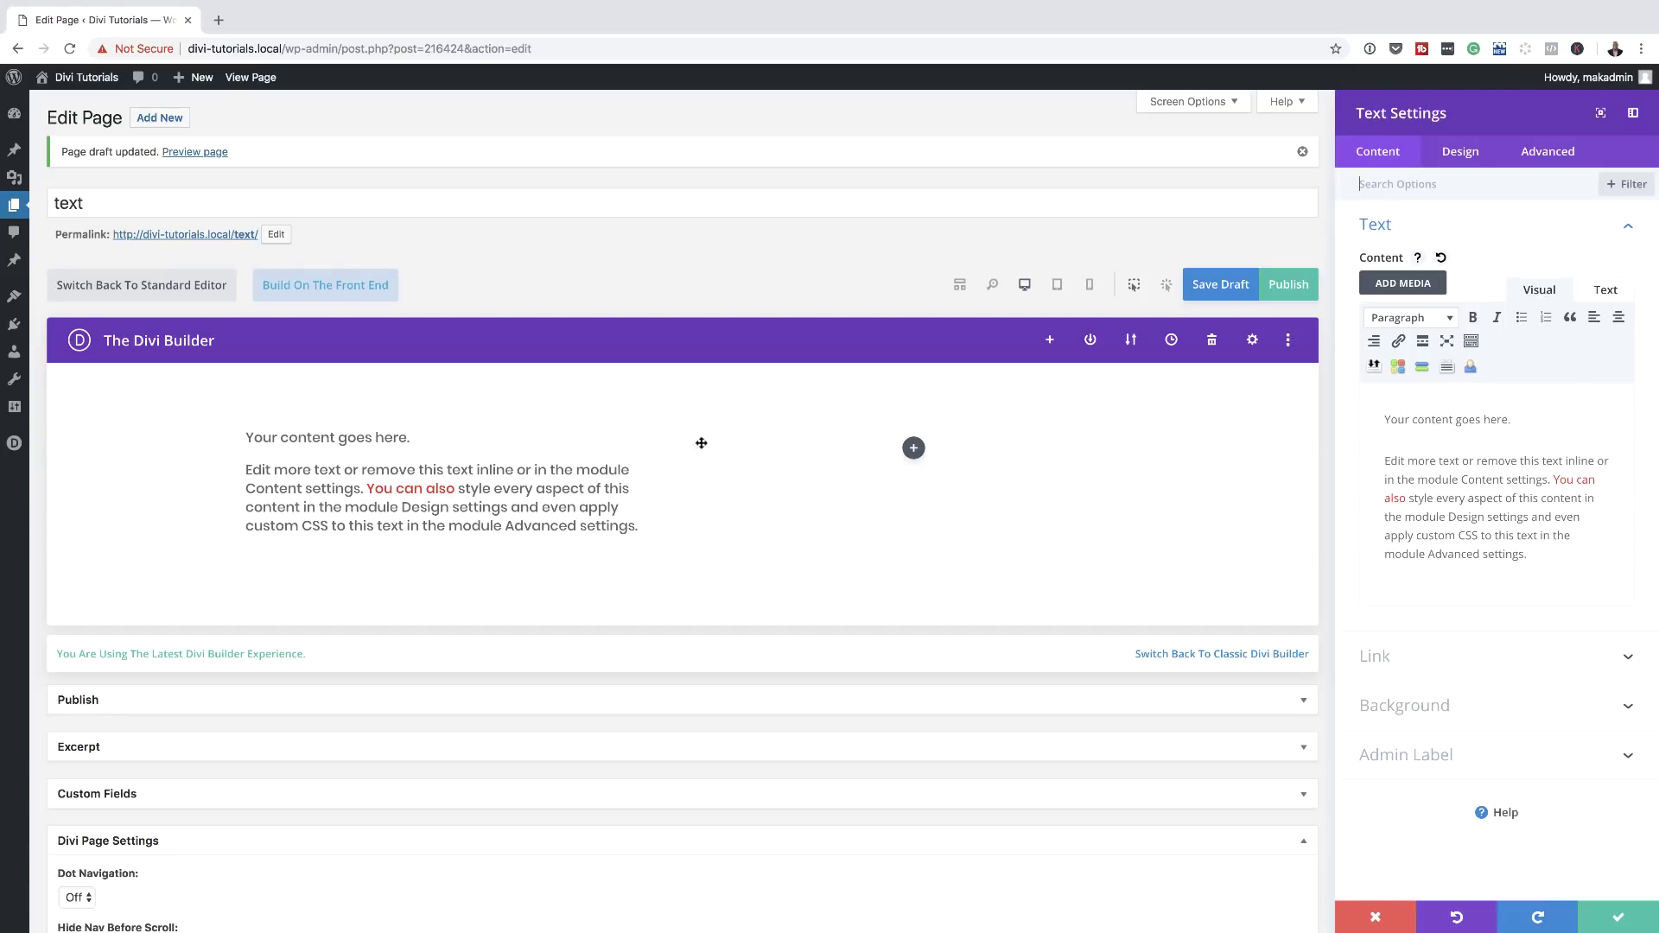
pyautogui.moveTo(1520, 422); pyautogui.dragTo(1383, 422)
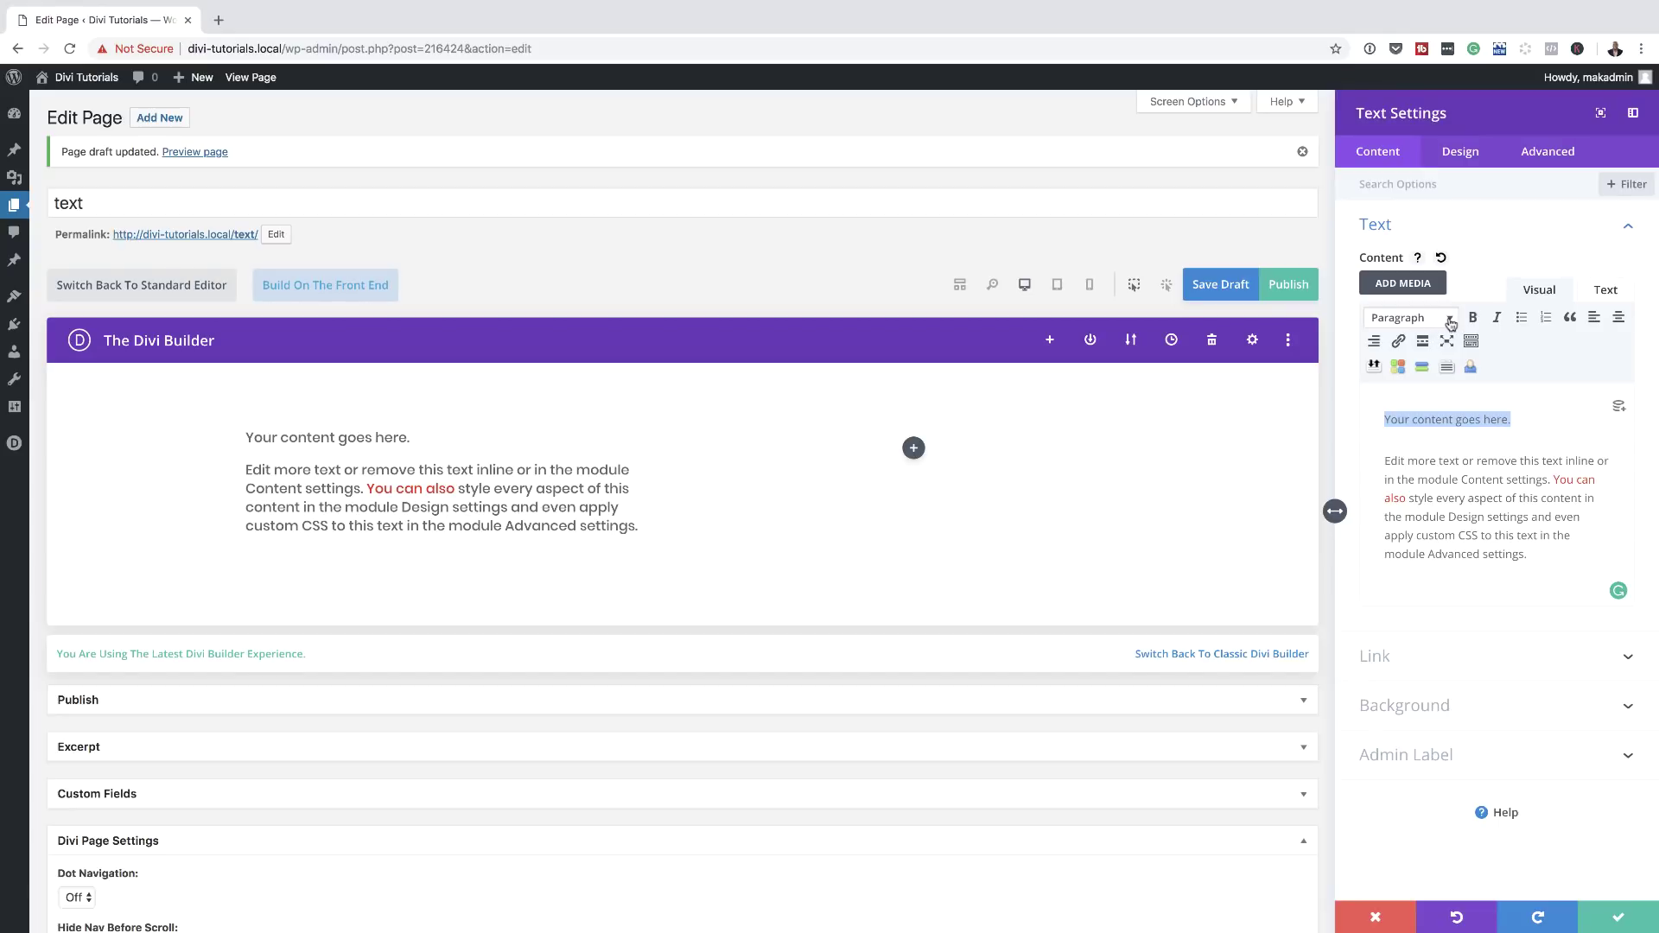
# Format the line 'Your content goes here.' as Heading 1.
pyautogui.click(1451, 324)
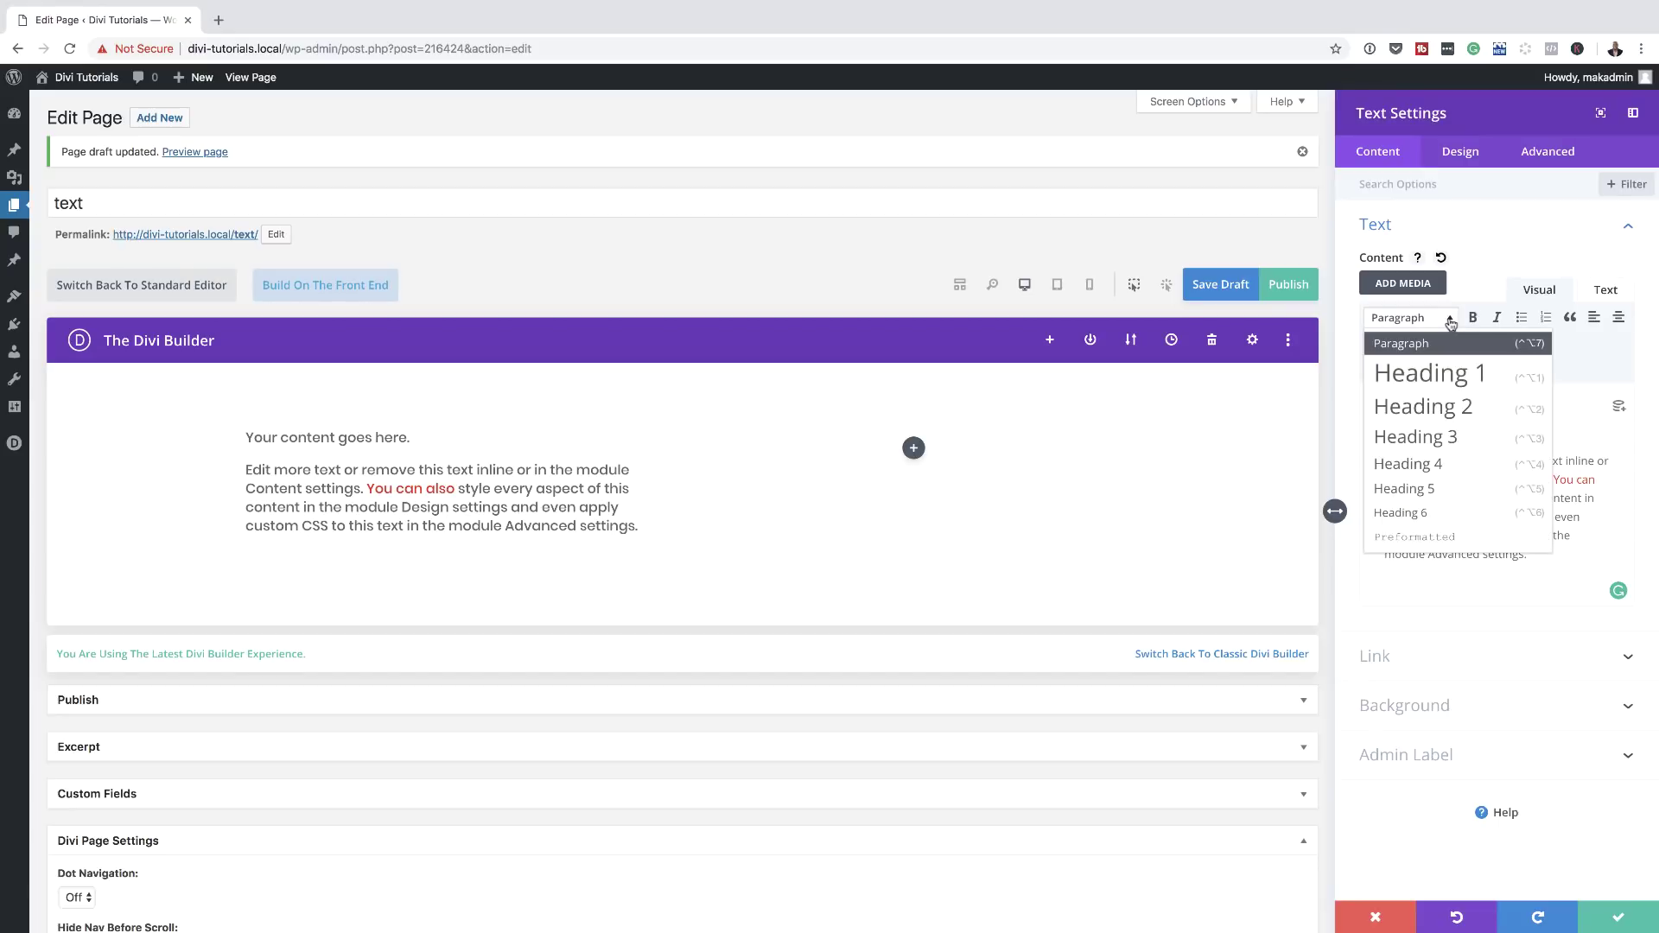
pyautogui.click(1454, 378)
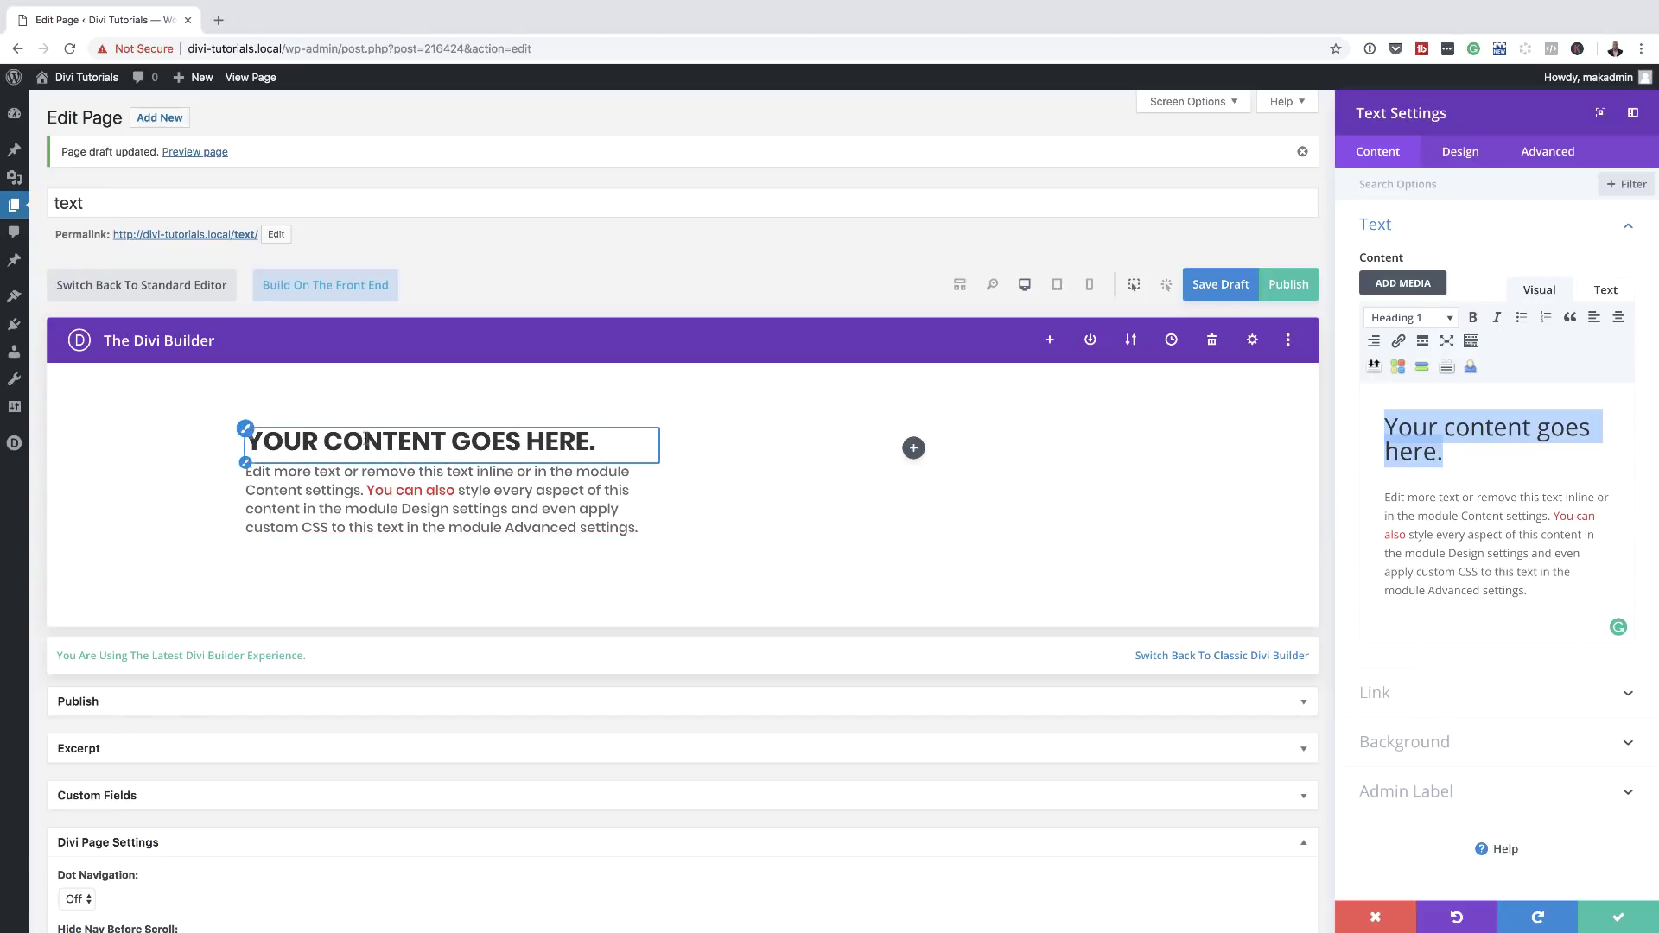
pyautogui.click(1380, 497)
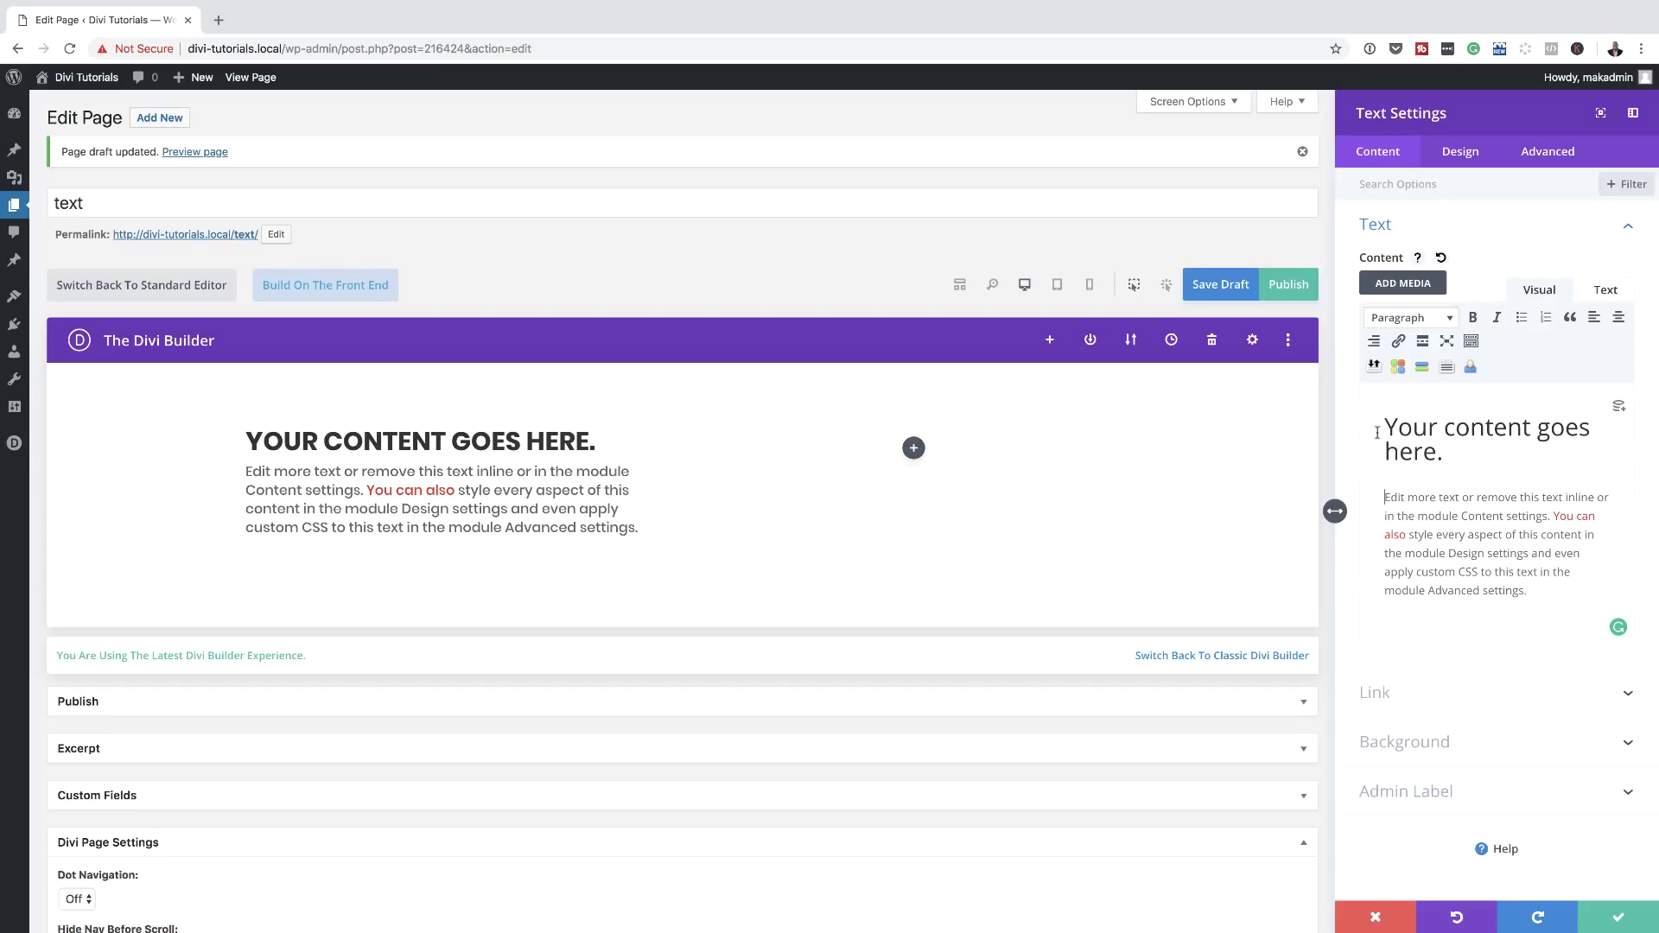
# Under Design > Heading Text, set the H5 text size to 35px and return to H1.
pyautogui.click(1469, 154)
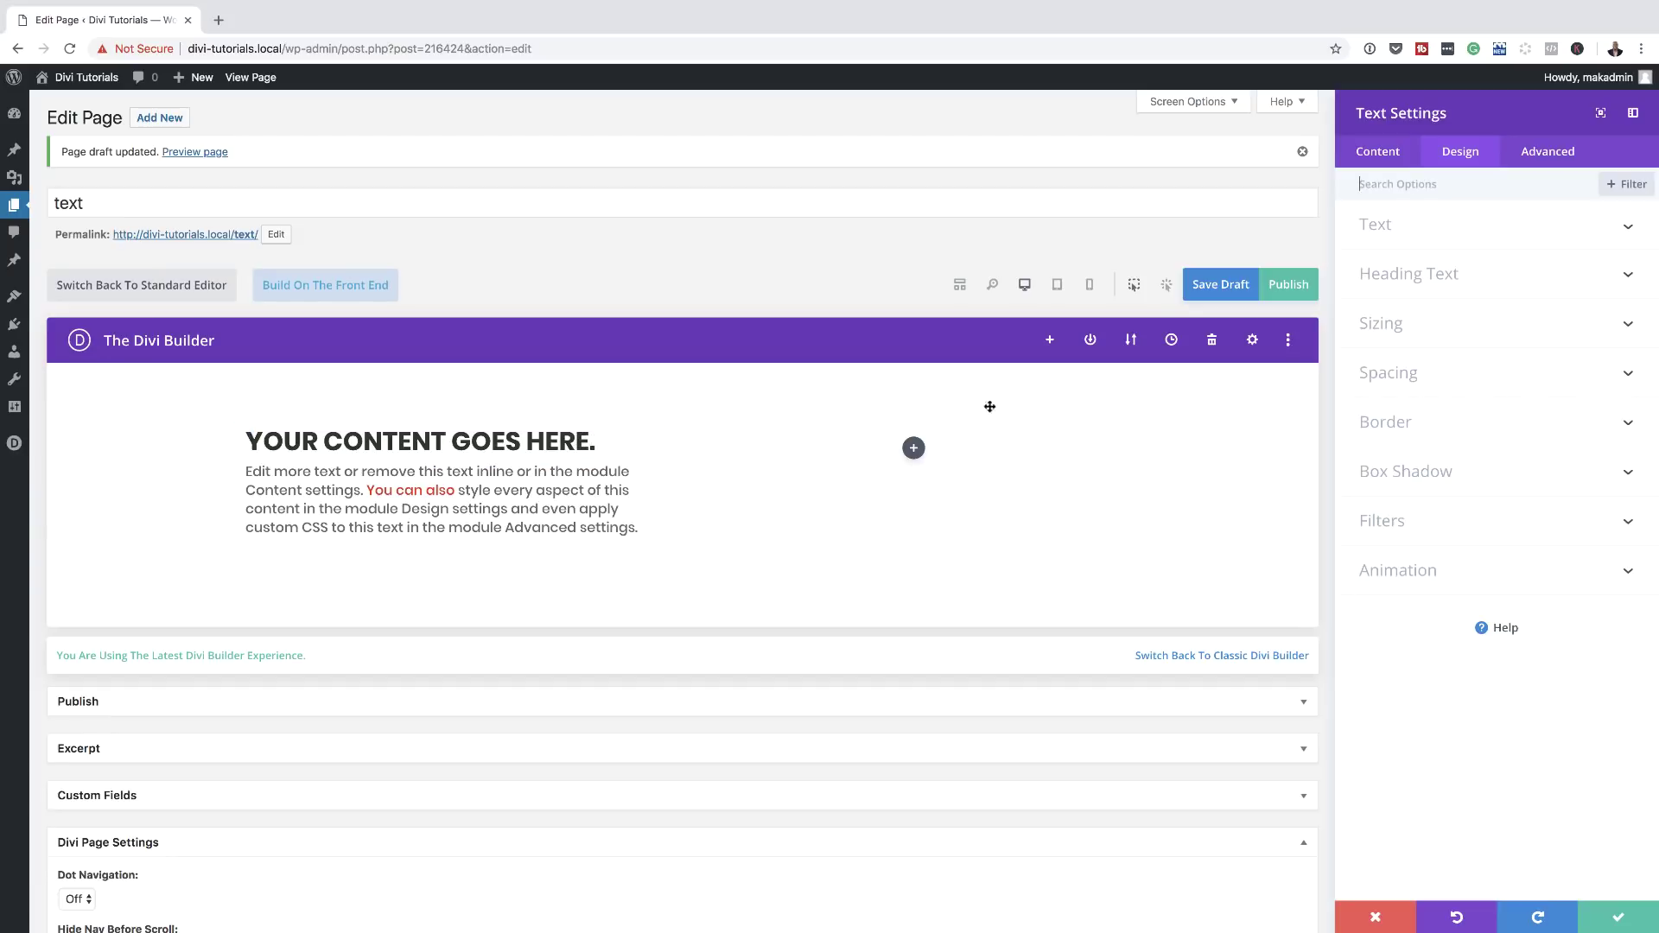
pyautogui.click(1443, 280)
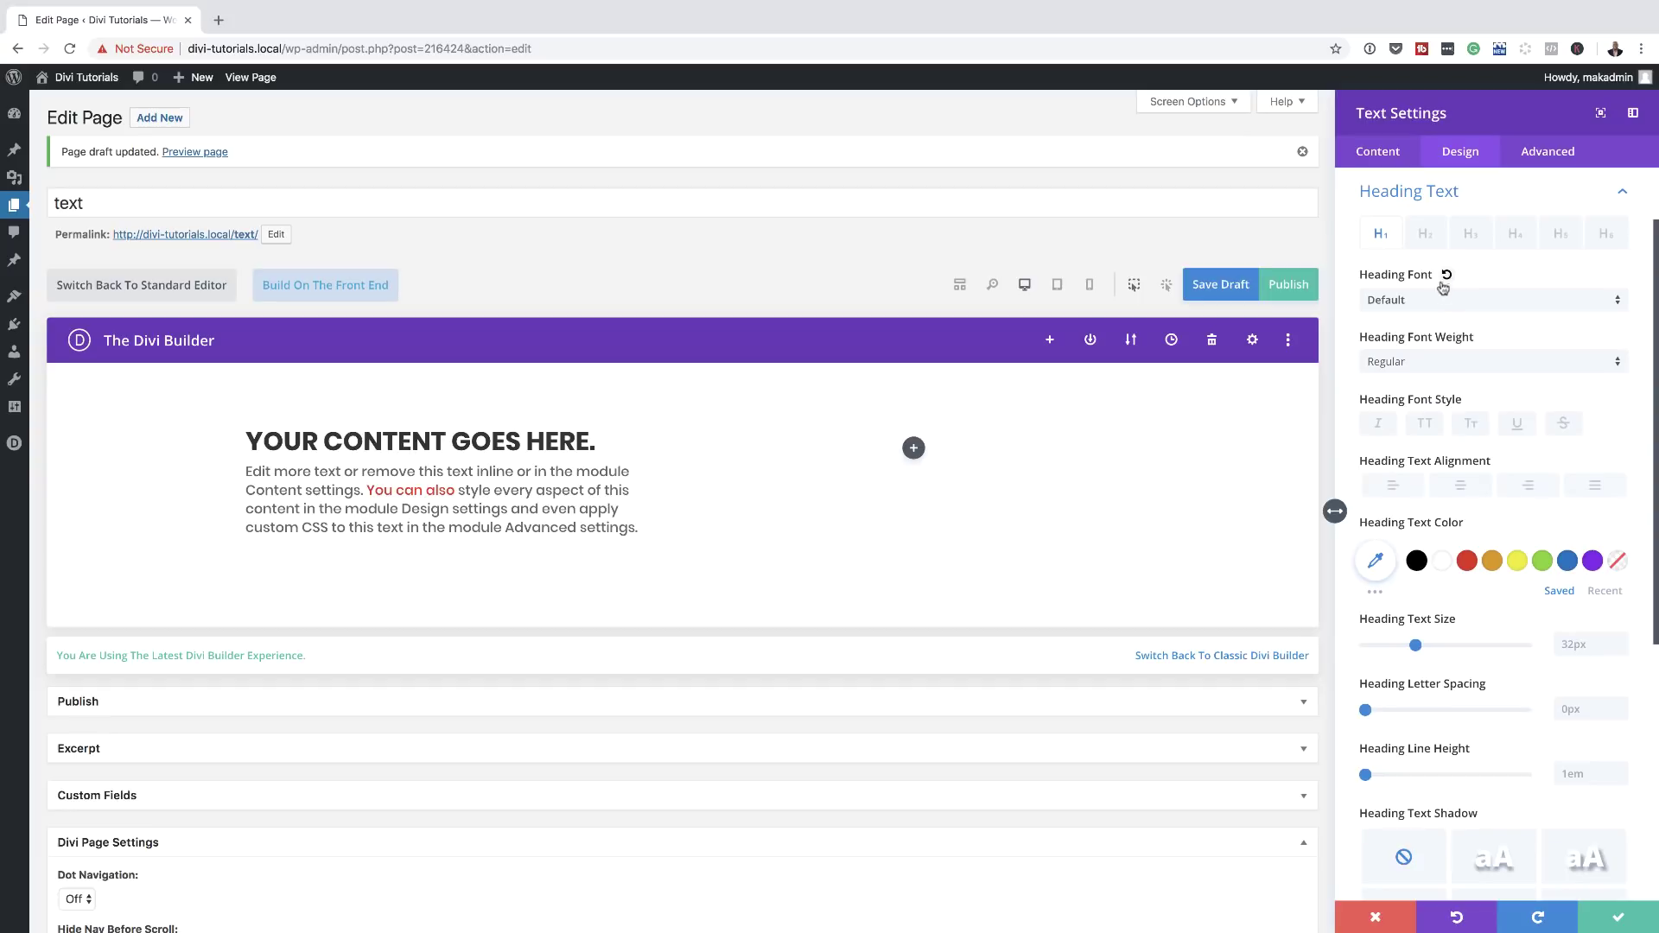
pyautogui.click(1472, 238)
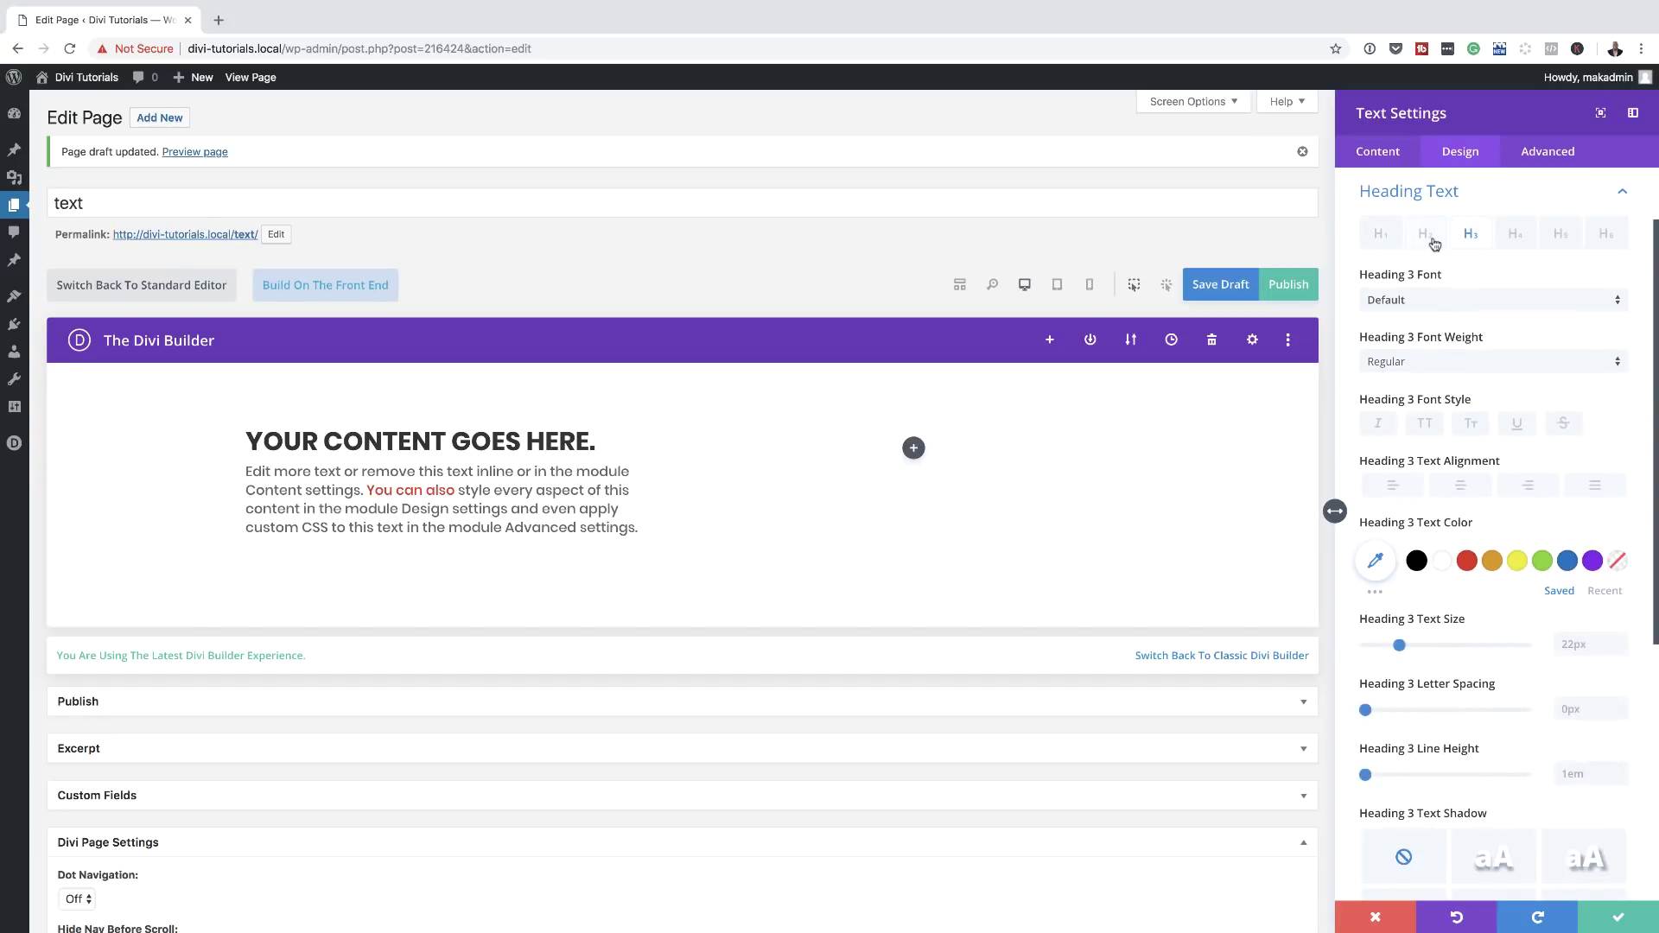
pyautogui.click(1376, 245)
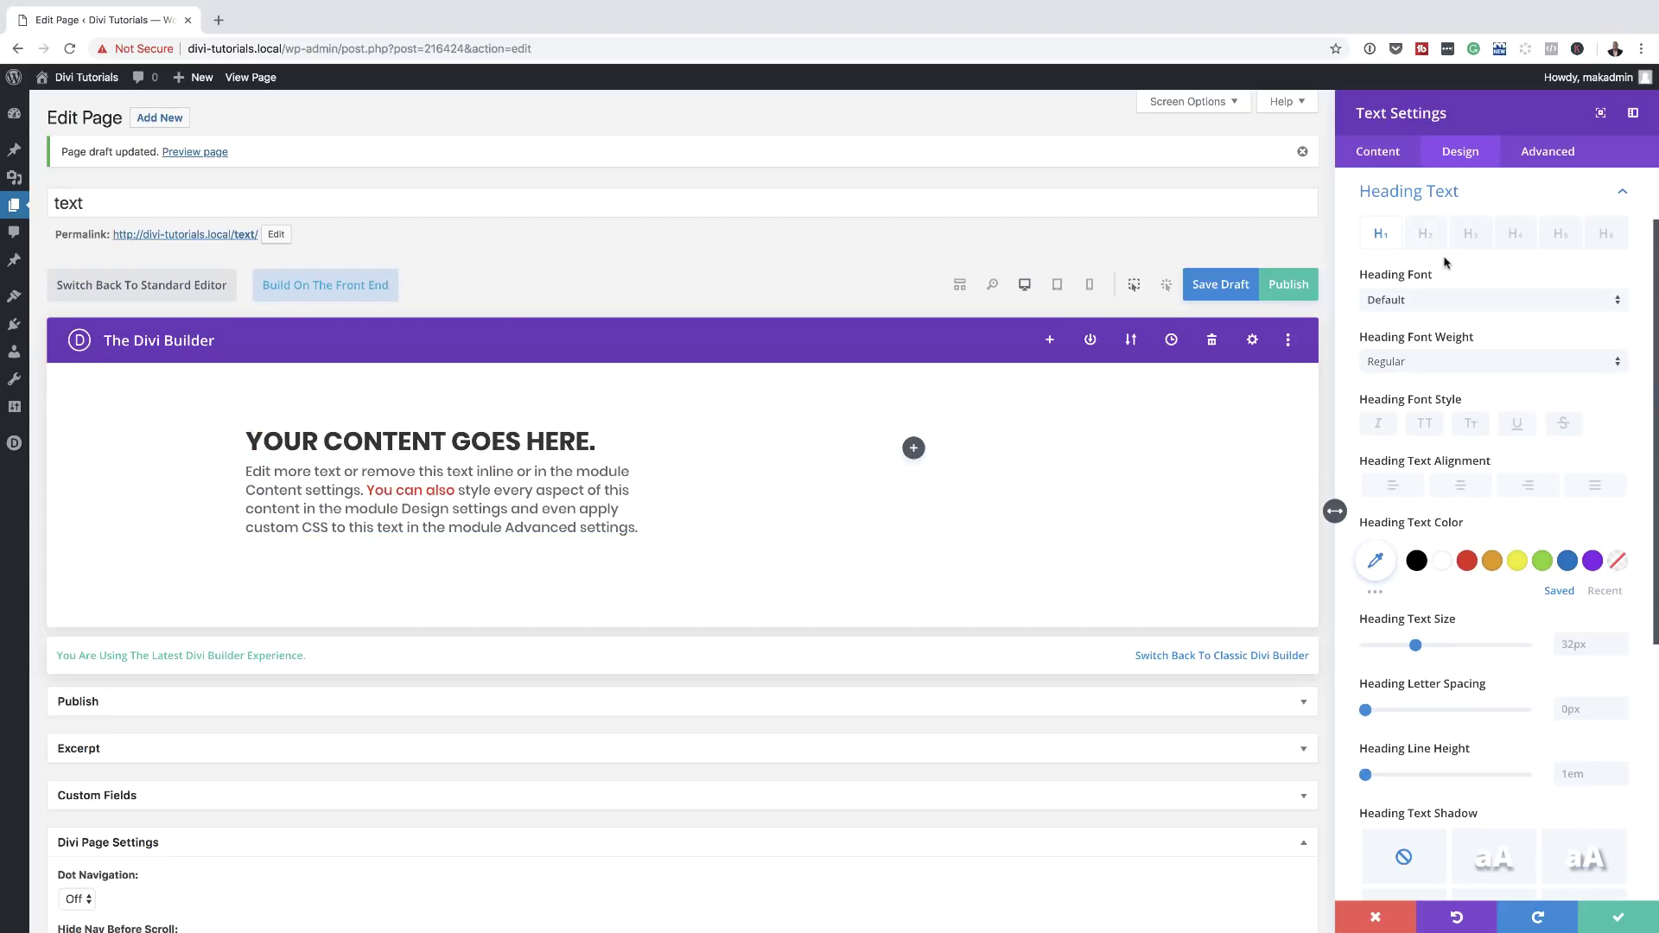
pyautogui.click(1561, 235)
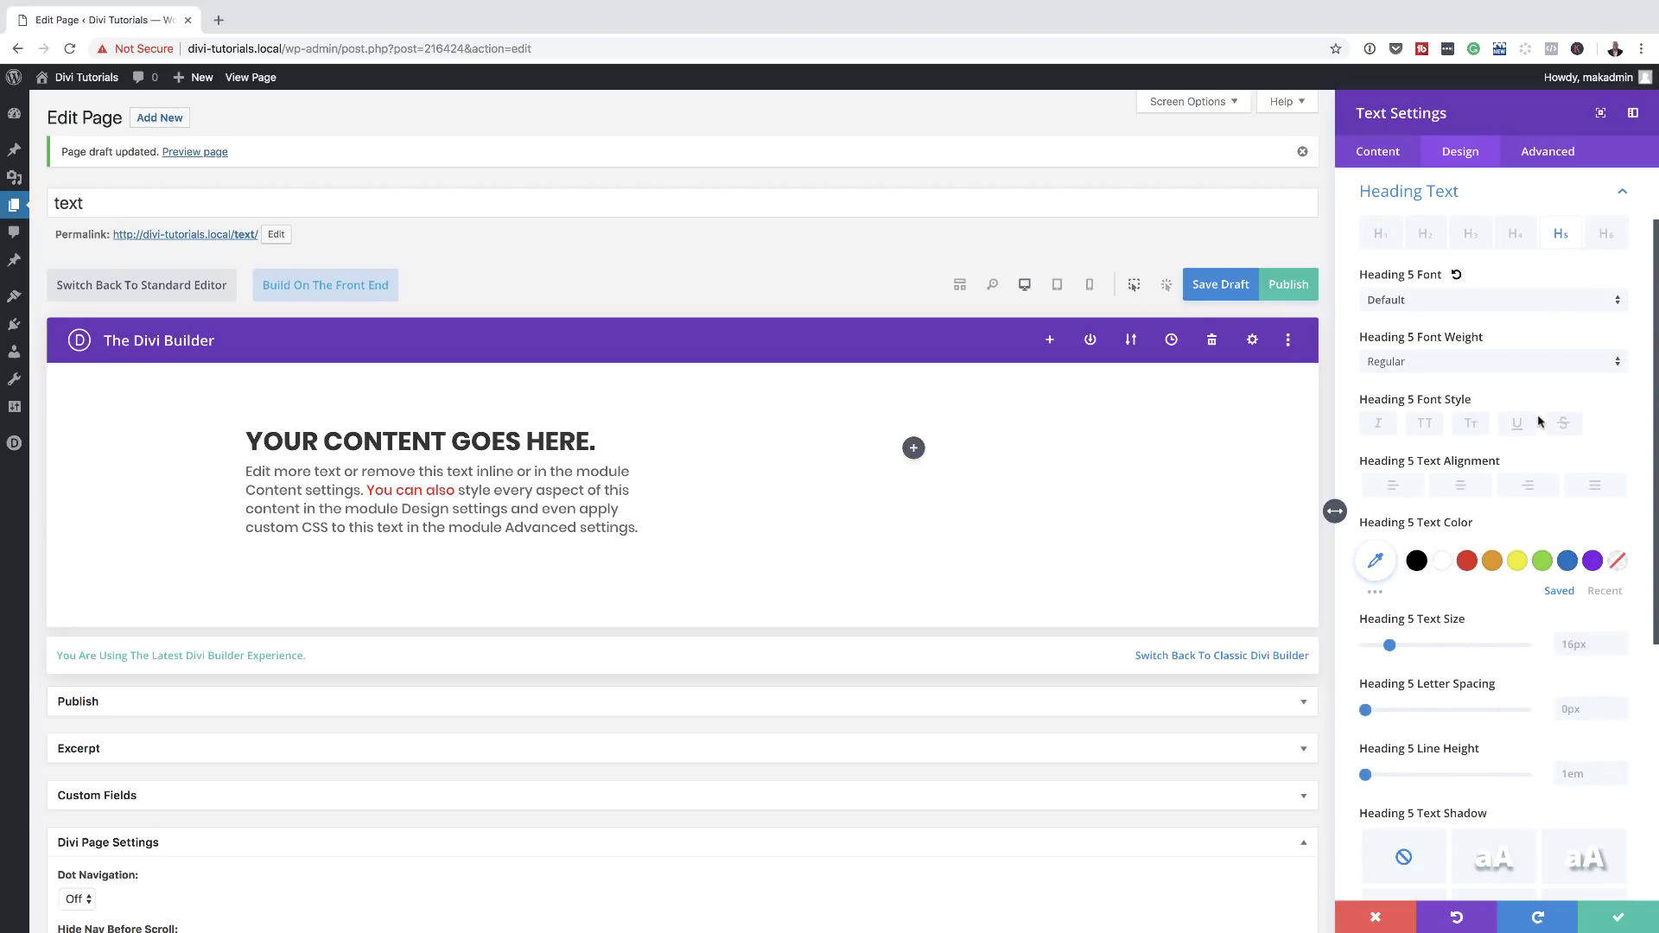
pyautogui.moveTo(1390, 645)
pyautogui.mouseDown()
pyautogui.moveTo(1485, 644)
pyautogui.moveTo(1400, 653)
pyautogui.mouseUp()
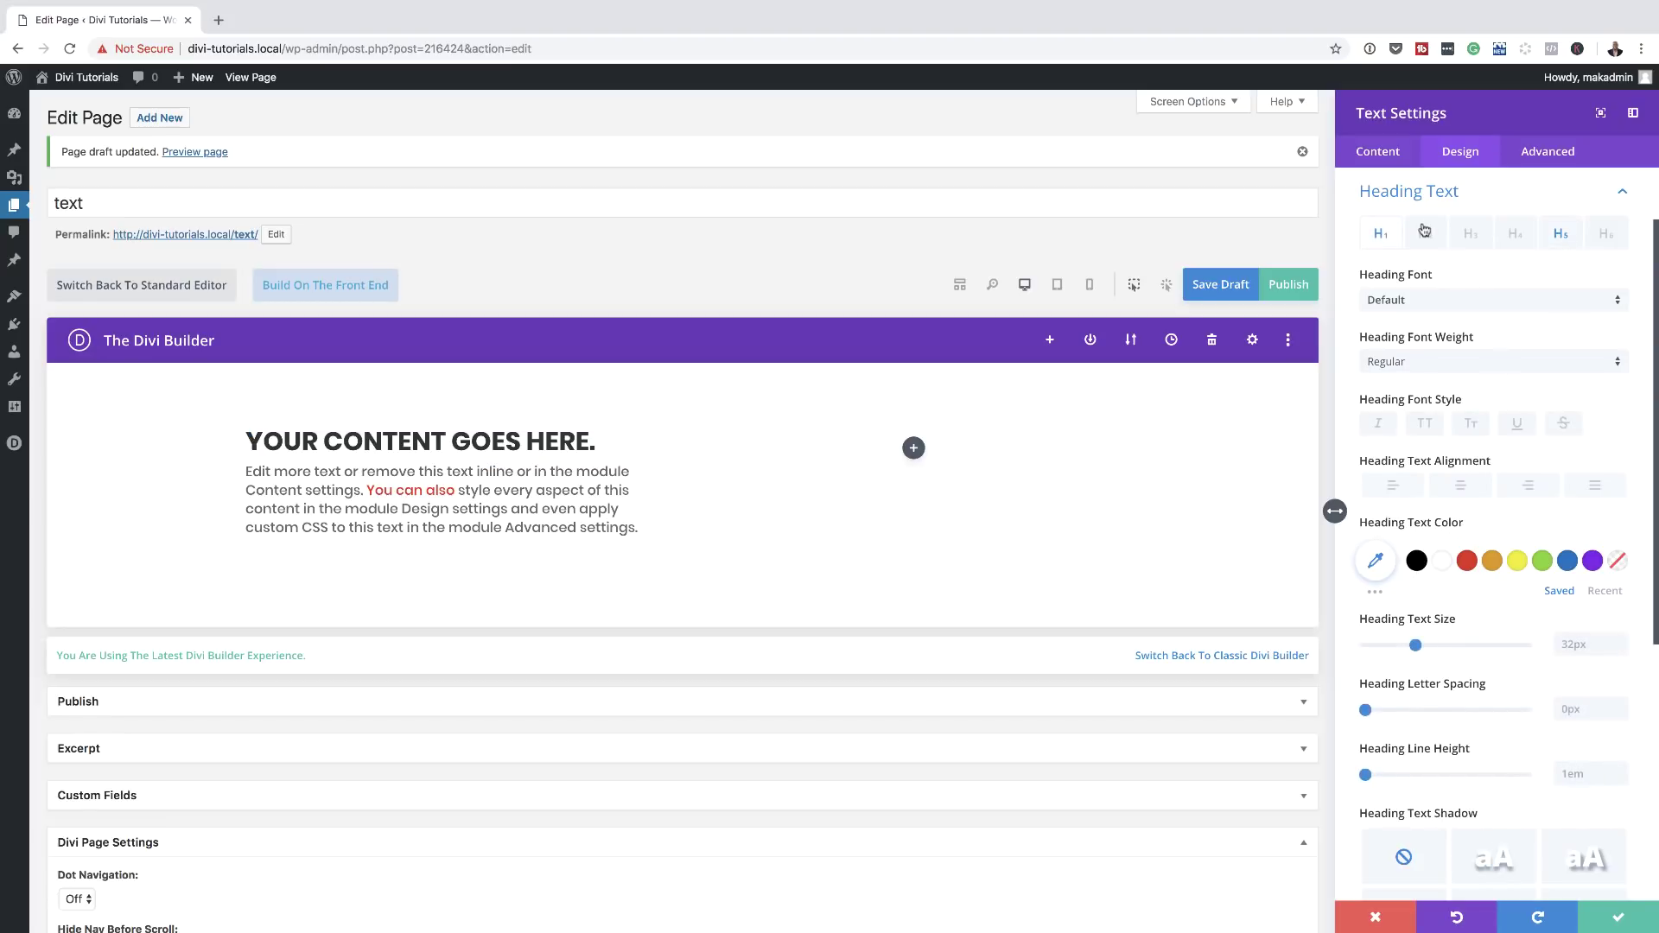
pyautogui.click(1385, 240)
# Set the H1 heading text size to 60px and its colour to grey #999999.
pyautogui.moveTo(1415, 651); pyautogui.dragTo(1463, 648)
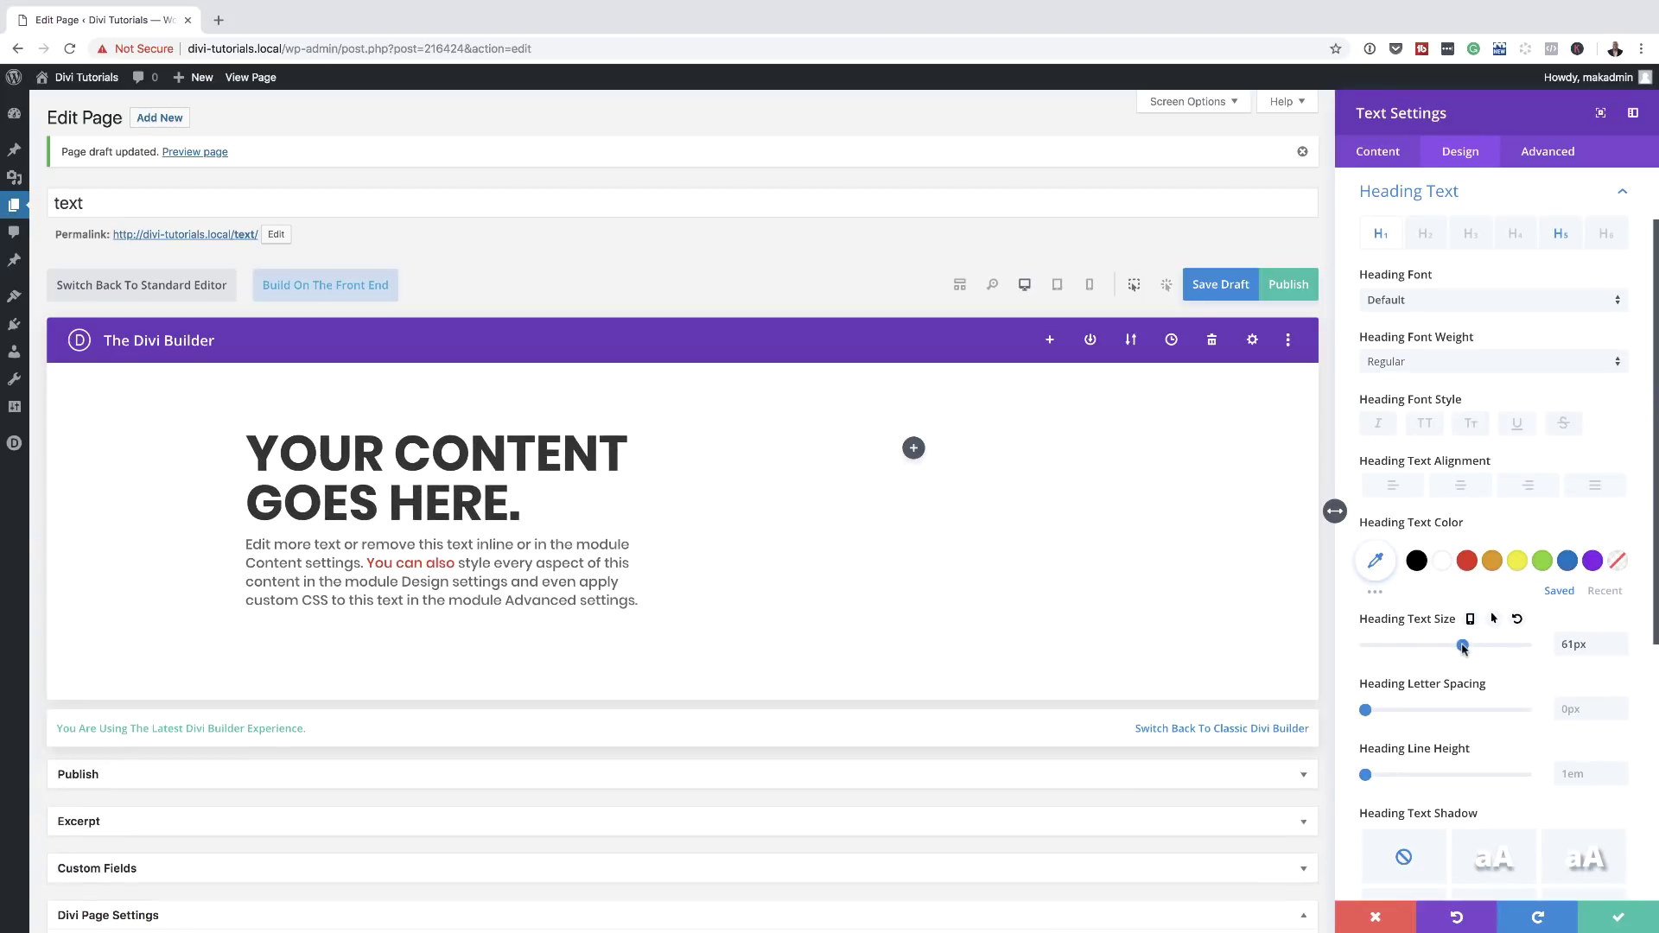
pyautogui.moveTo(1463, 649); pyautogui.dragTo(1462, 649)
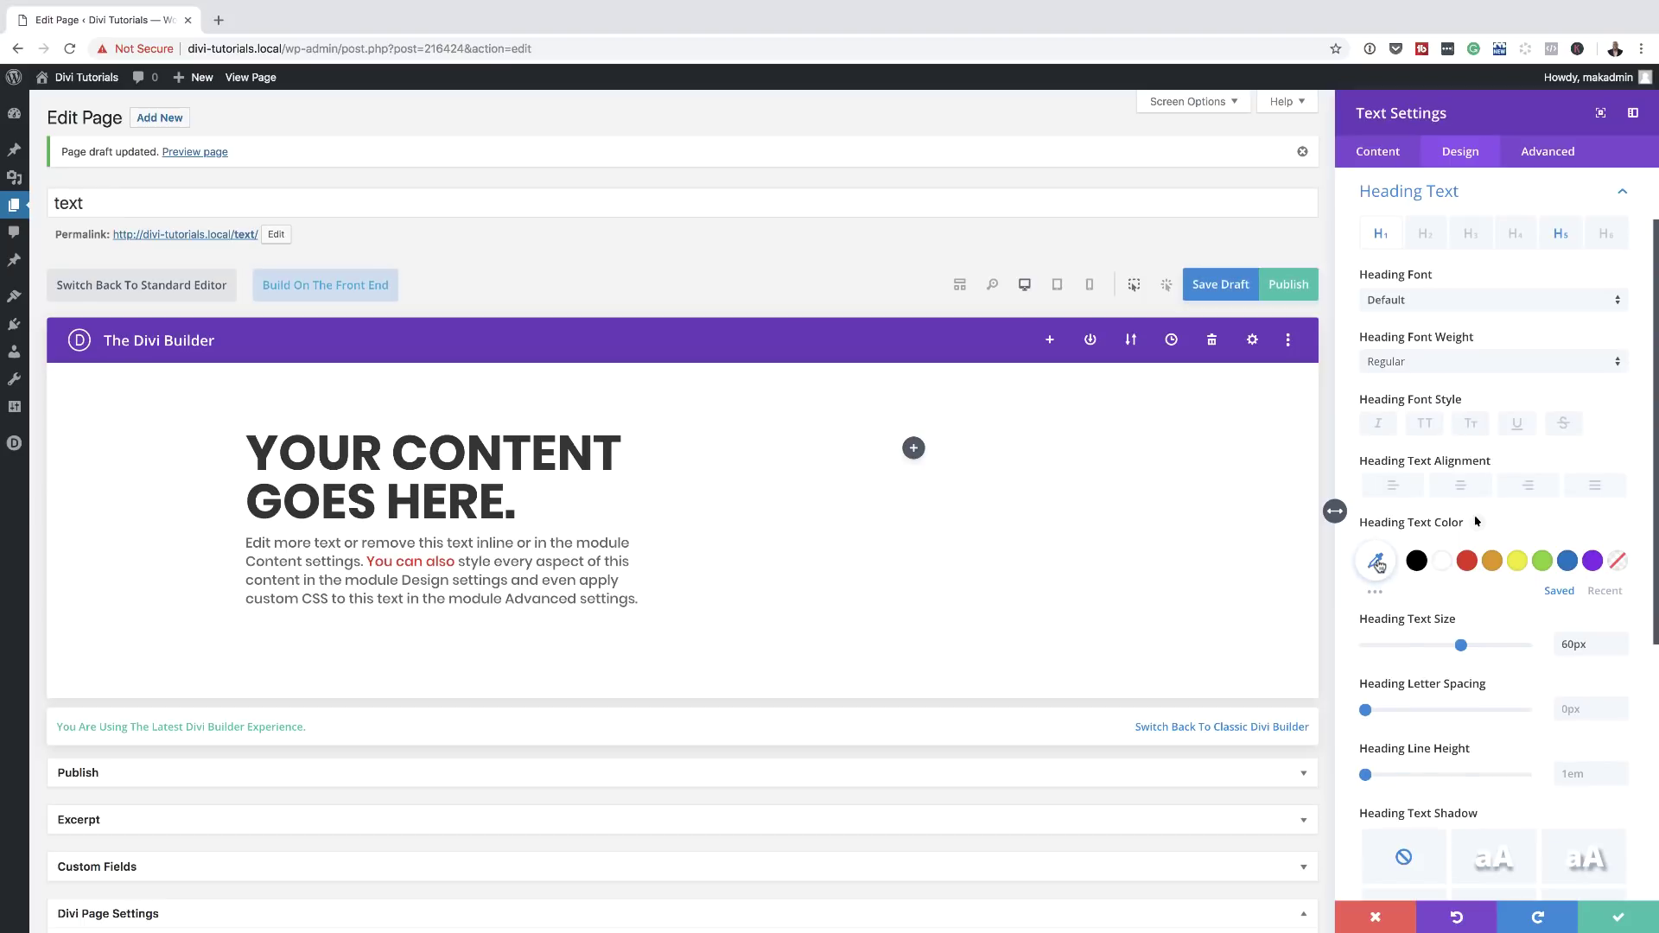
pyautogui.click(1377, 563)
pyautogui.moveTo(1410, 631); pyautogui.dragTo(1374, 610)
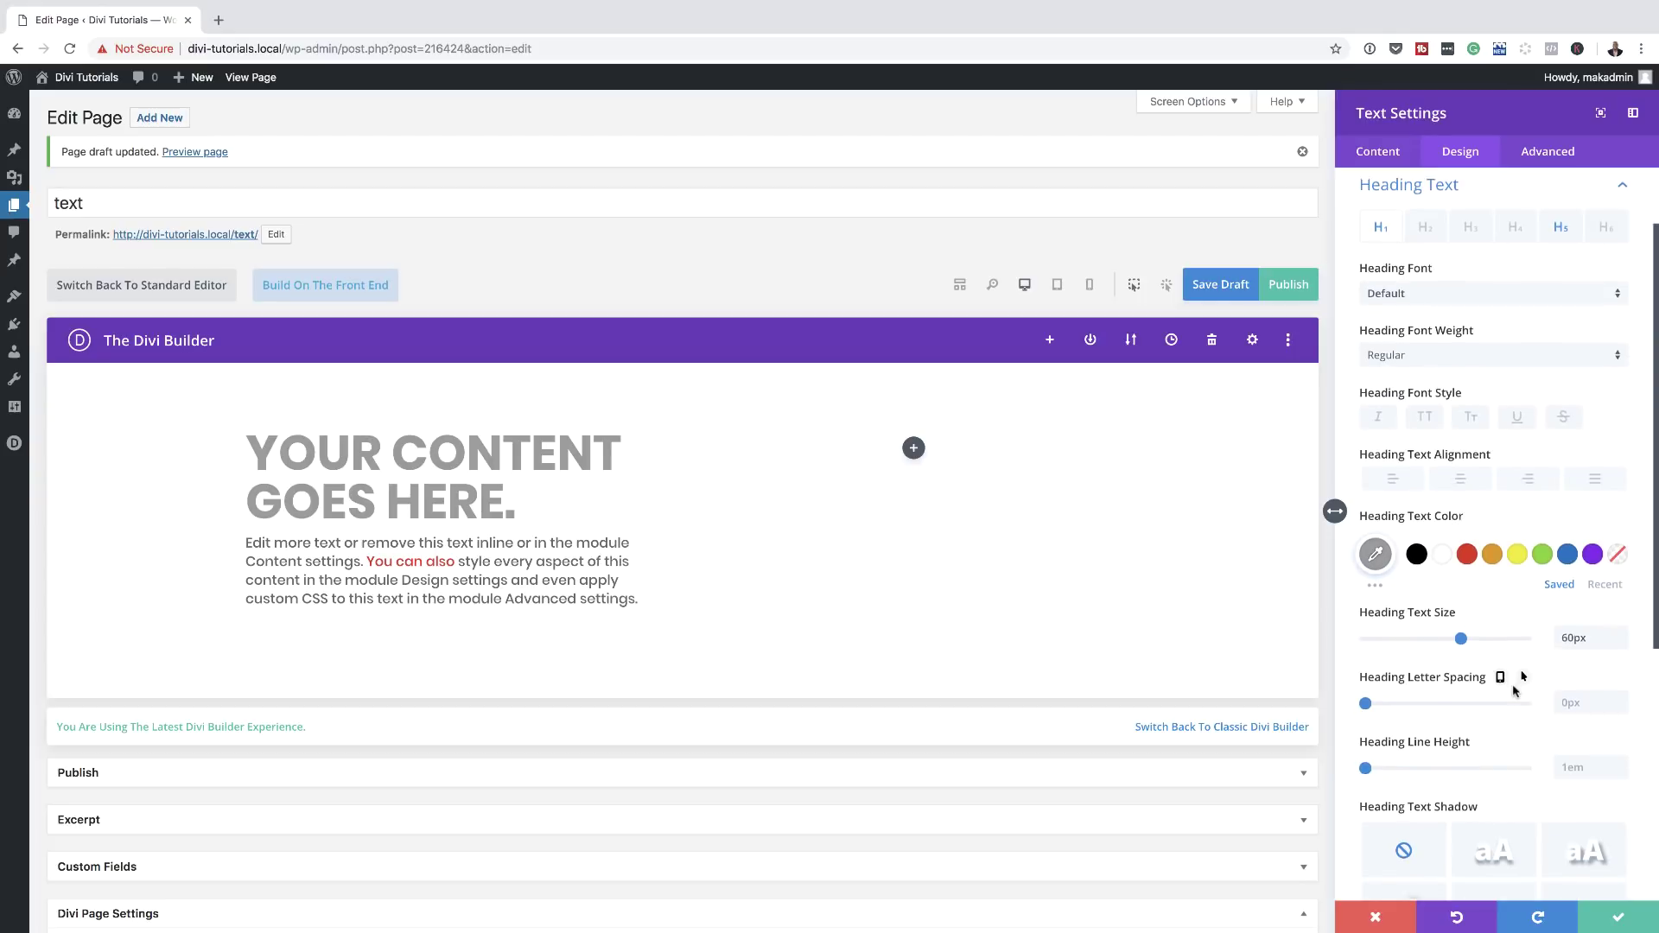
pyautogui.scroll(-2, 1515, 683)
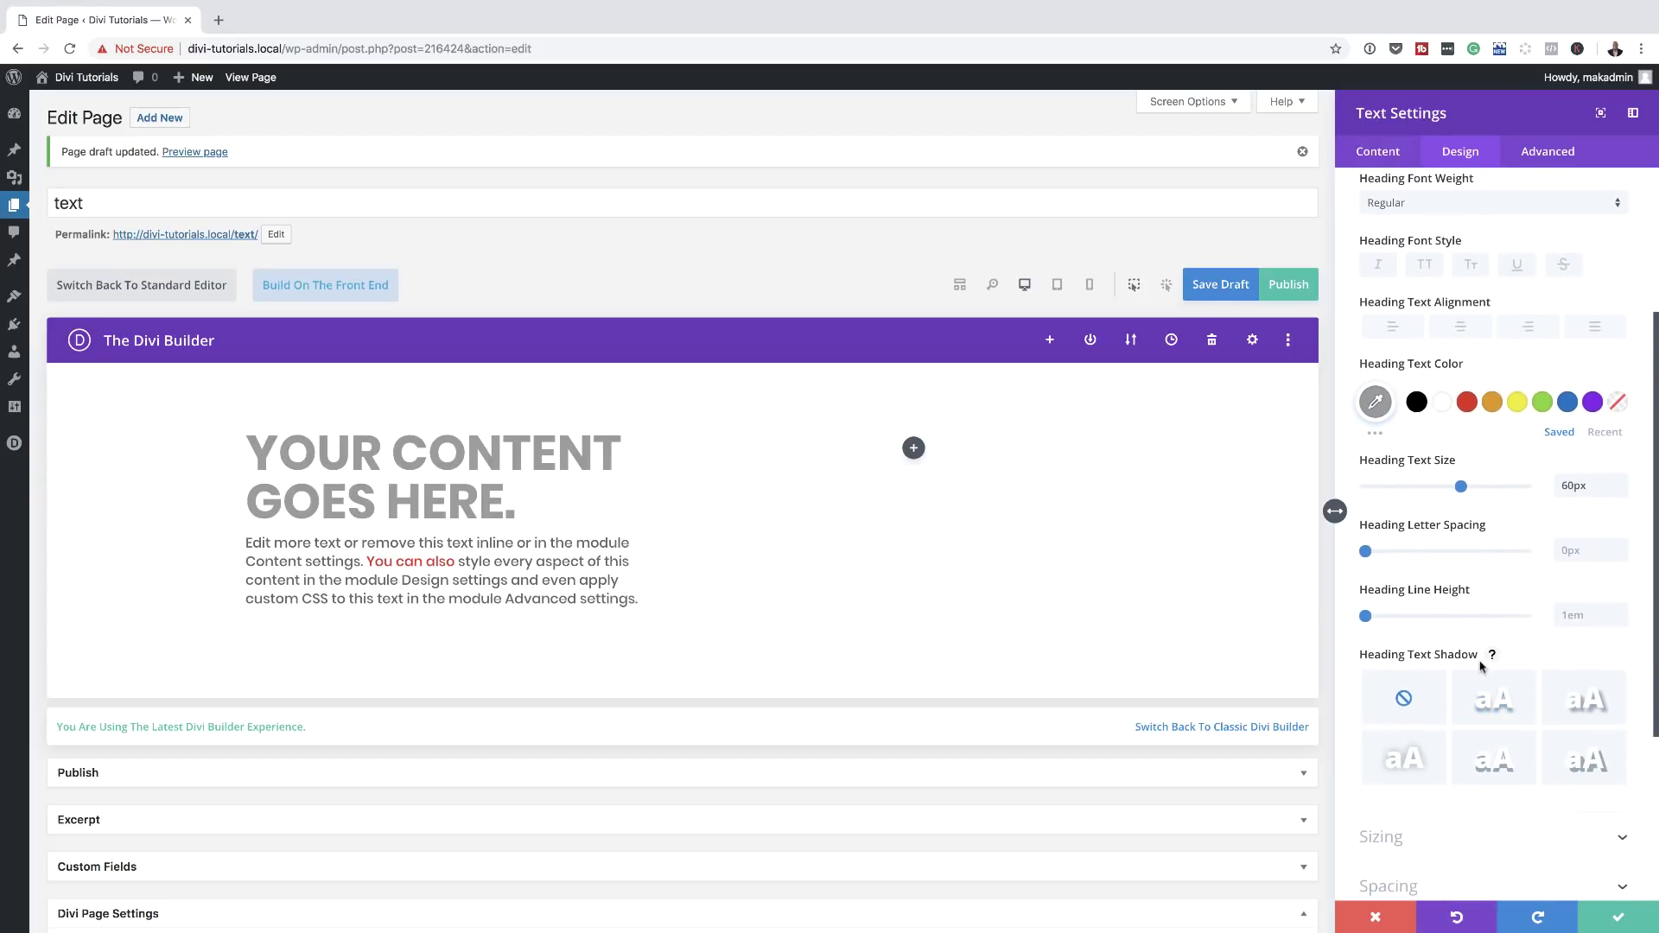
pyautogui.click(1502, 764)
pyautogui.scroll(-3, 1501, 764)
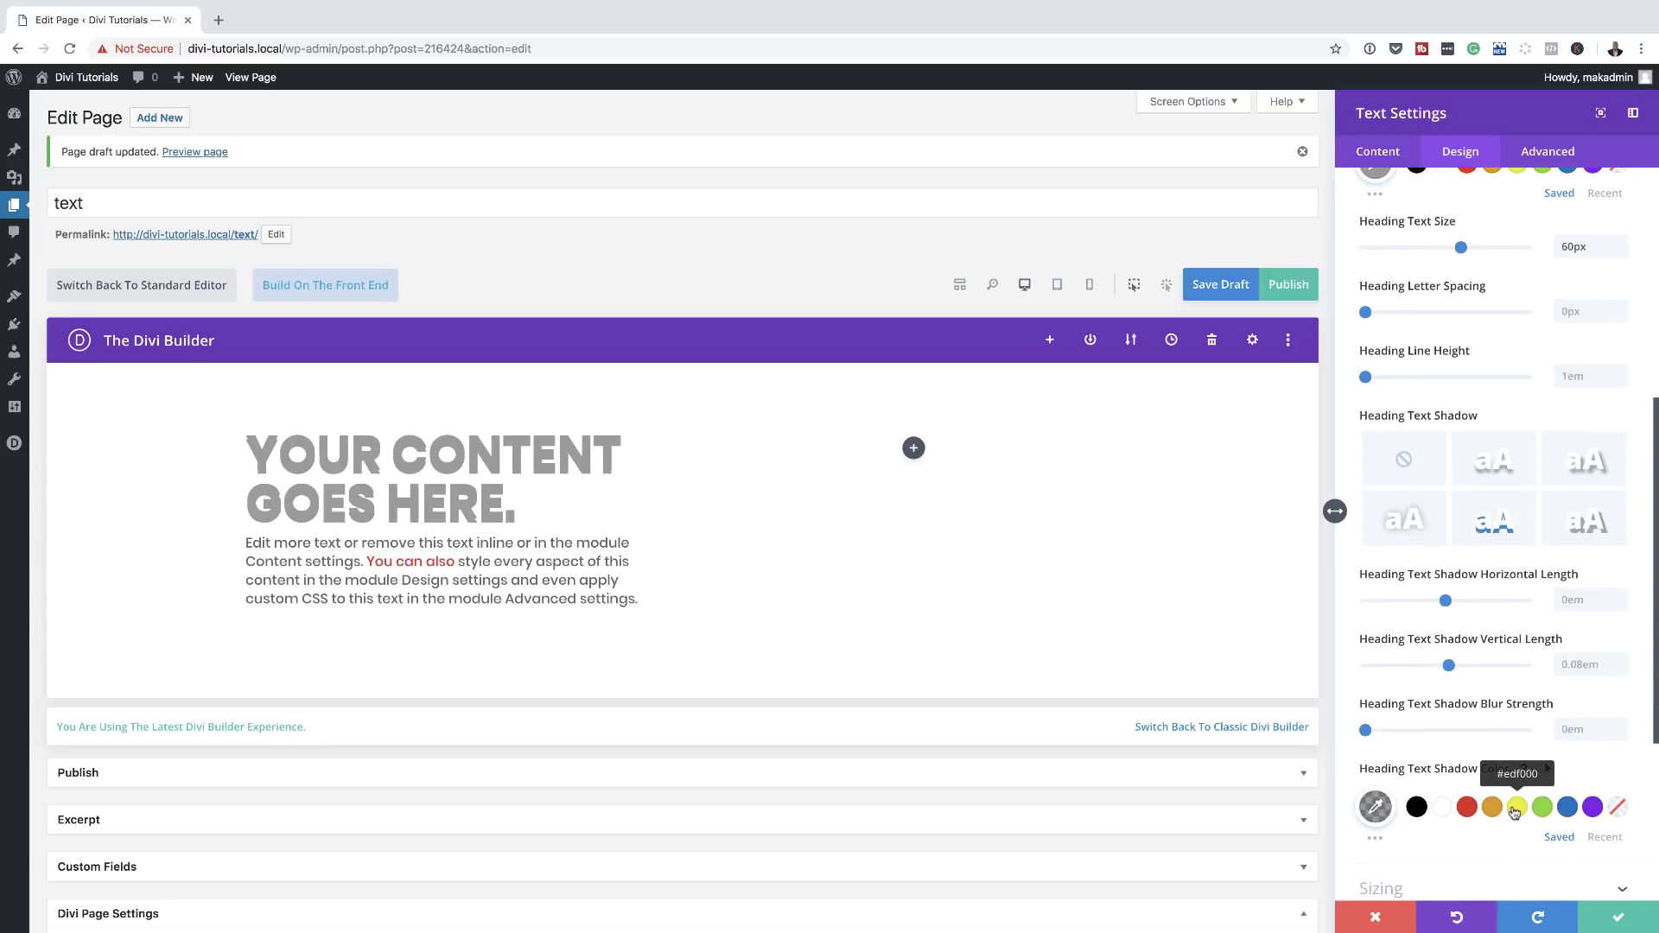
pyautogui.click(1514, 810)
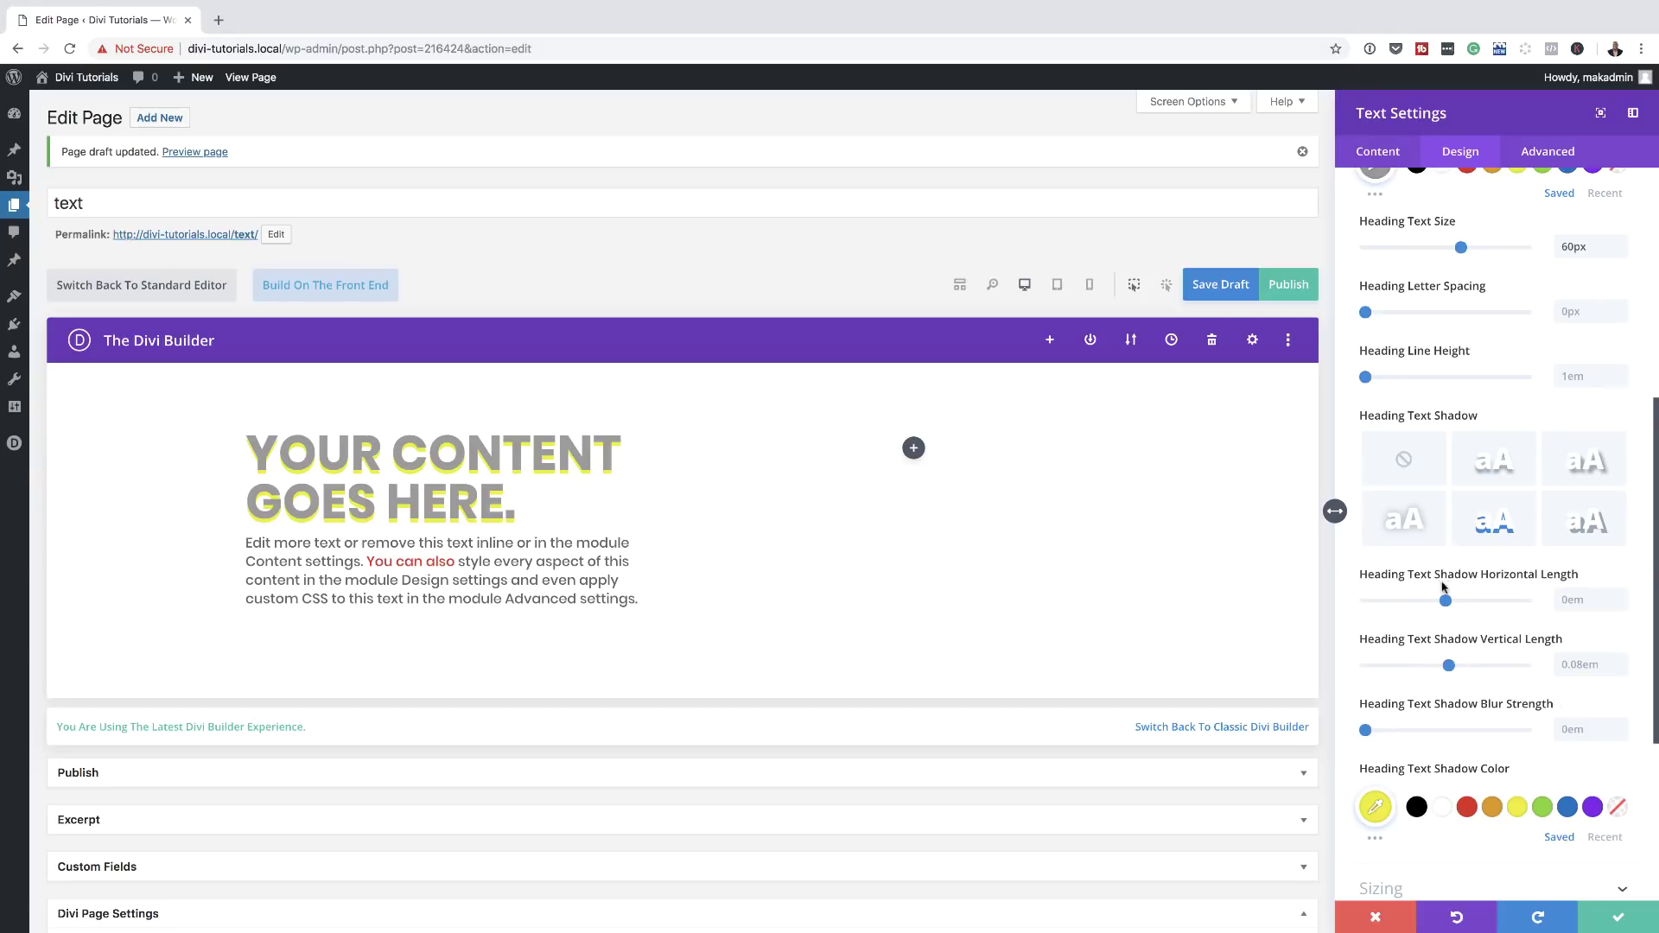
pyautogui.moveTo(1446, 601)
pyautogui.mouseDown()
pyautogui.moveTo(1468, 602)
pyautogui.moveTo(1448, 608)
pyautogui.mouseUp()
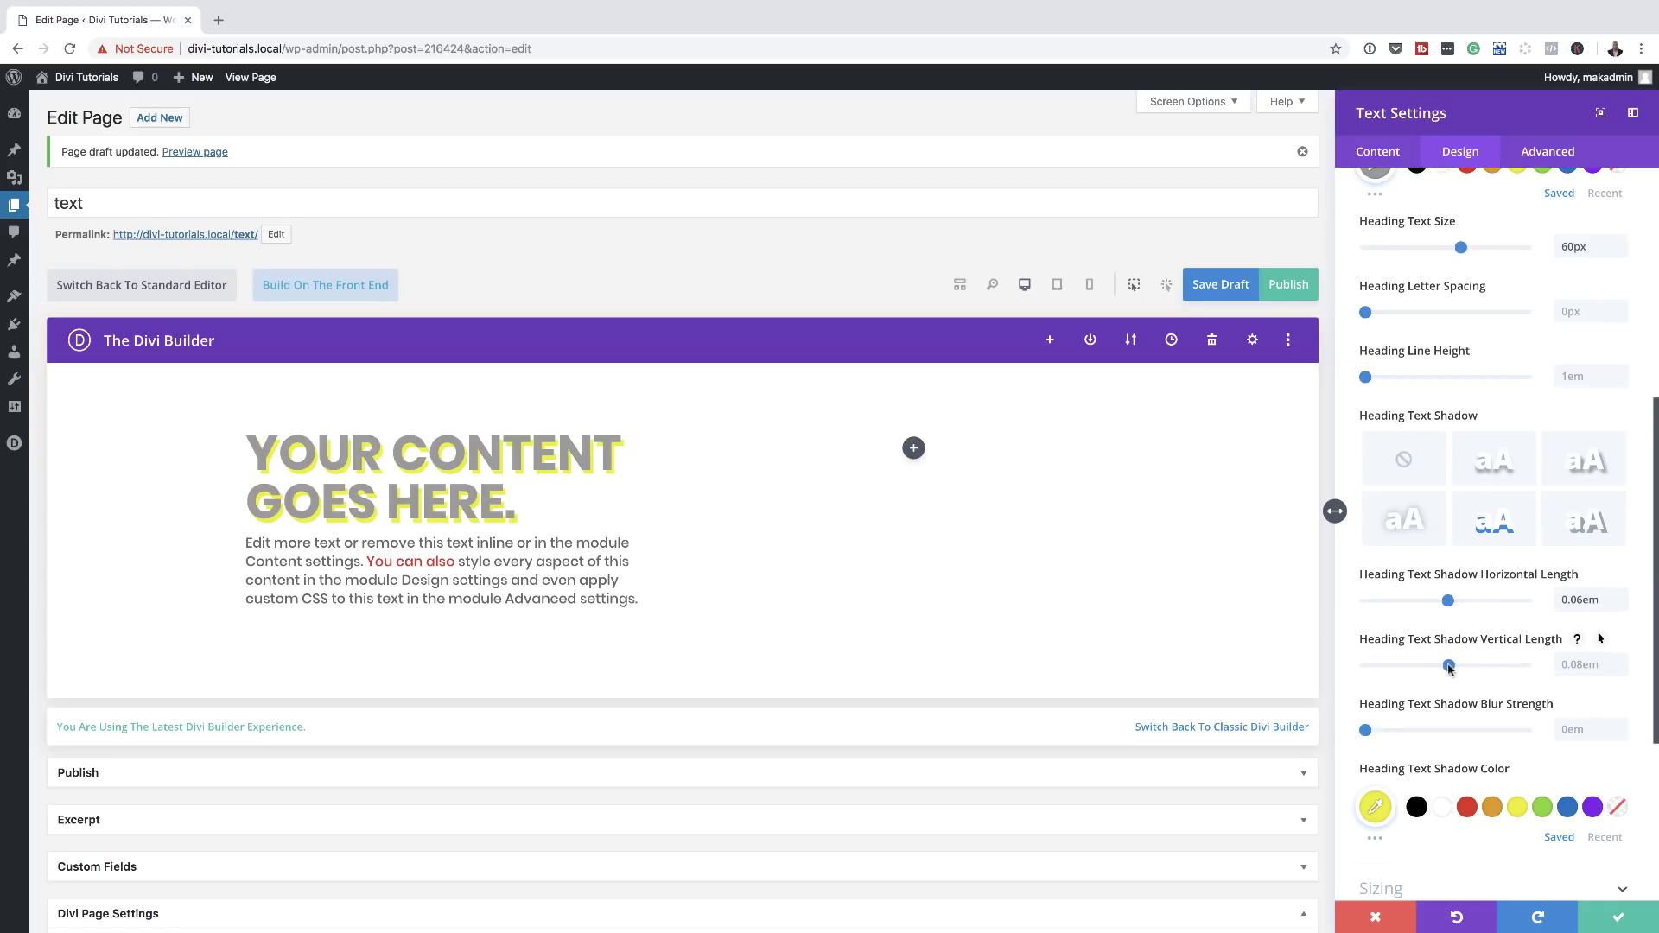
pyautogui.moveTo(1450, 668); pyautogui.dragTo(1449, 668)
pyautogui.click(1469, 808)
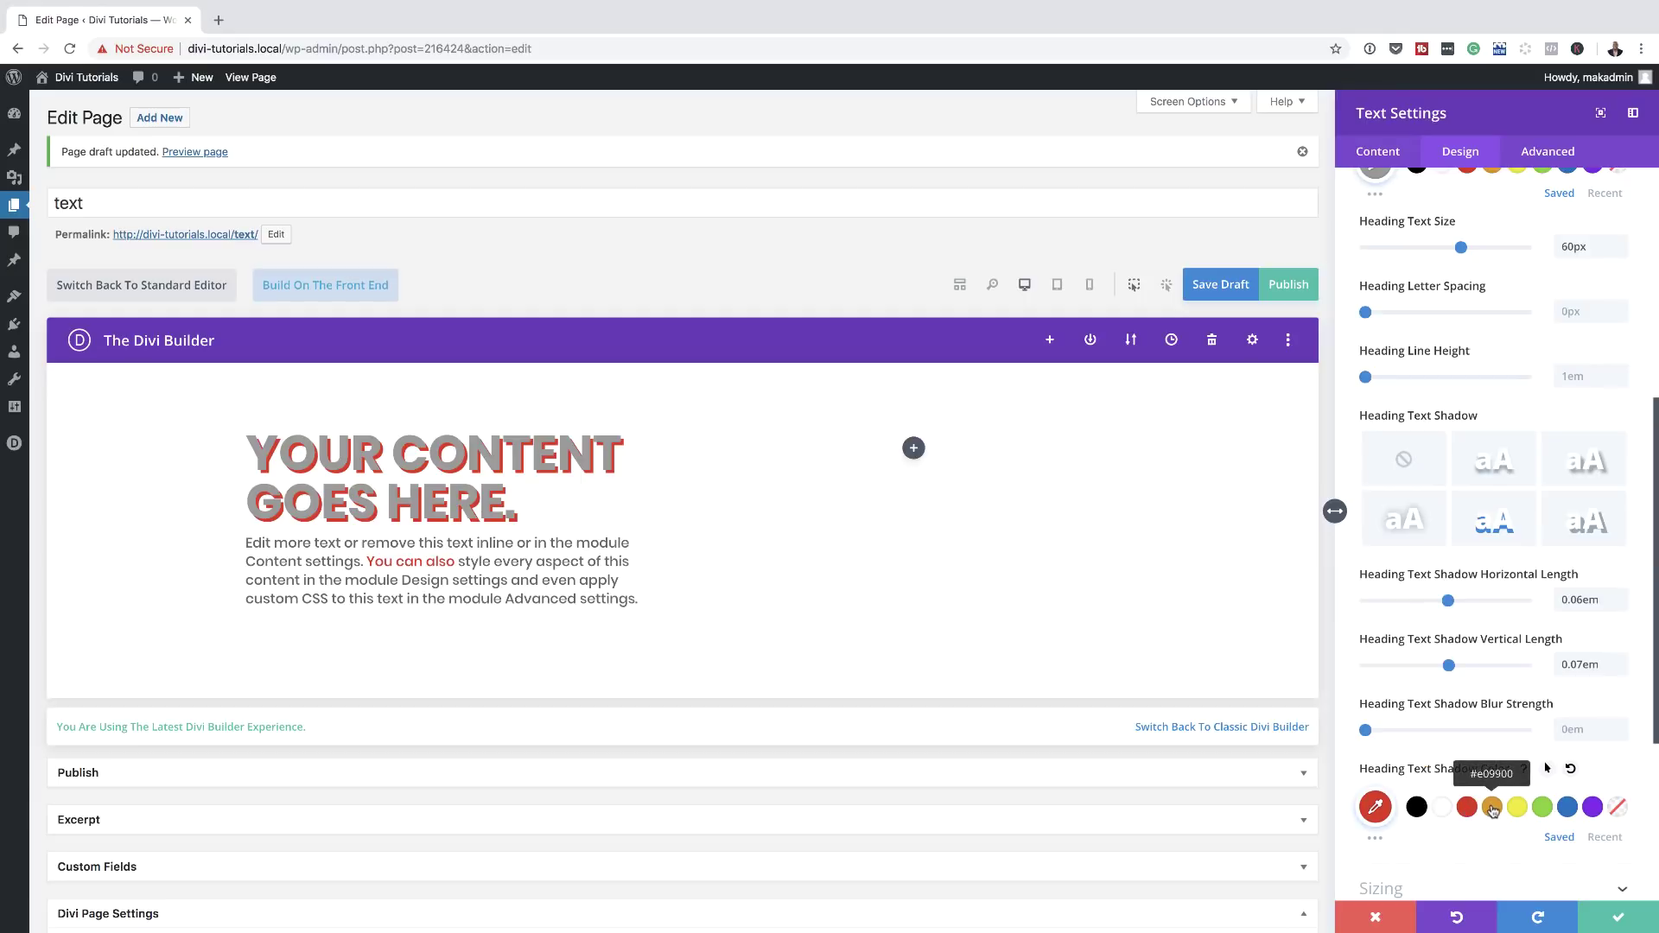
pyautogui.click(1492, 808)
pyautogui.click(1518, 808)
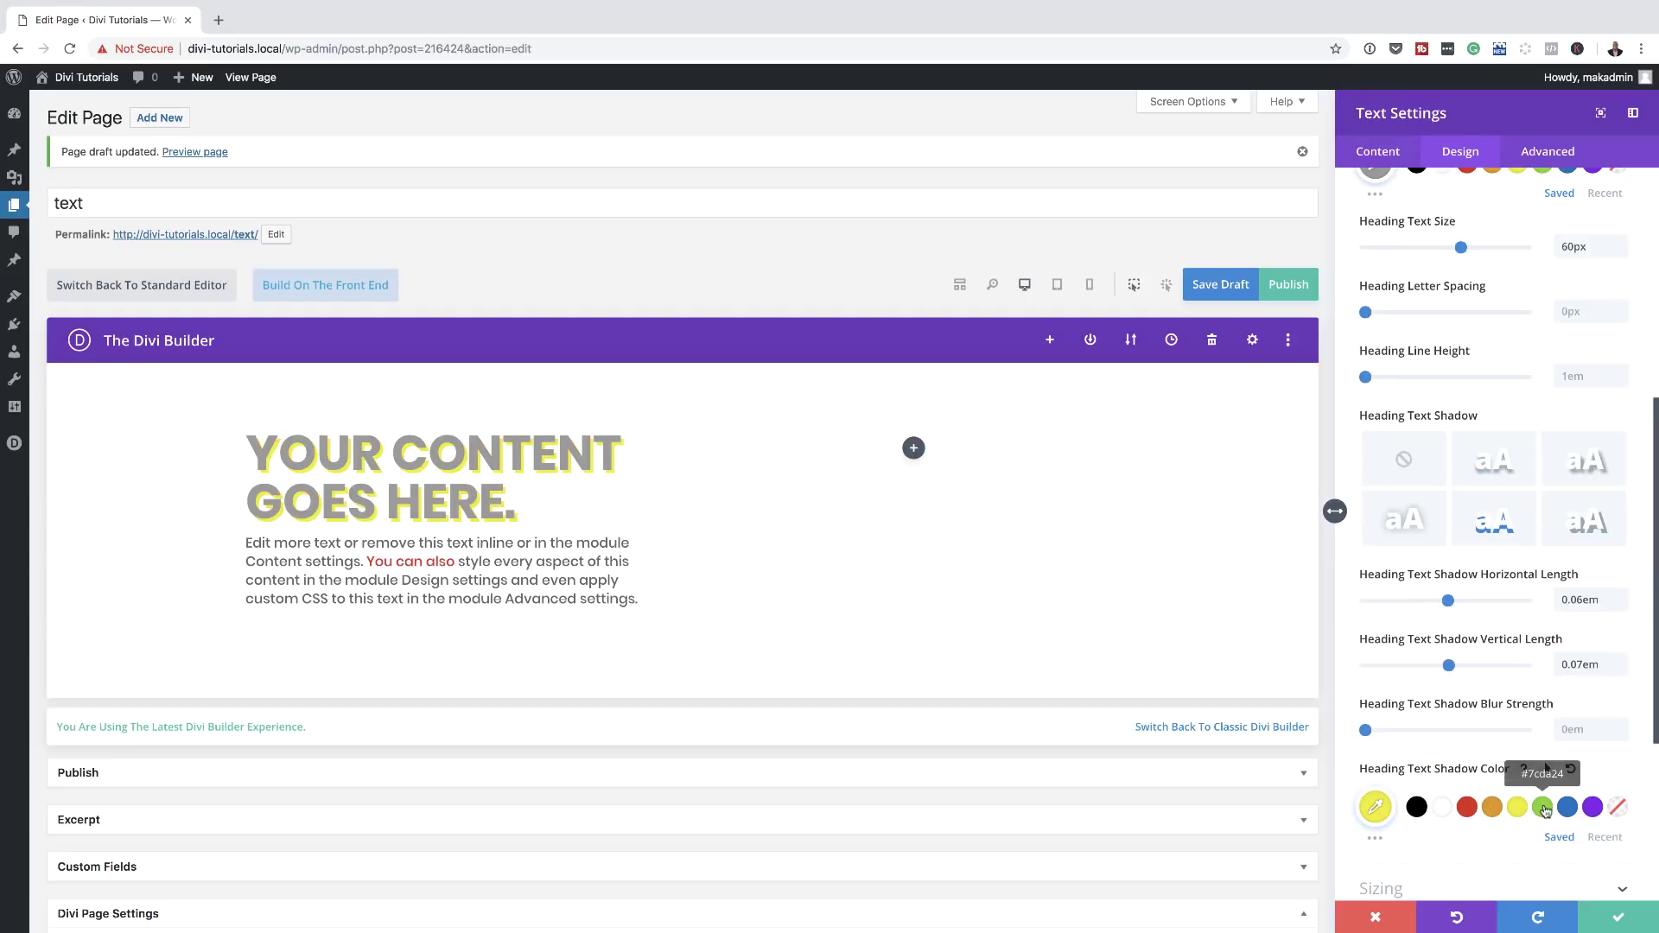
pyautogui.click(1542, 808)
pyautogui.click(1567, 808)
pyautogui.click(1593, 809)
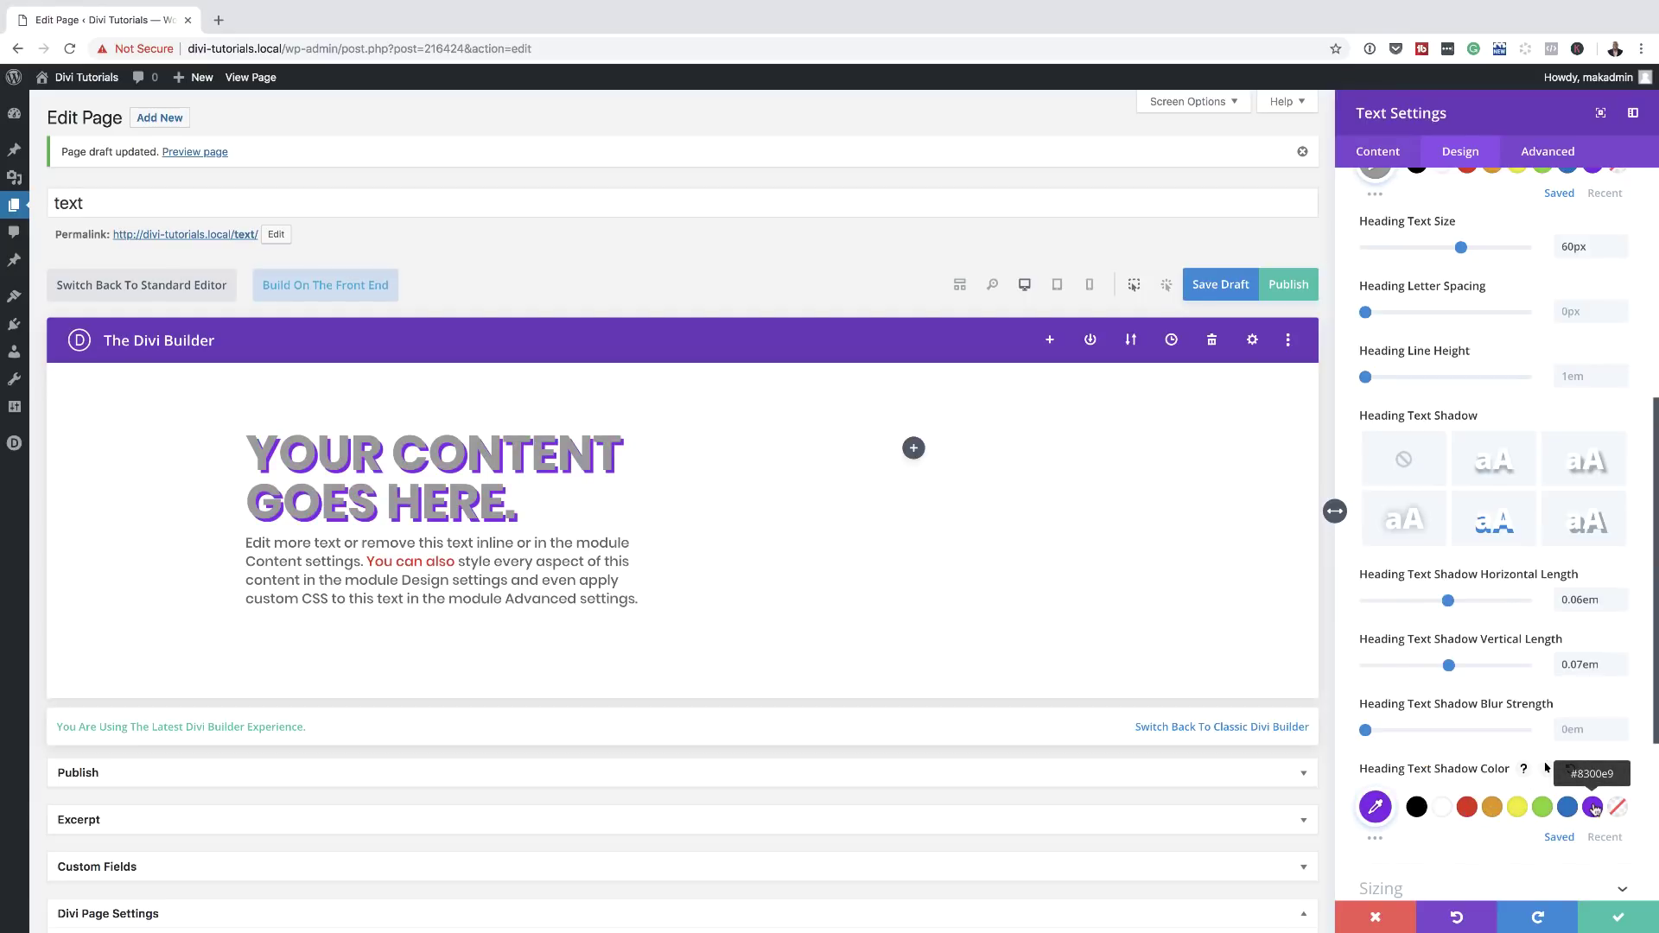
pyautogui.click(1567, 808)
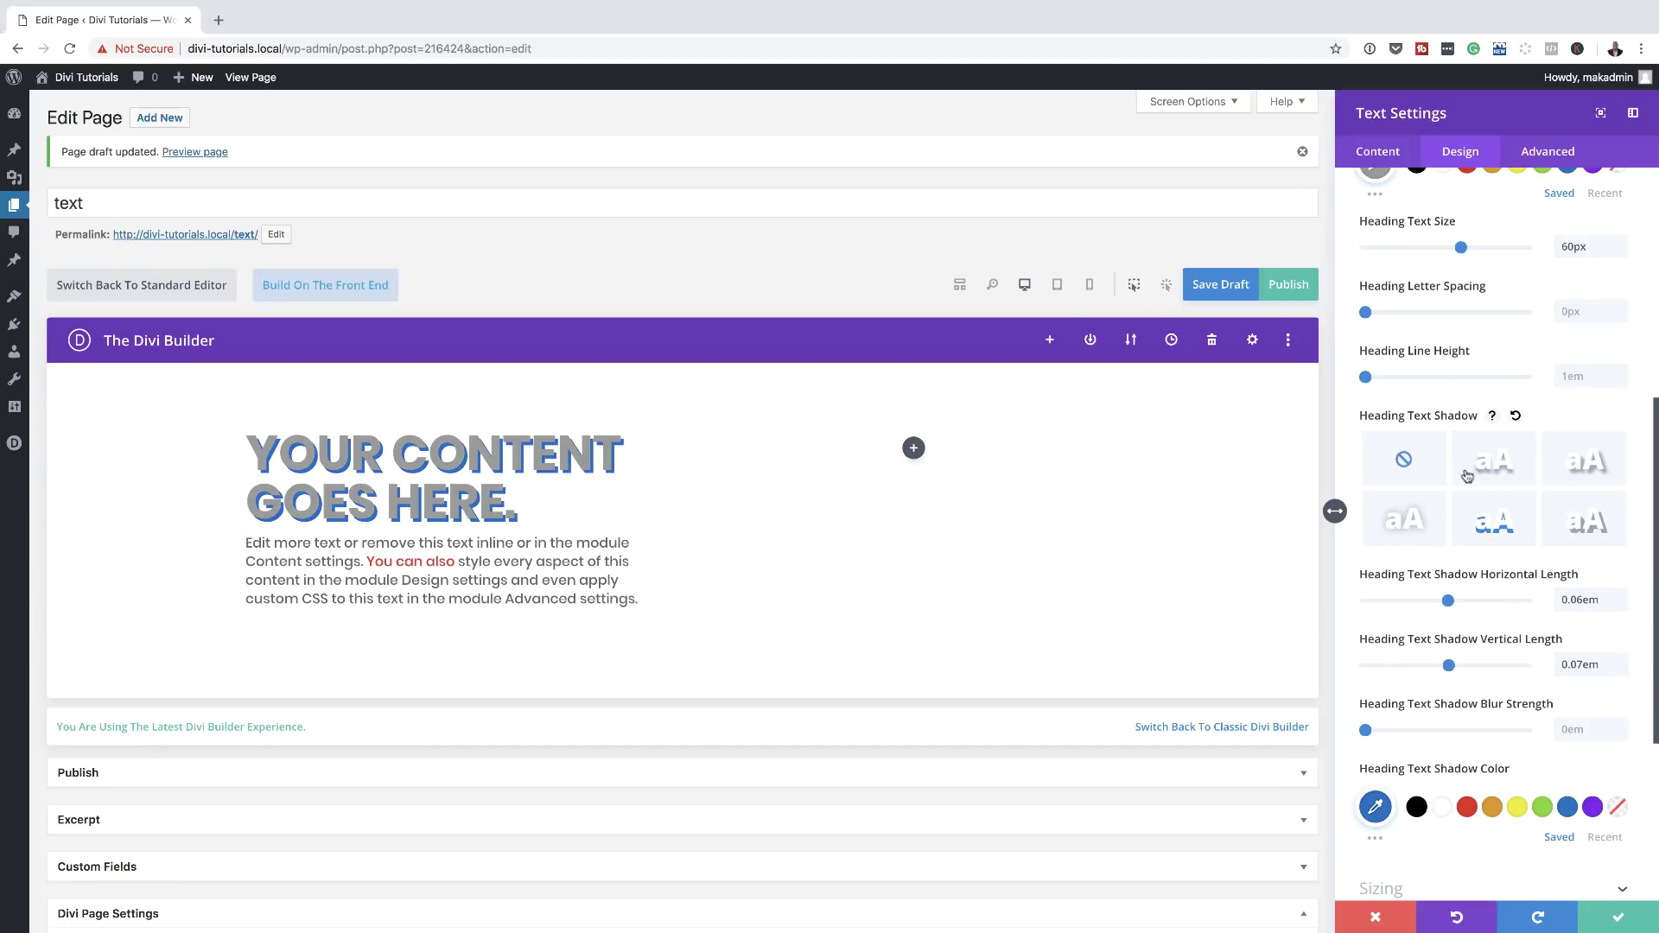
pyautogui.click(1405, 463)
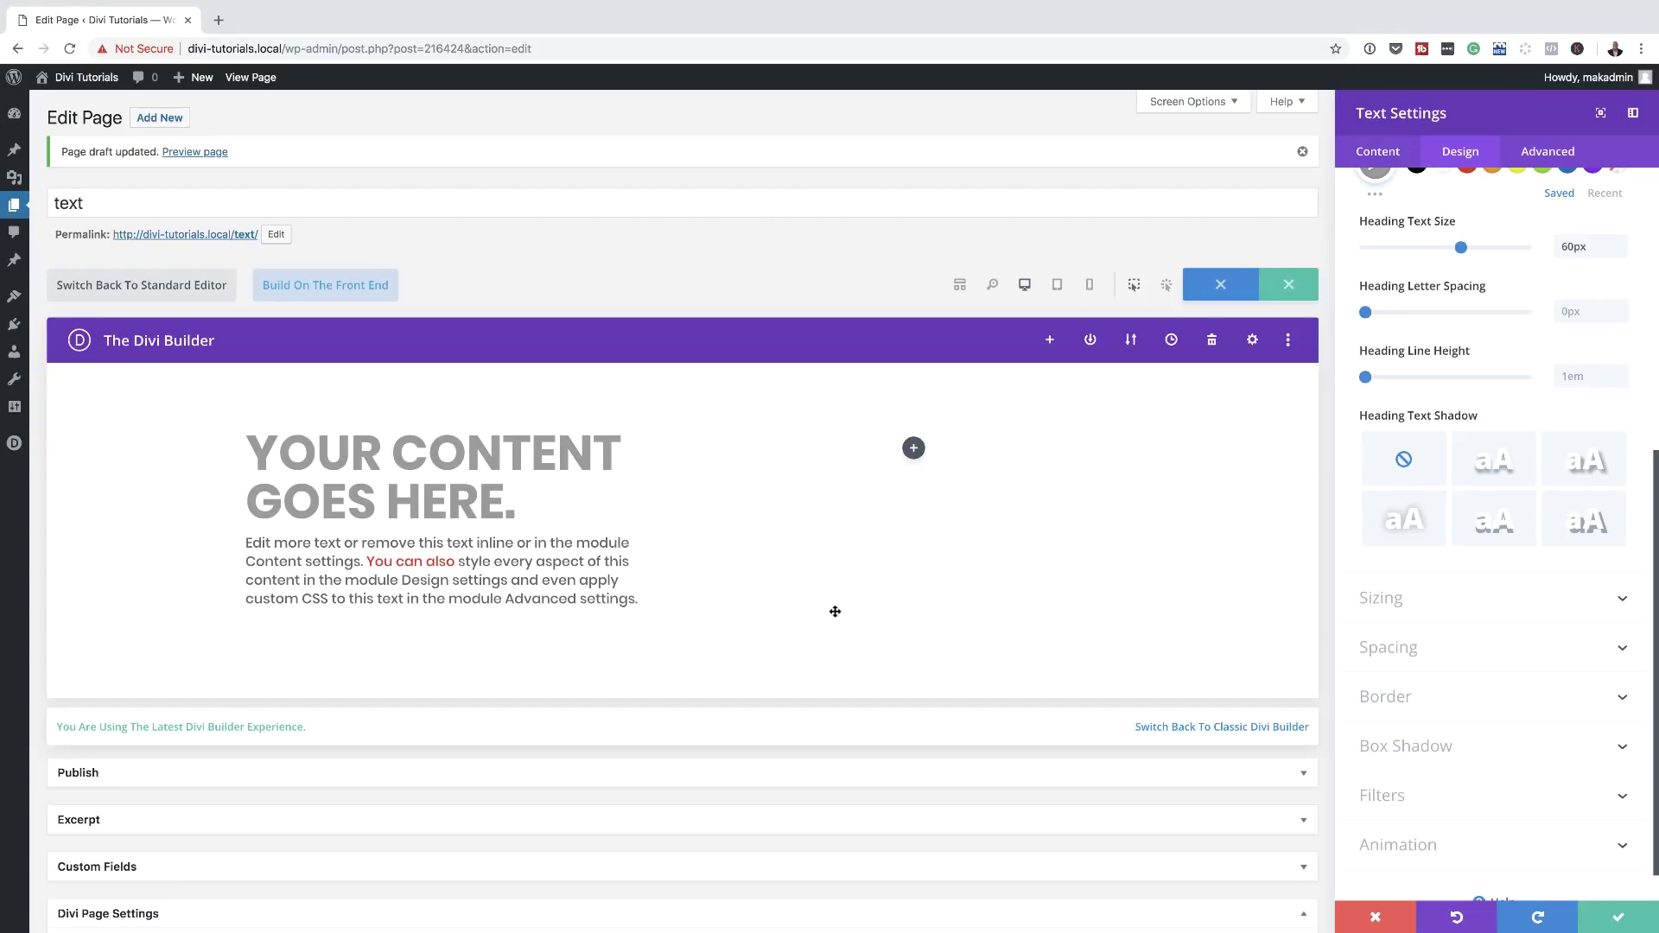
# Give the Text module a black #000000 background colour.
pyautogui.scroll(-1, 1551, 748)
pyautogui.scroll(-1, 1551, 751)
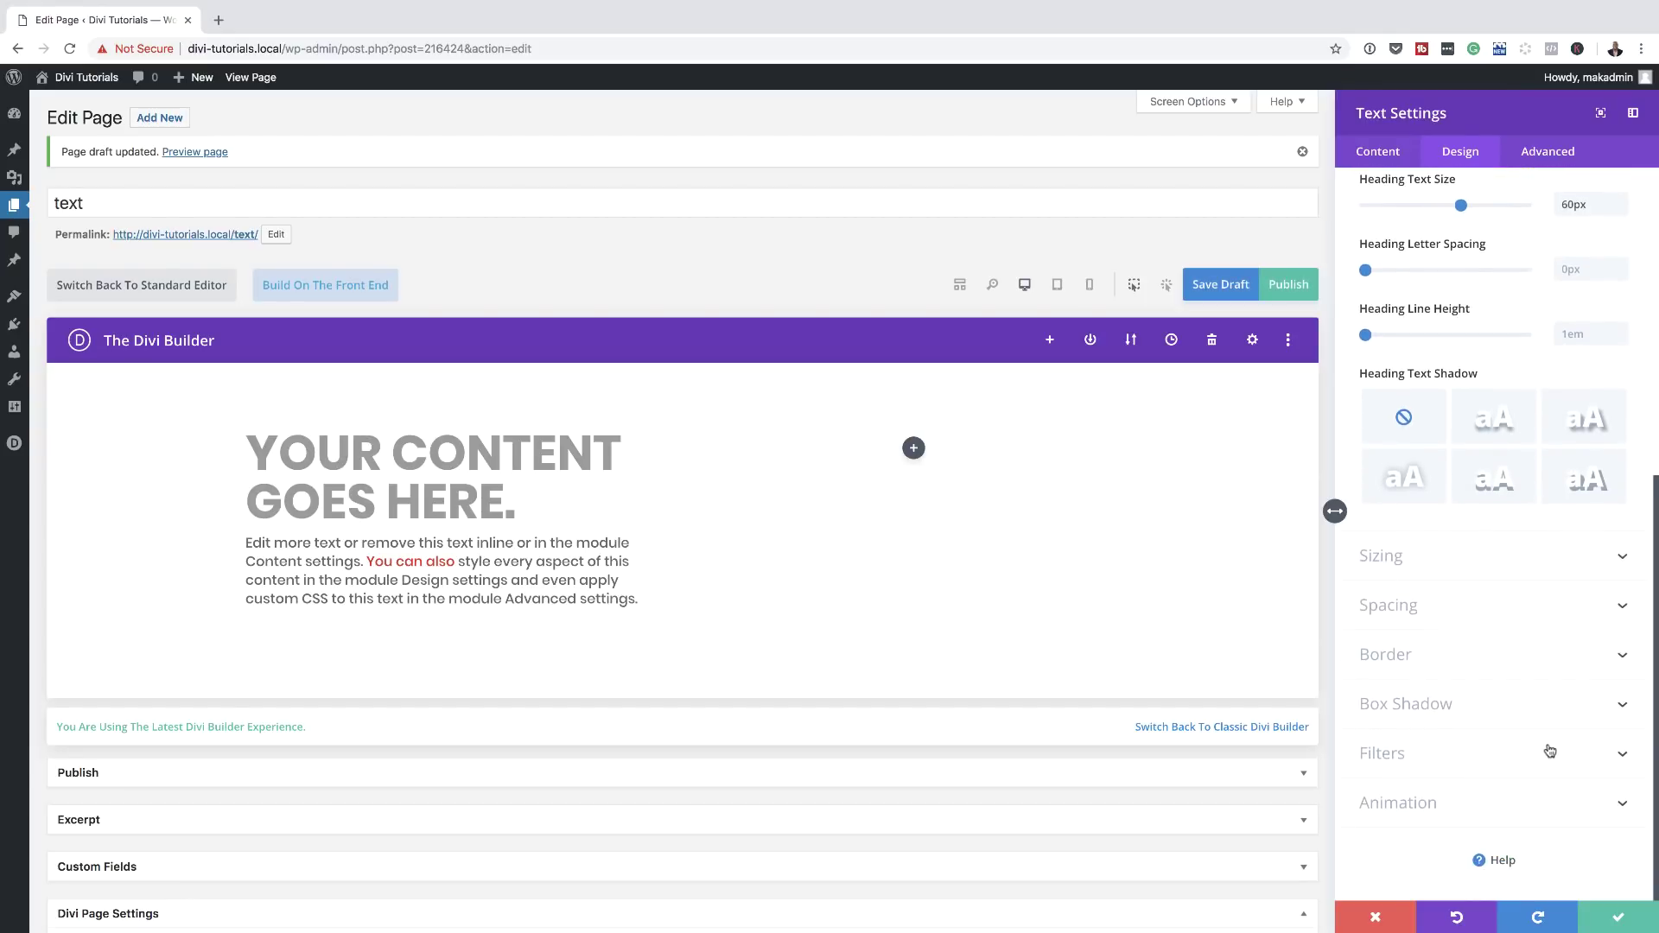
pyautogui.click(1380, 155)
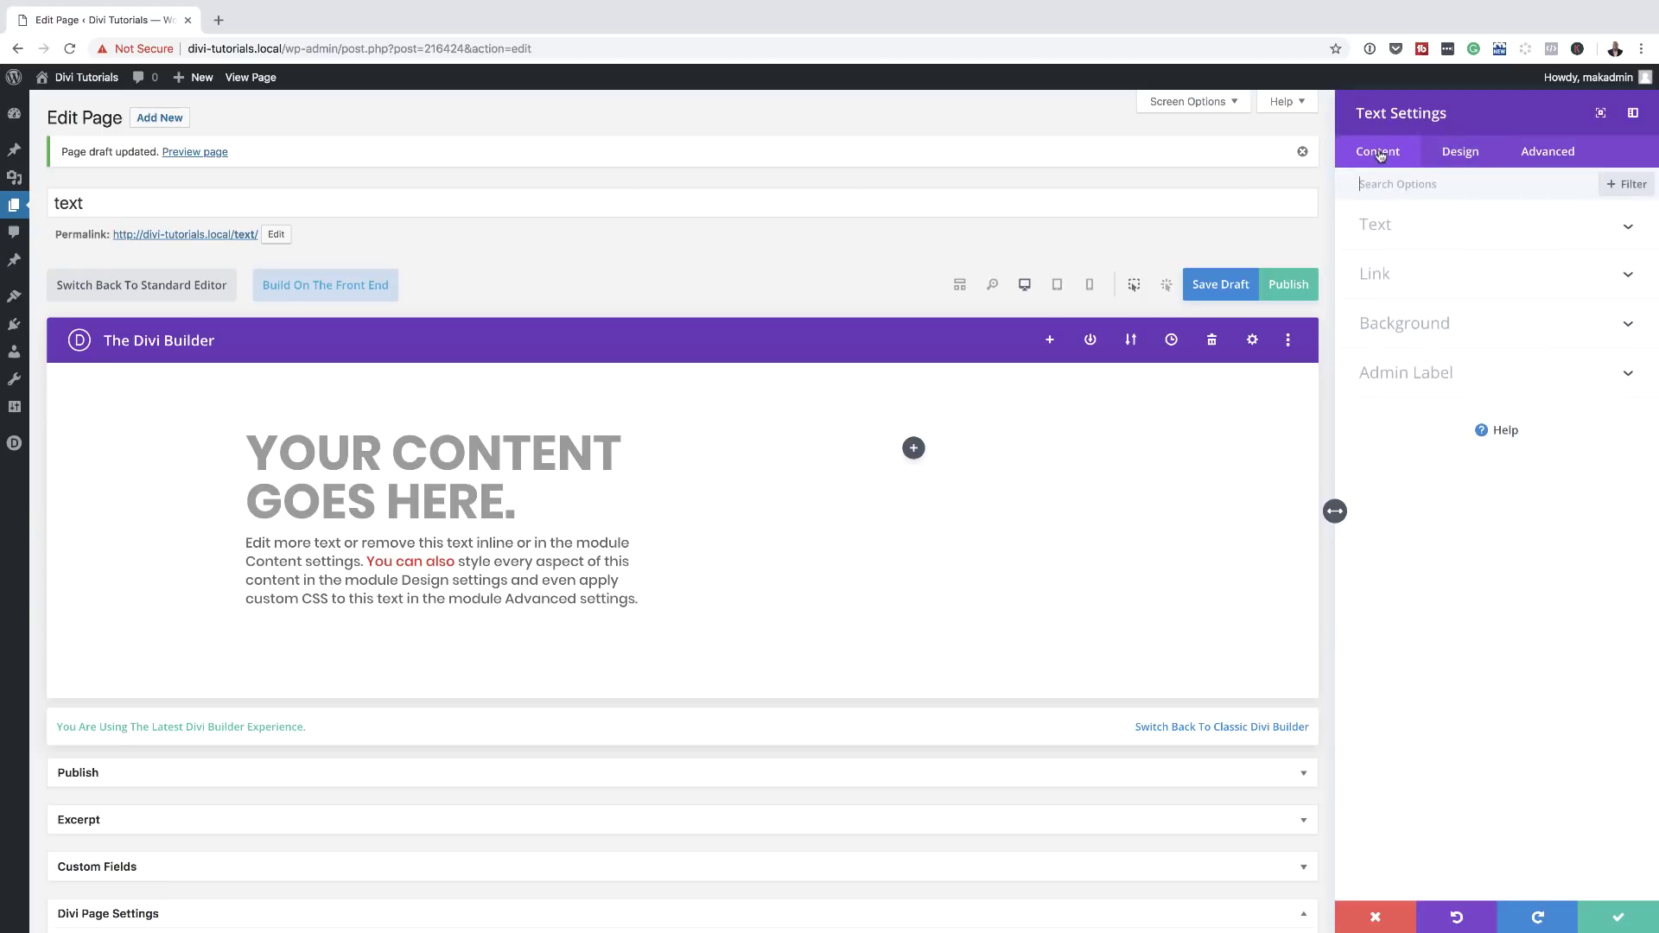
pyautogui.click(1420, 328)
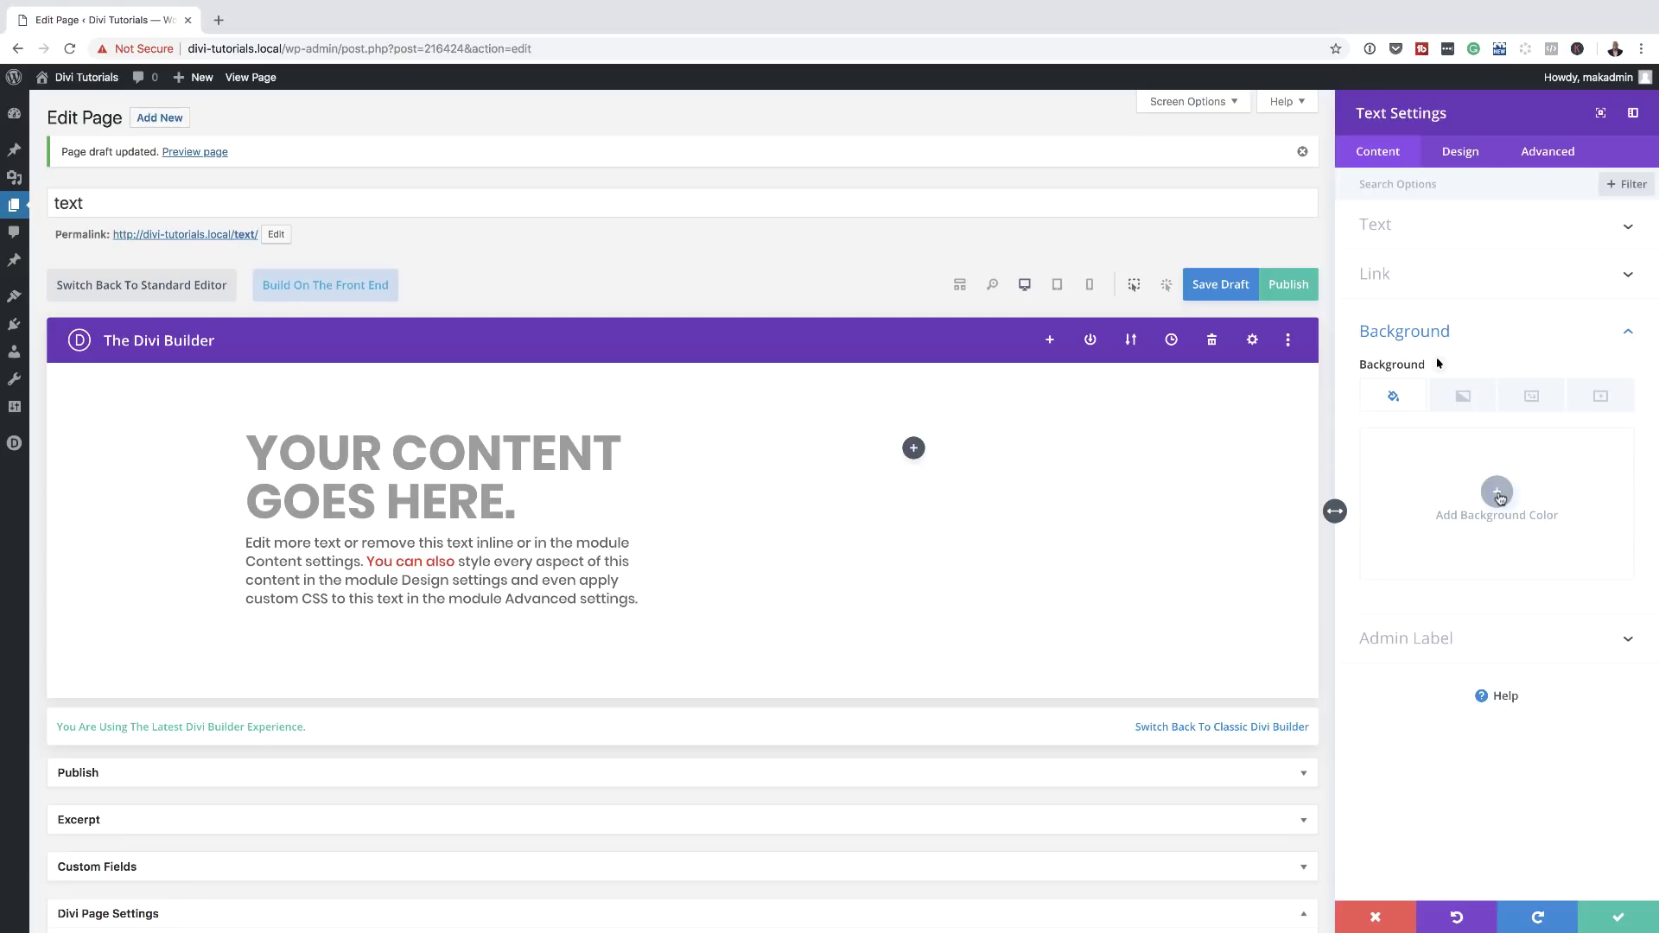
pyautogui.click(1498, 493)
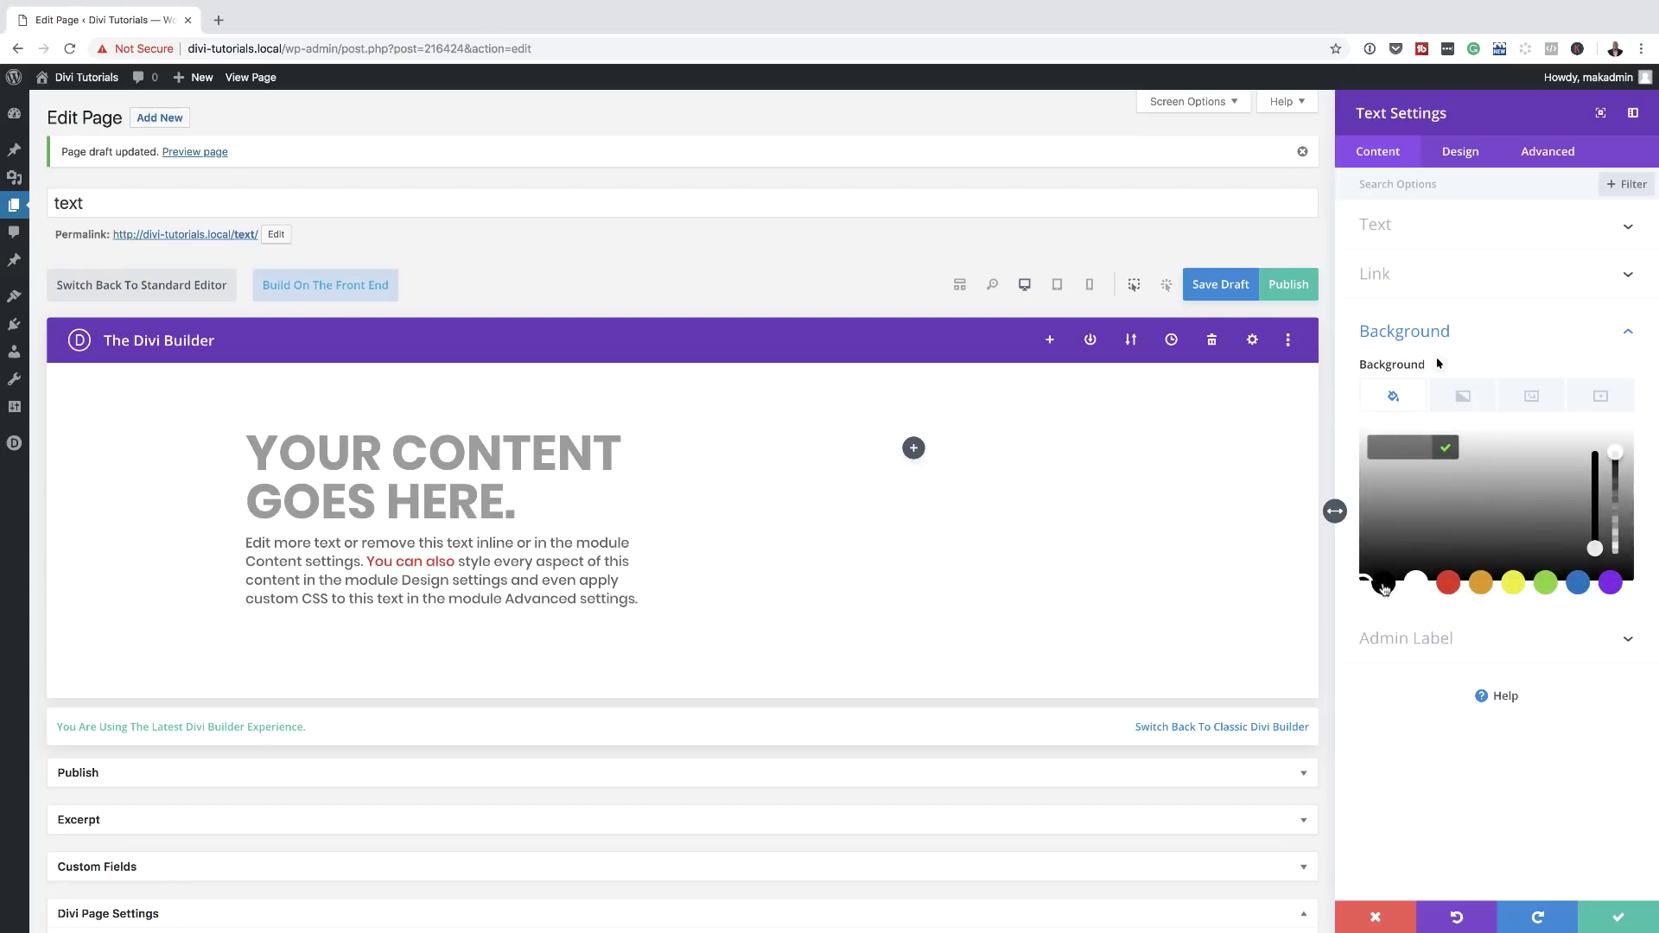
pyautogui.click(1383, 585)
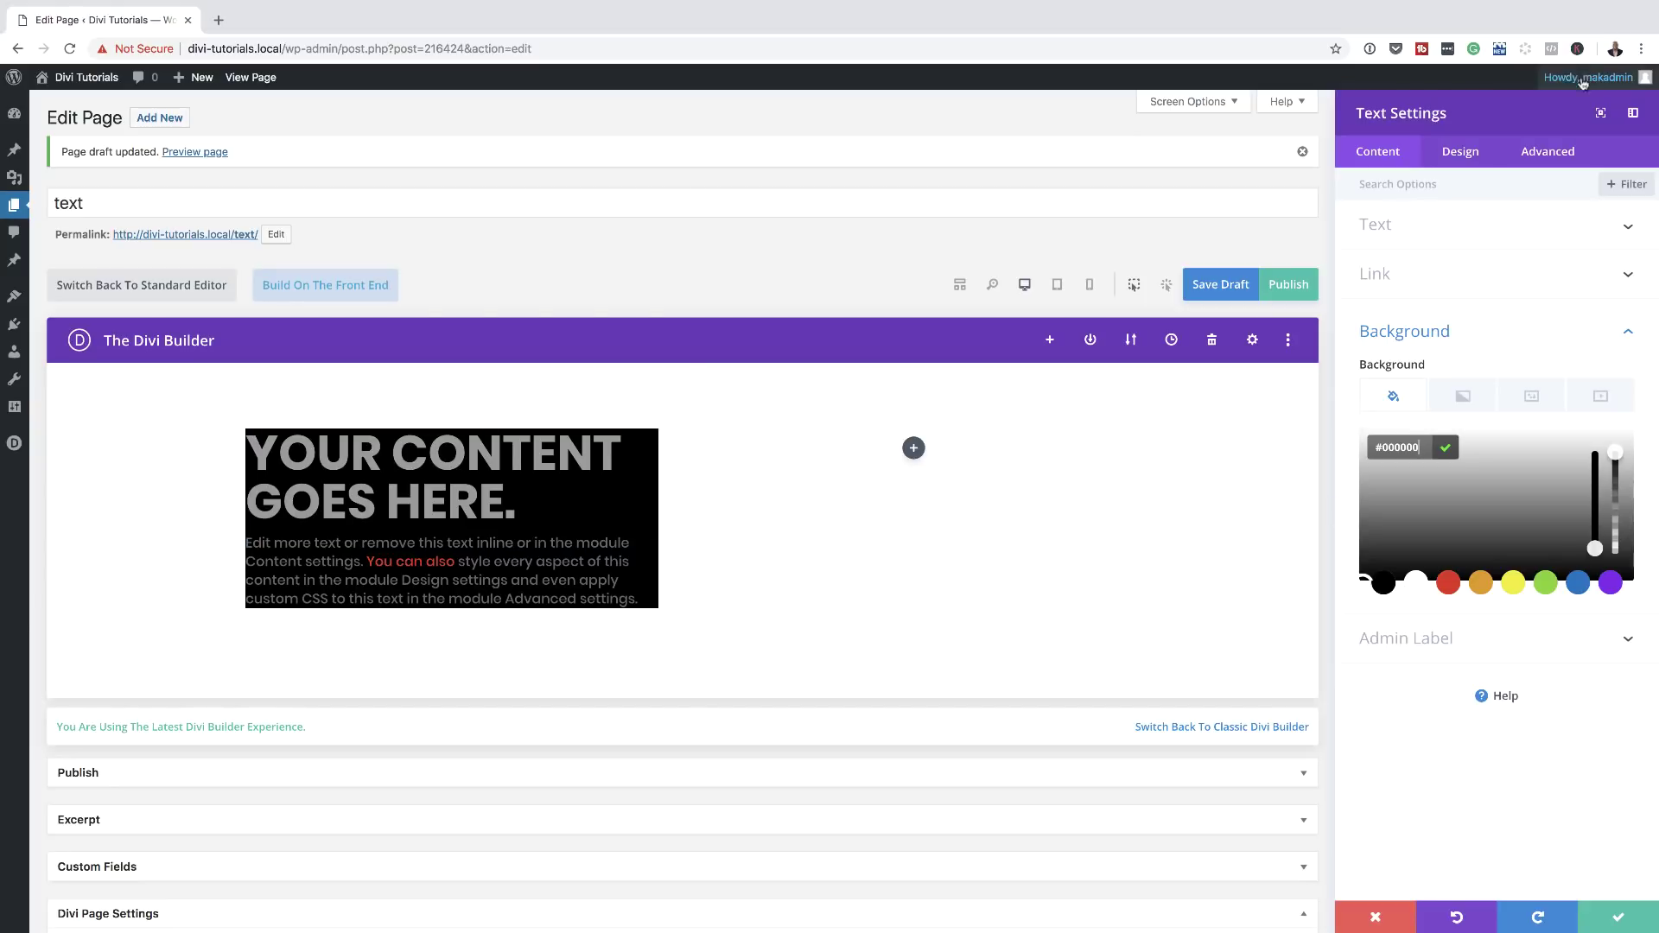
pyautogui.click(1463, 153)
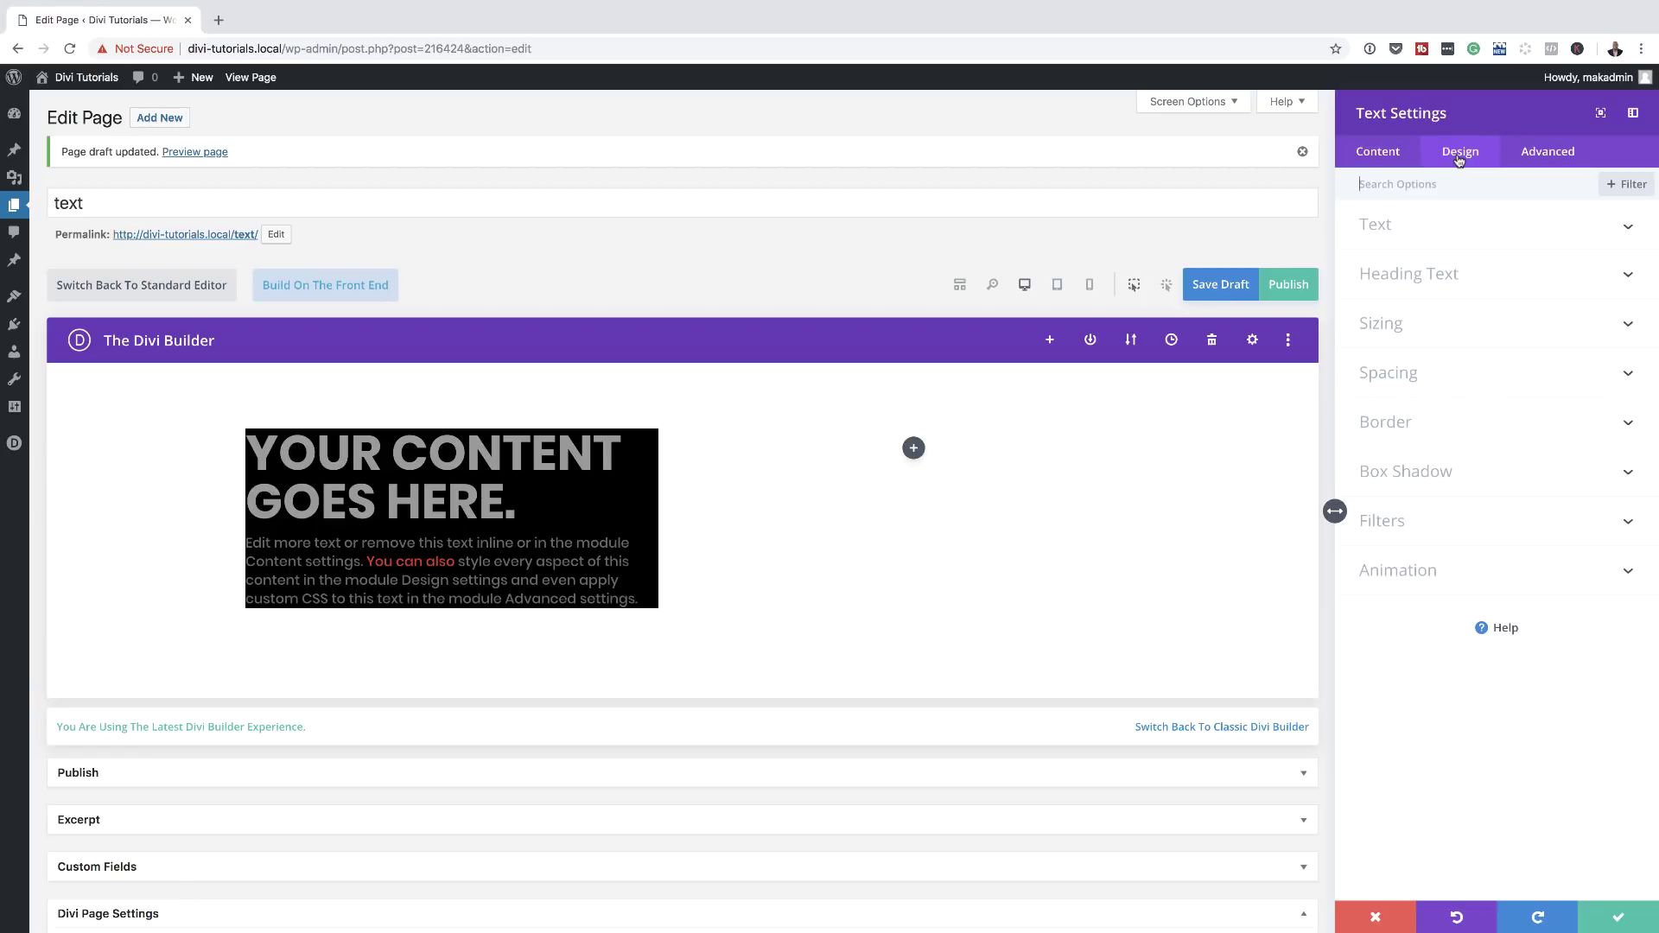
# Set linked padding to 34px top/bottom and 21px left/right, then save the module settings.
pyautogui.click(1447, 187)
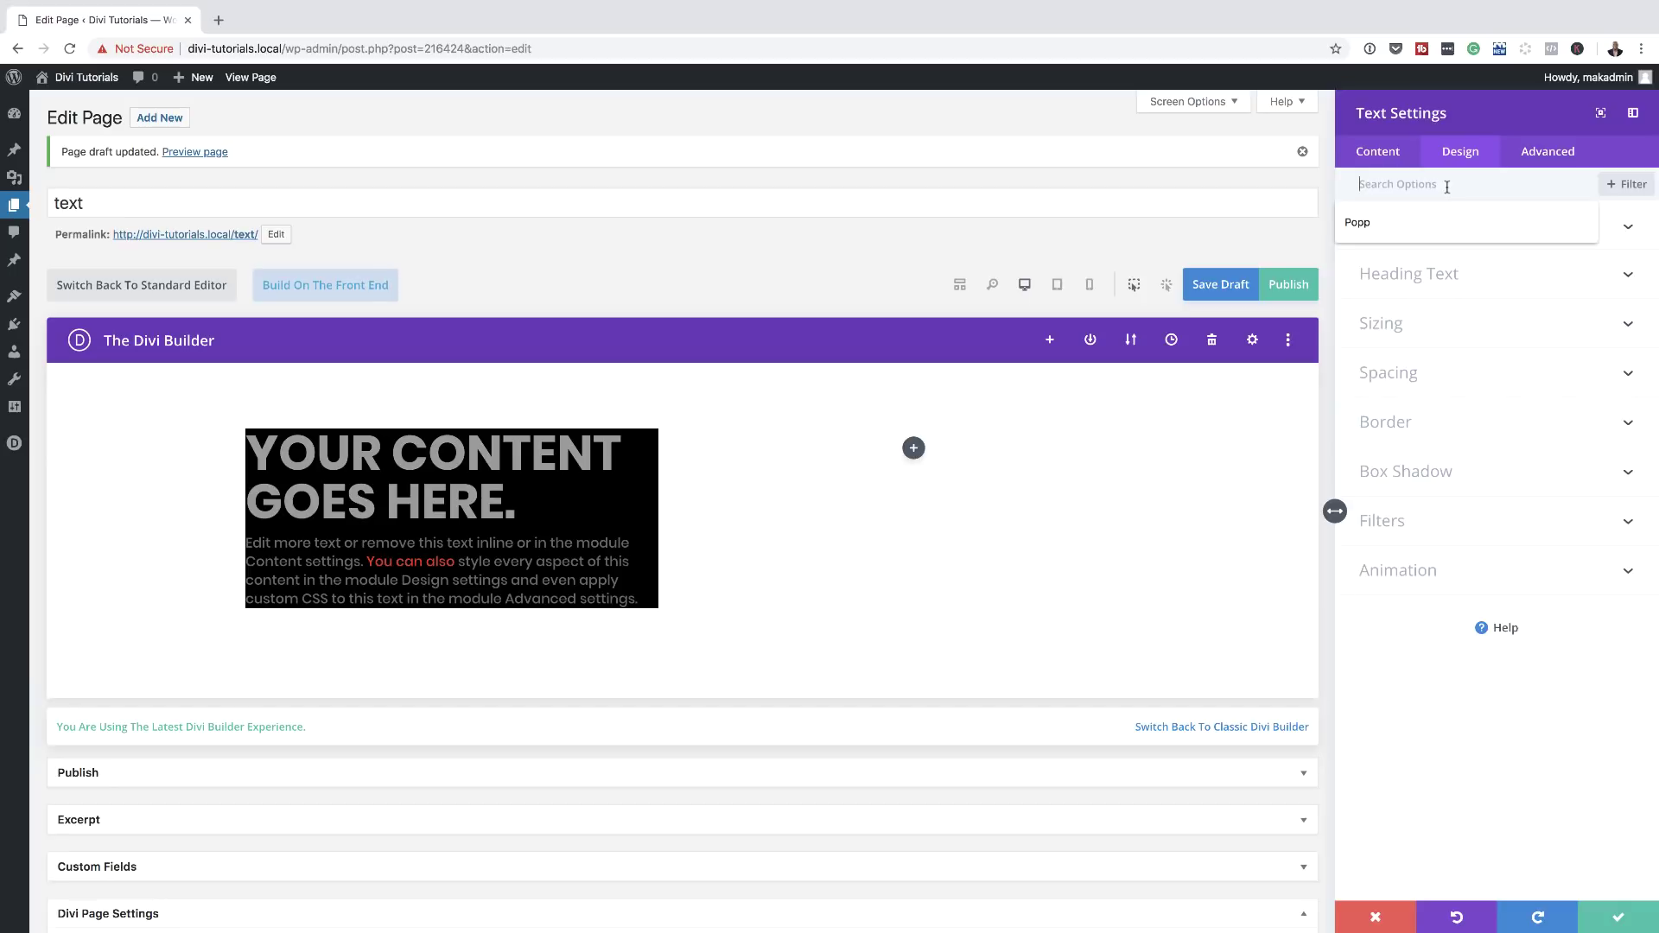
pyautogui.write('padd')
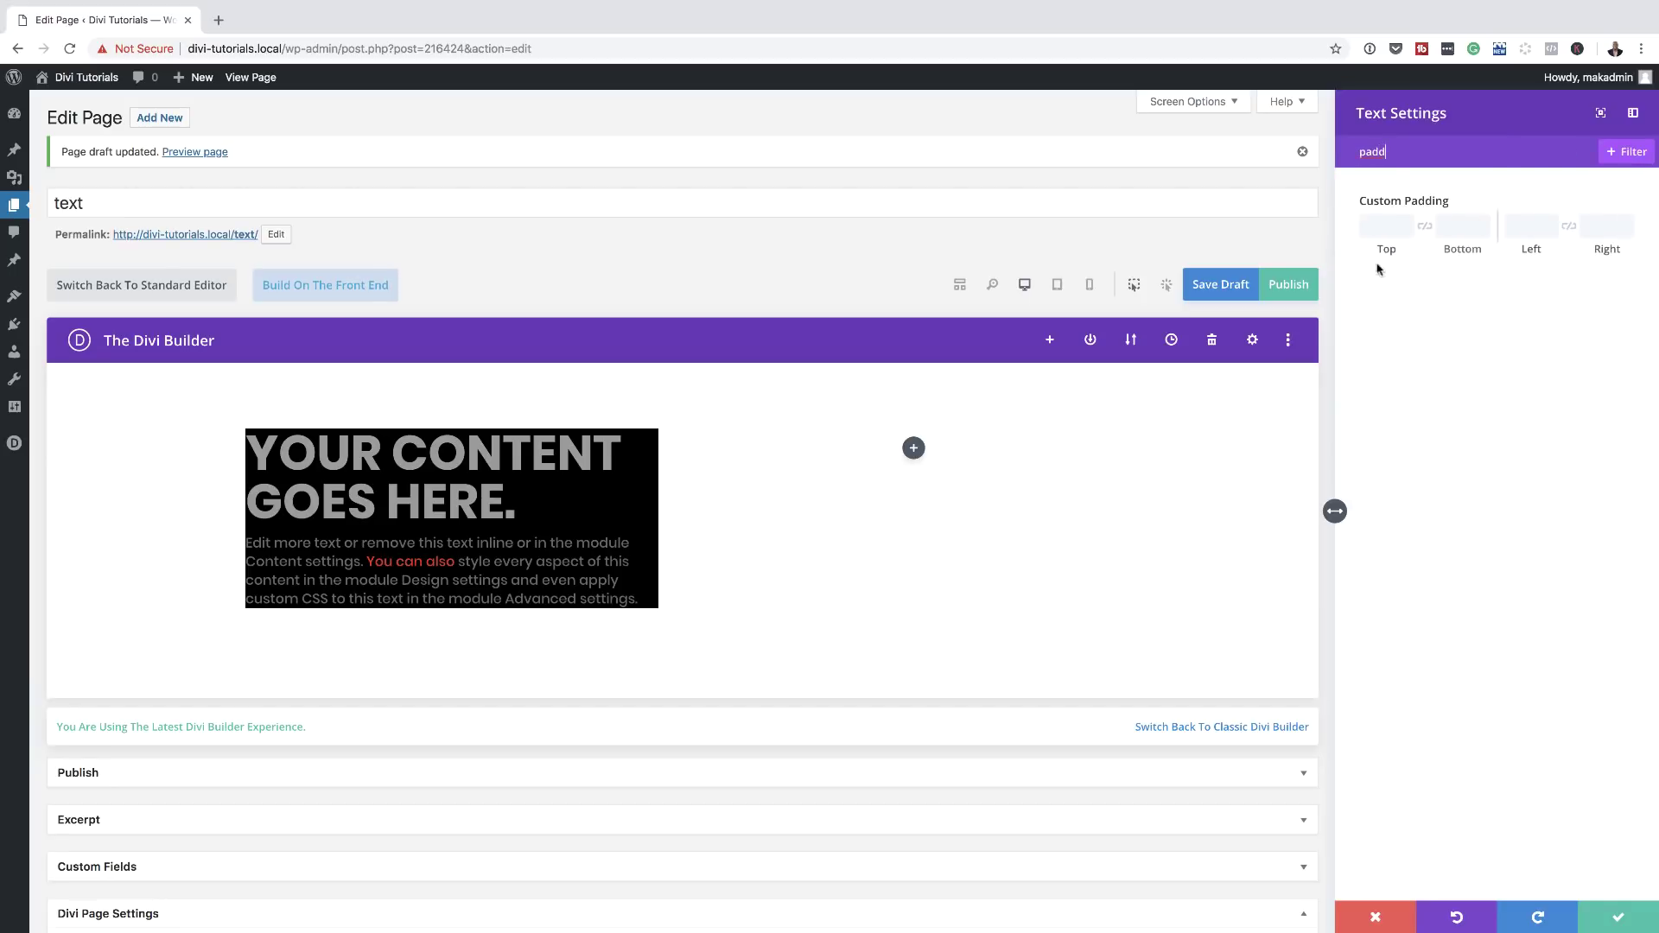
pyautogui.click(1426, 227)
pyautogui.click(1571, 229)
pyautogui.moveTo(1384, 251); pyautogui.dragTo(1411, 252)
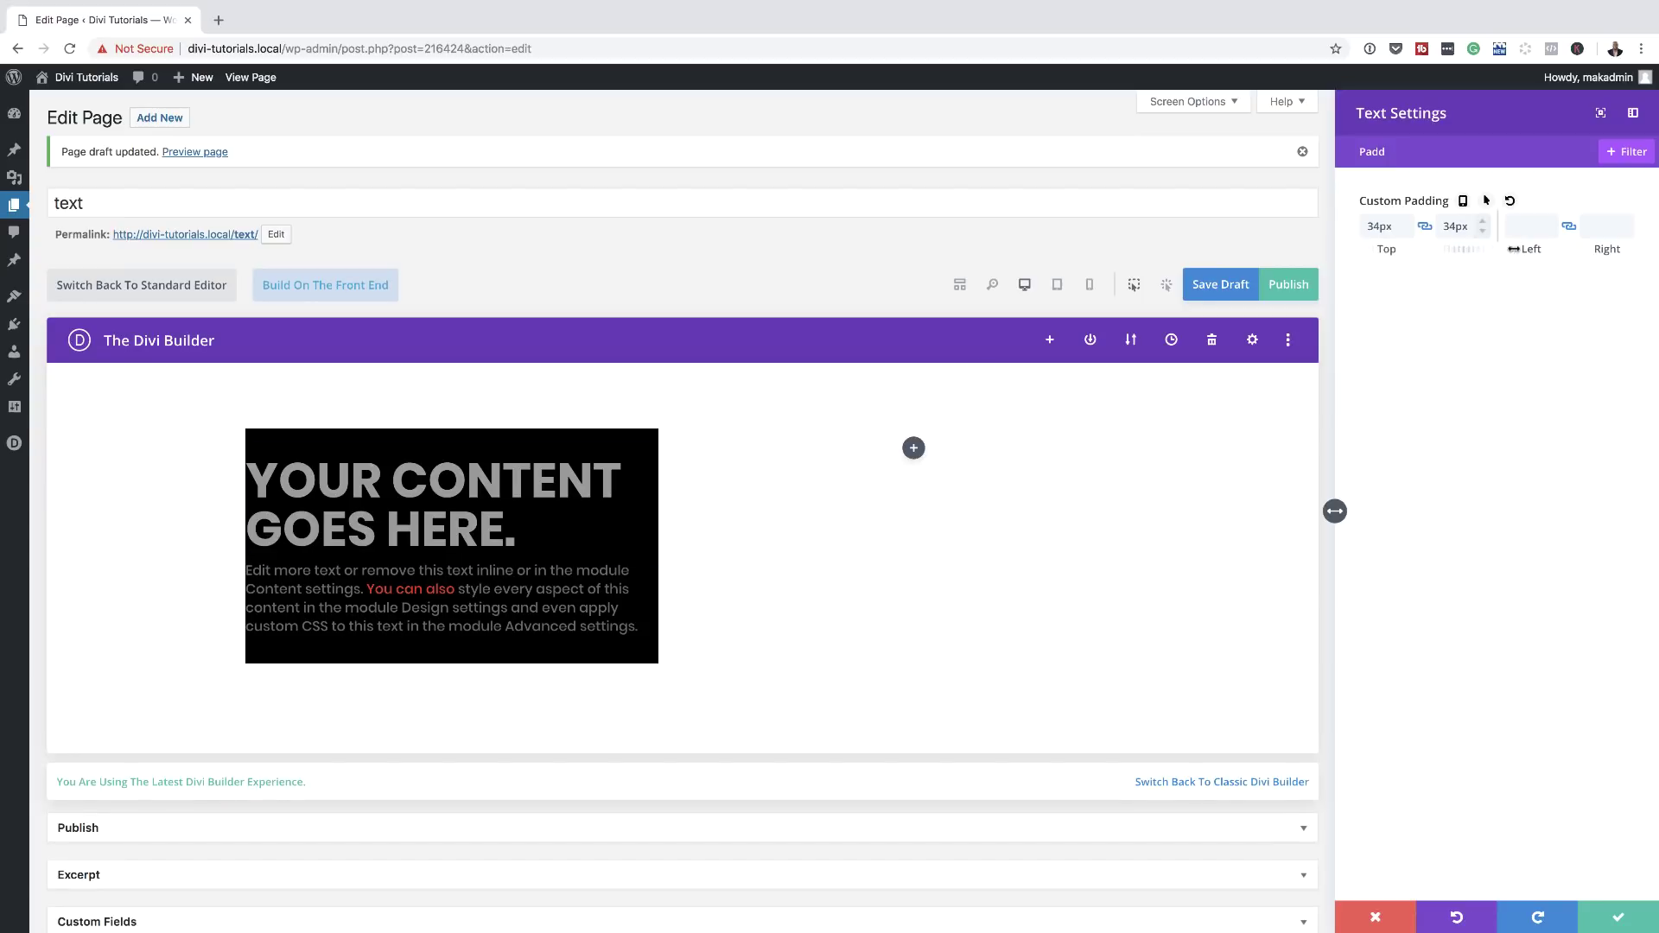
pyautogui.moveTo(1532, 250); pyautogui.dragTo(1551, 254)
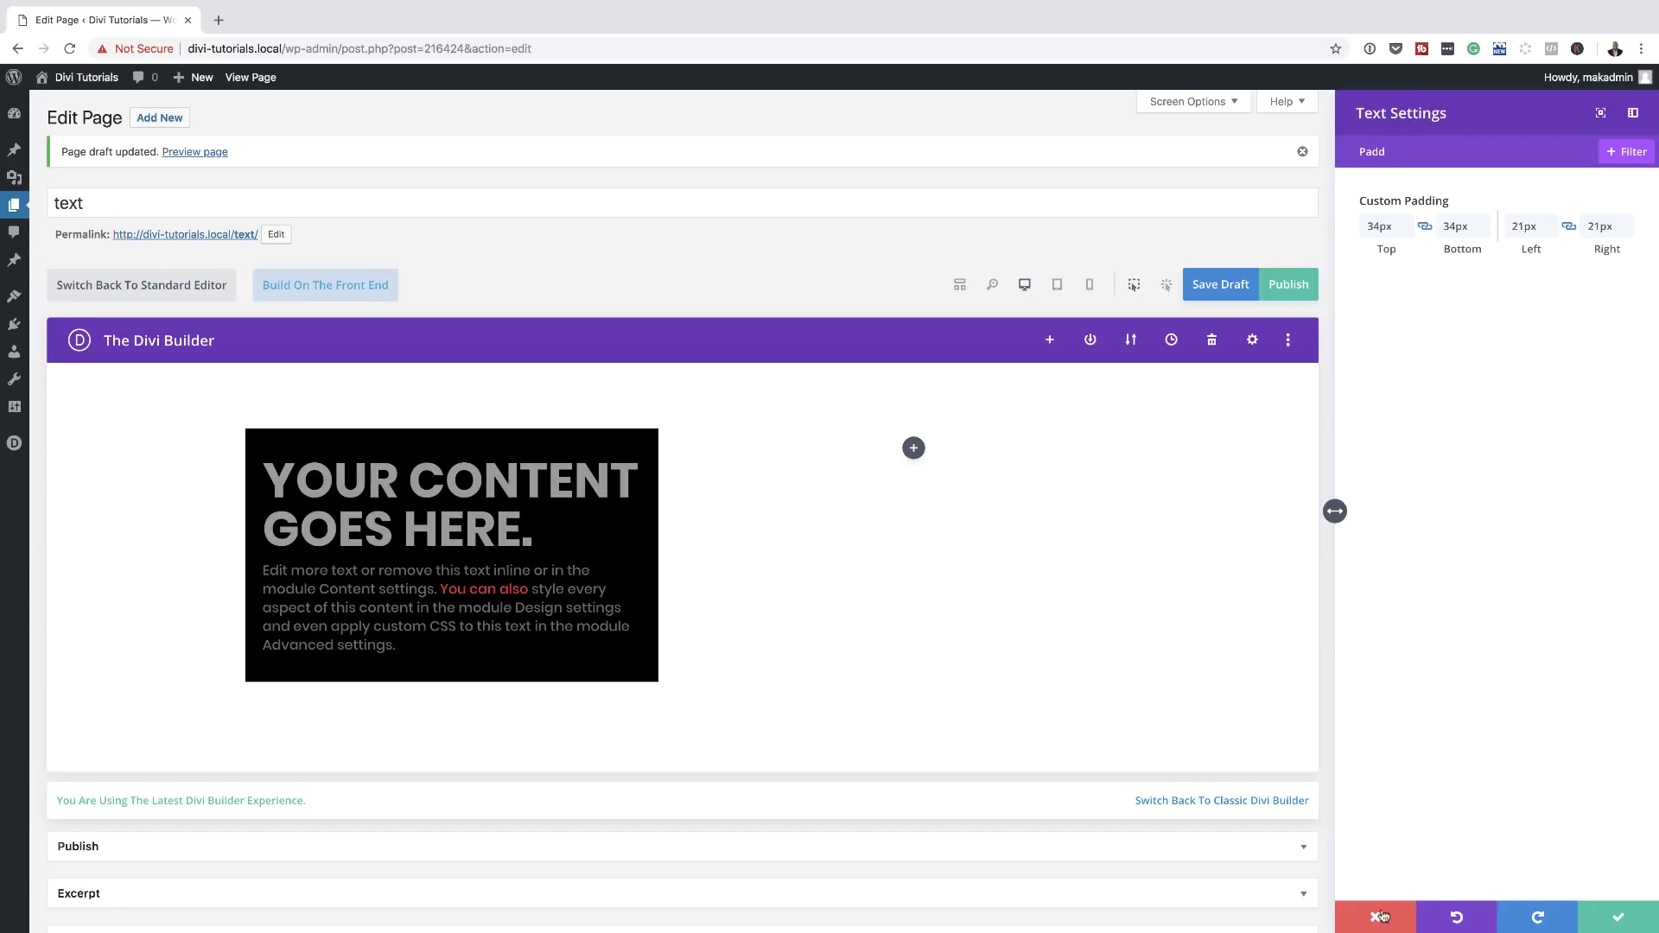
pyautogui.click(1602, 913)
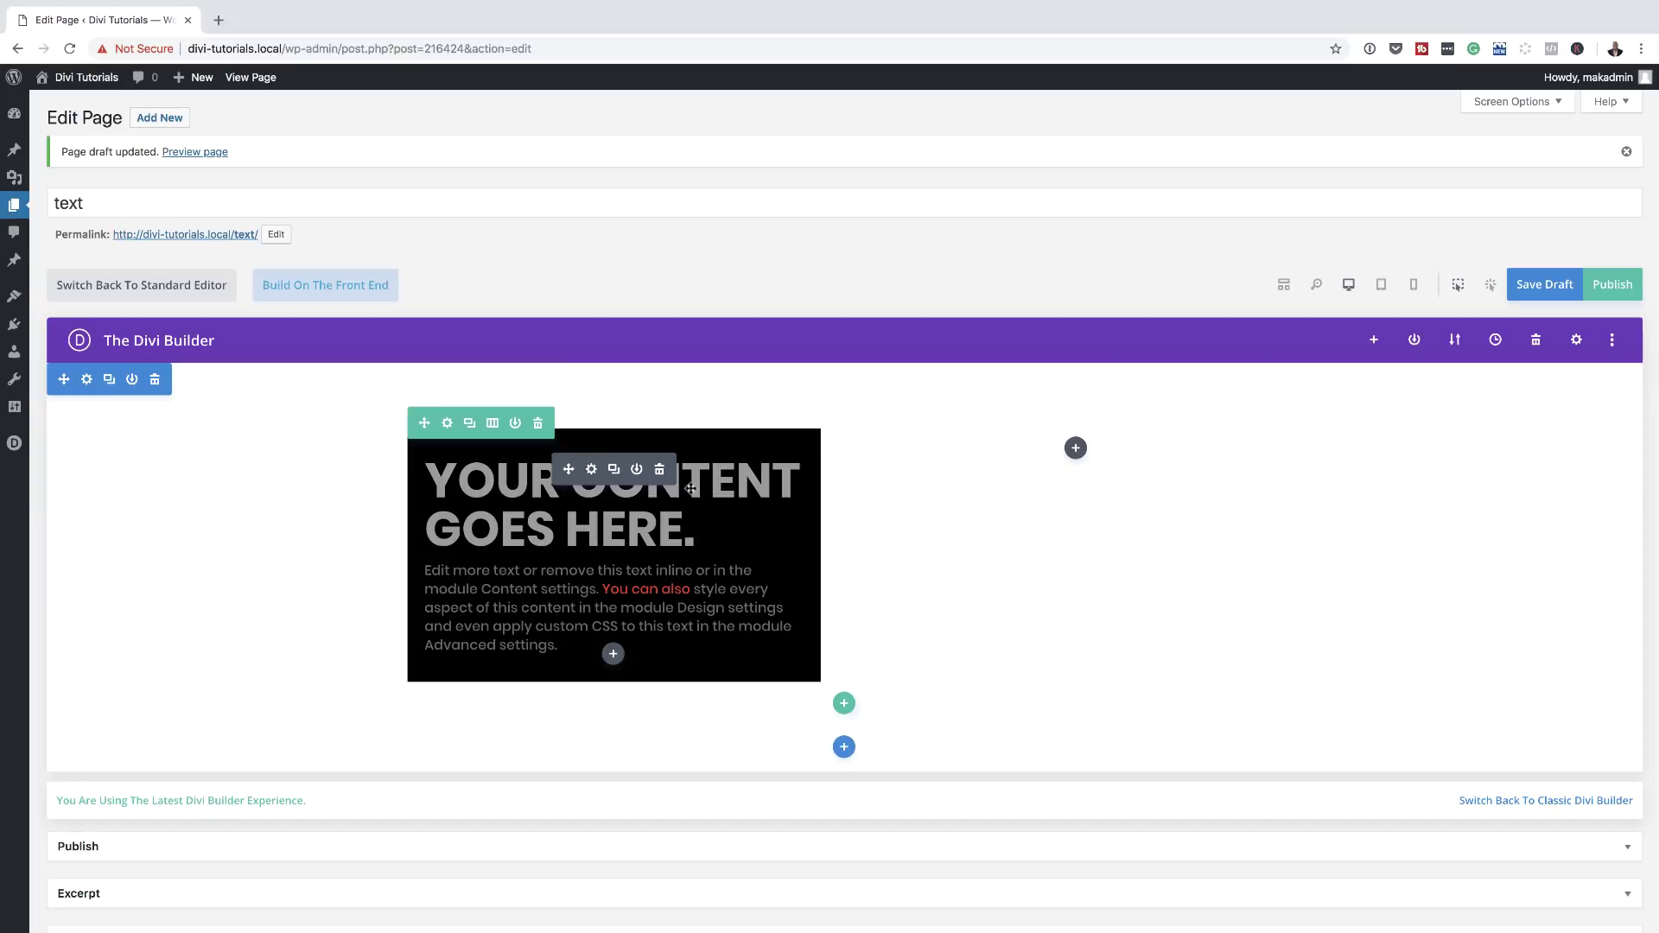
# Duplicate the black text module, move the copy to the right column, and reopen the left module's settings.
pyautogui.click(614, 471)
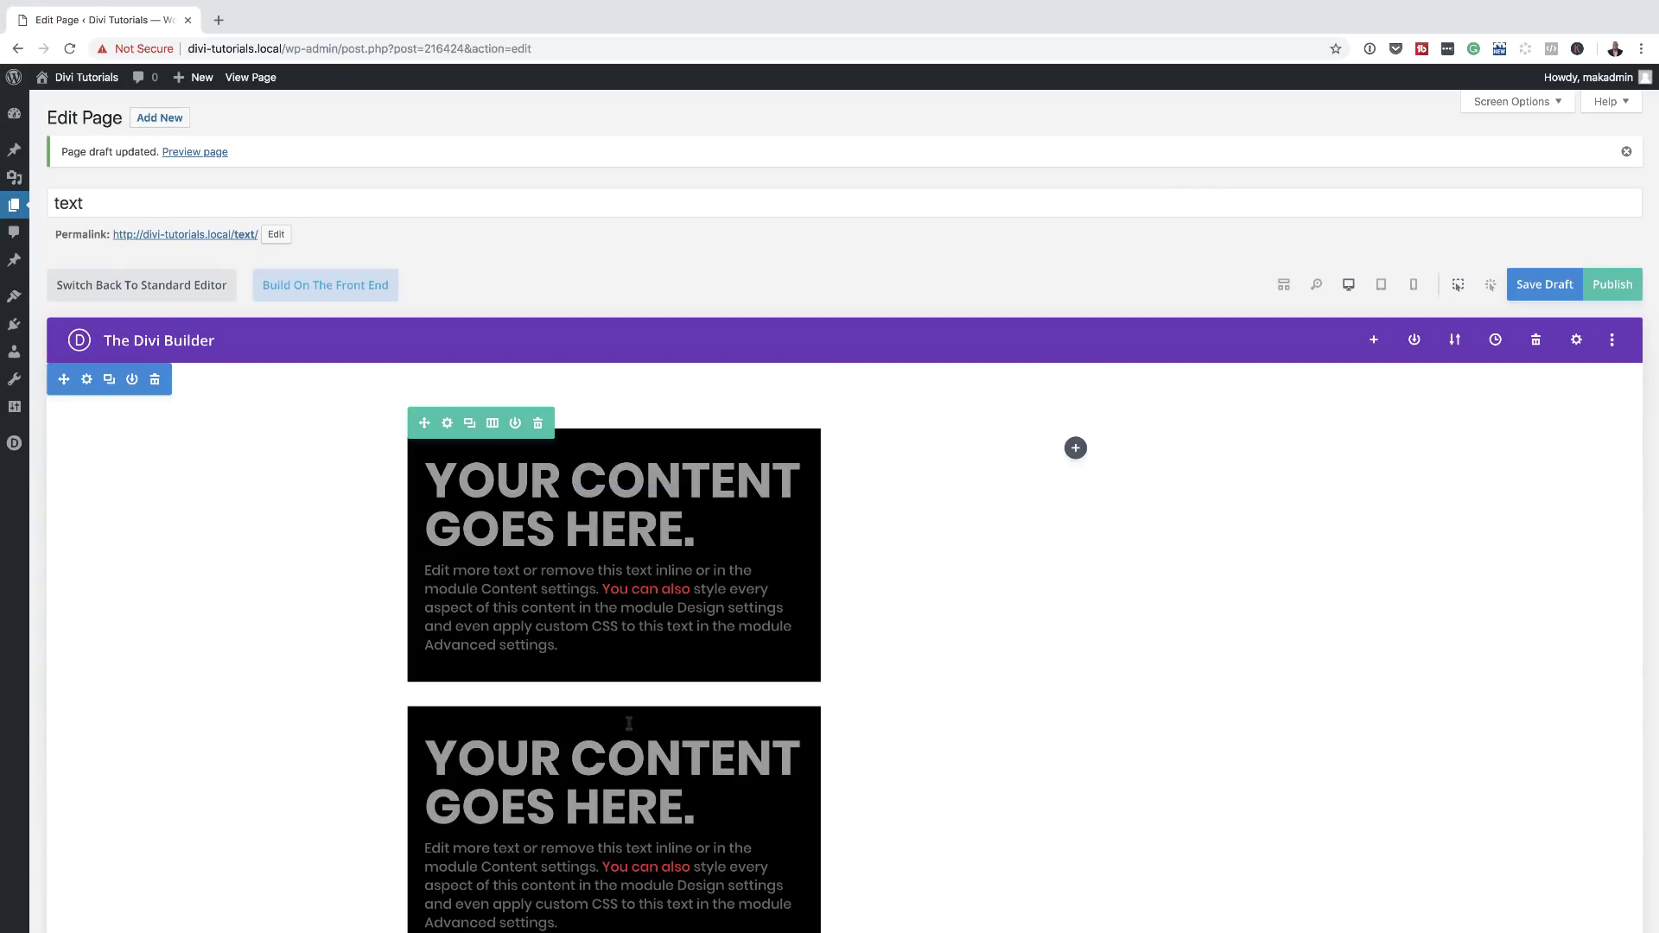
pyautogui.moveTo(568, 746); pyautogui.dragTo(1094, 453)
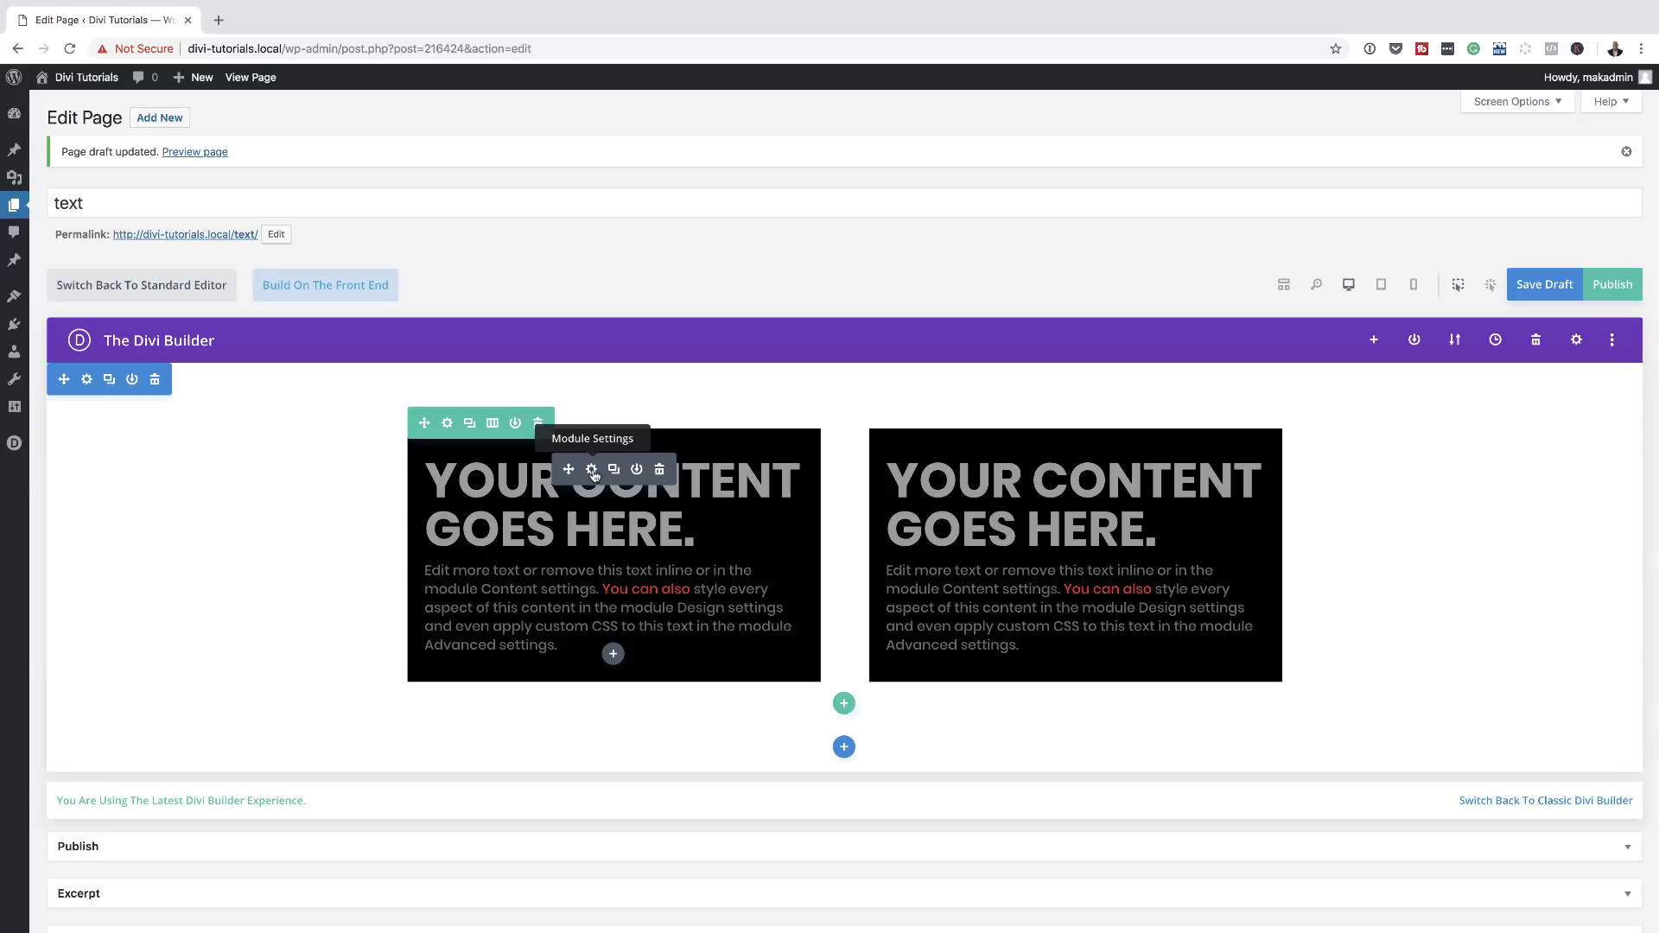
pyautogui.click(592, 471)
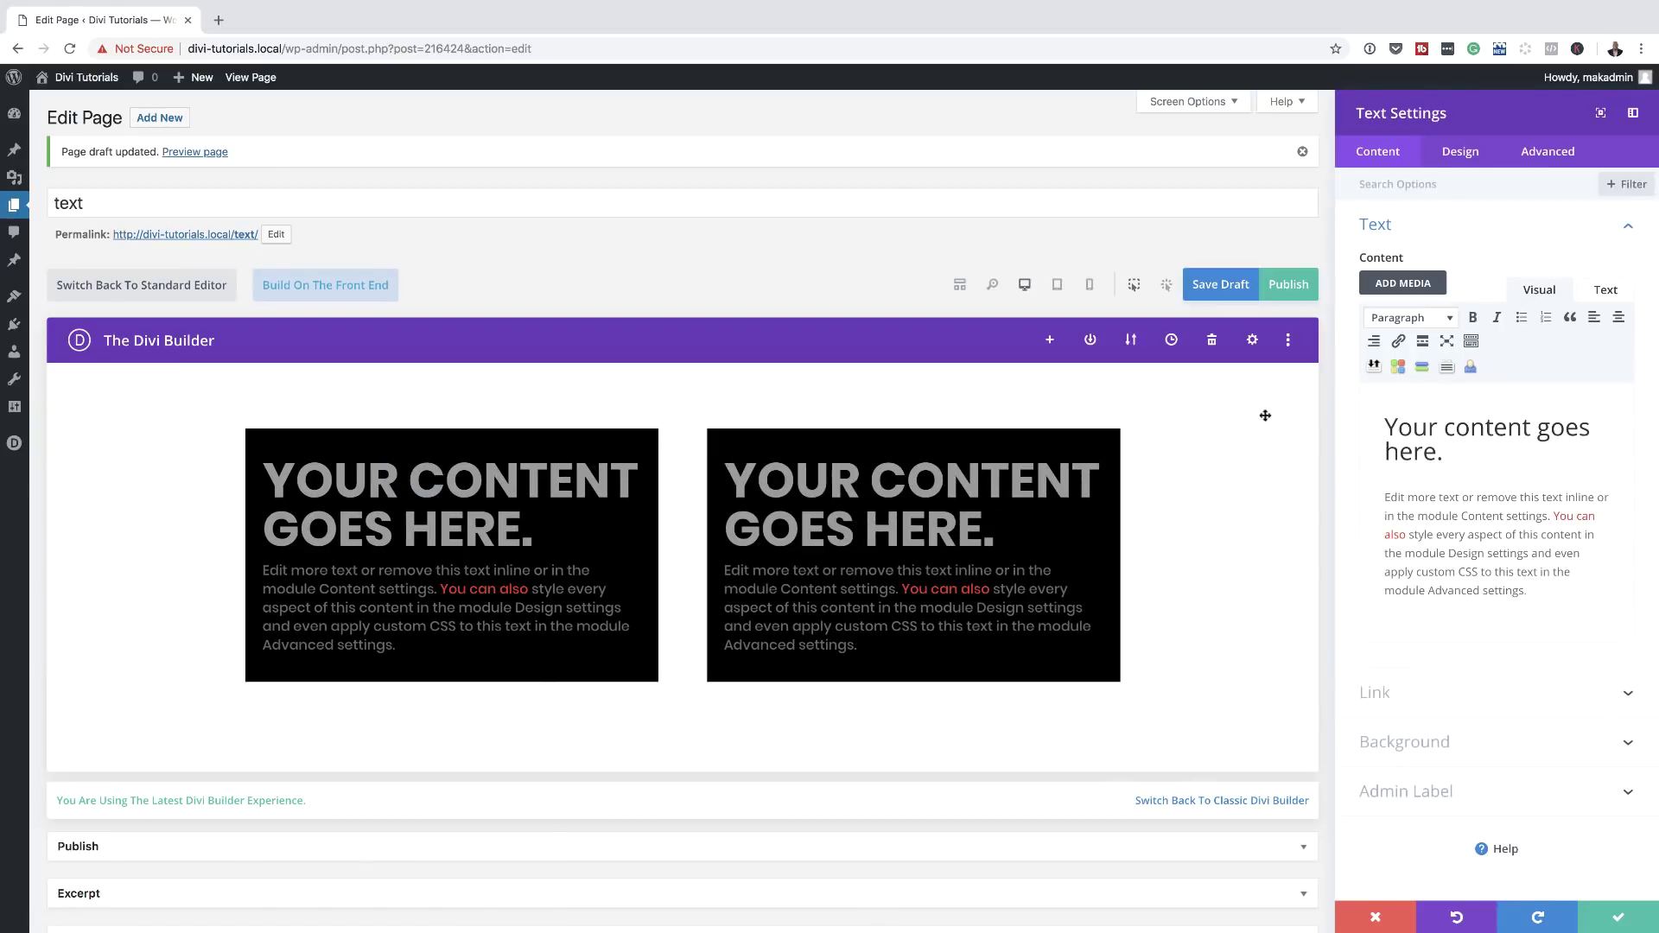
# Replace the left module's black background colour with the coffee-item-2.png background image.
pyautogui.click(1439, 742)
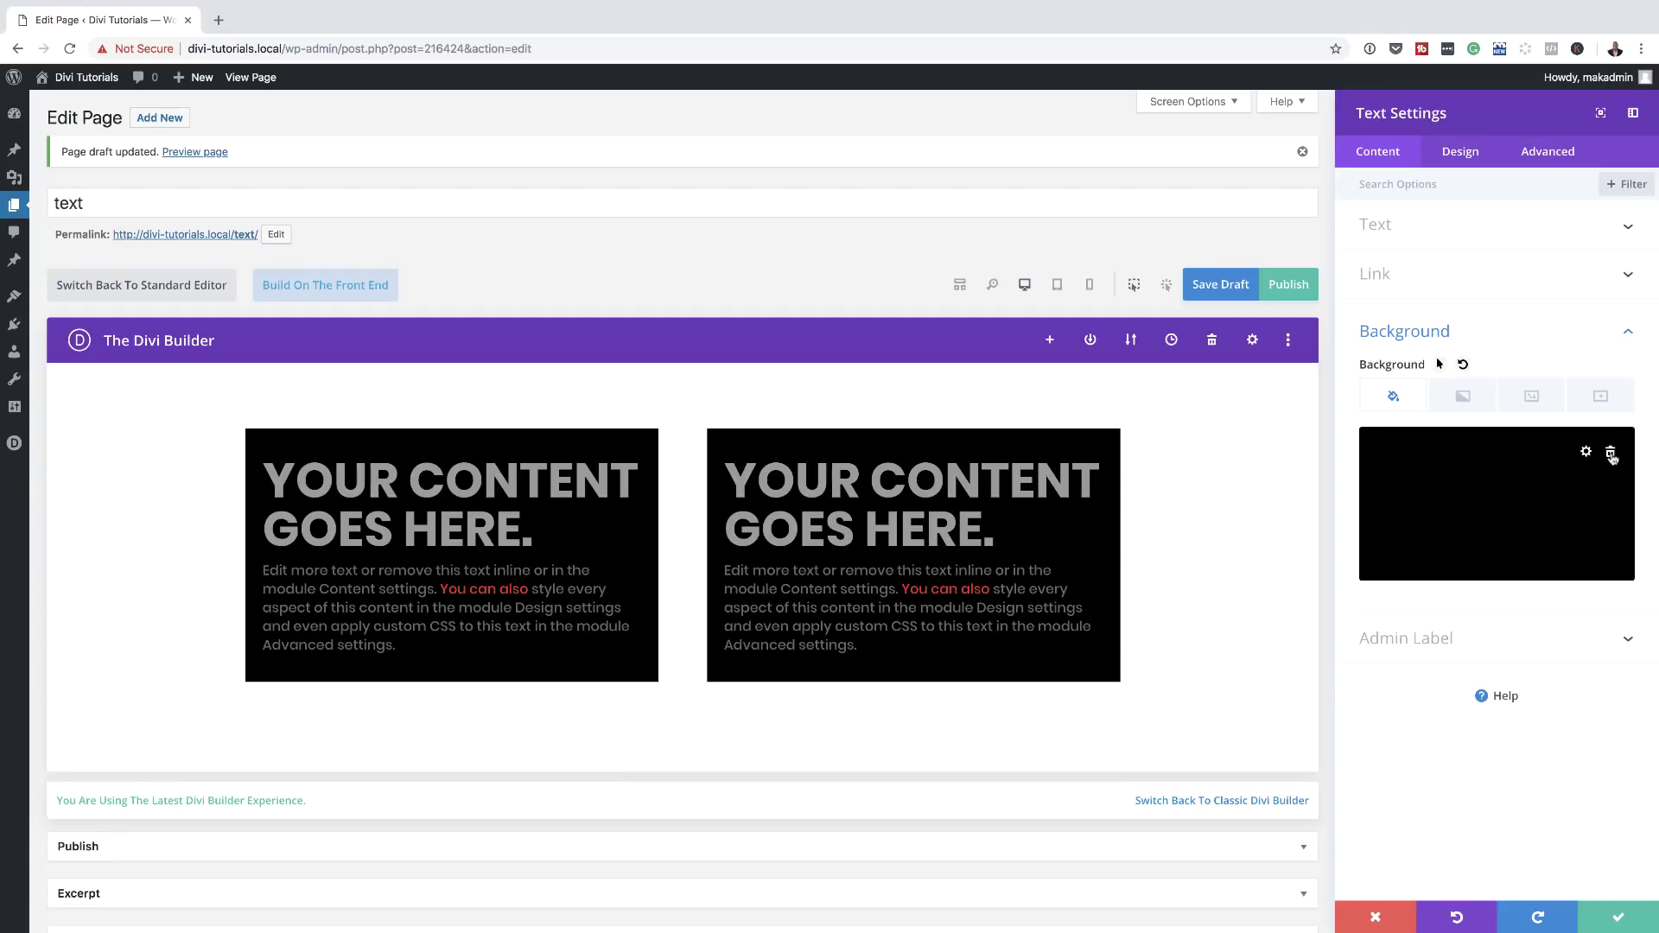
pyautogui.click(1611, 454)
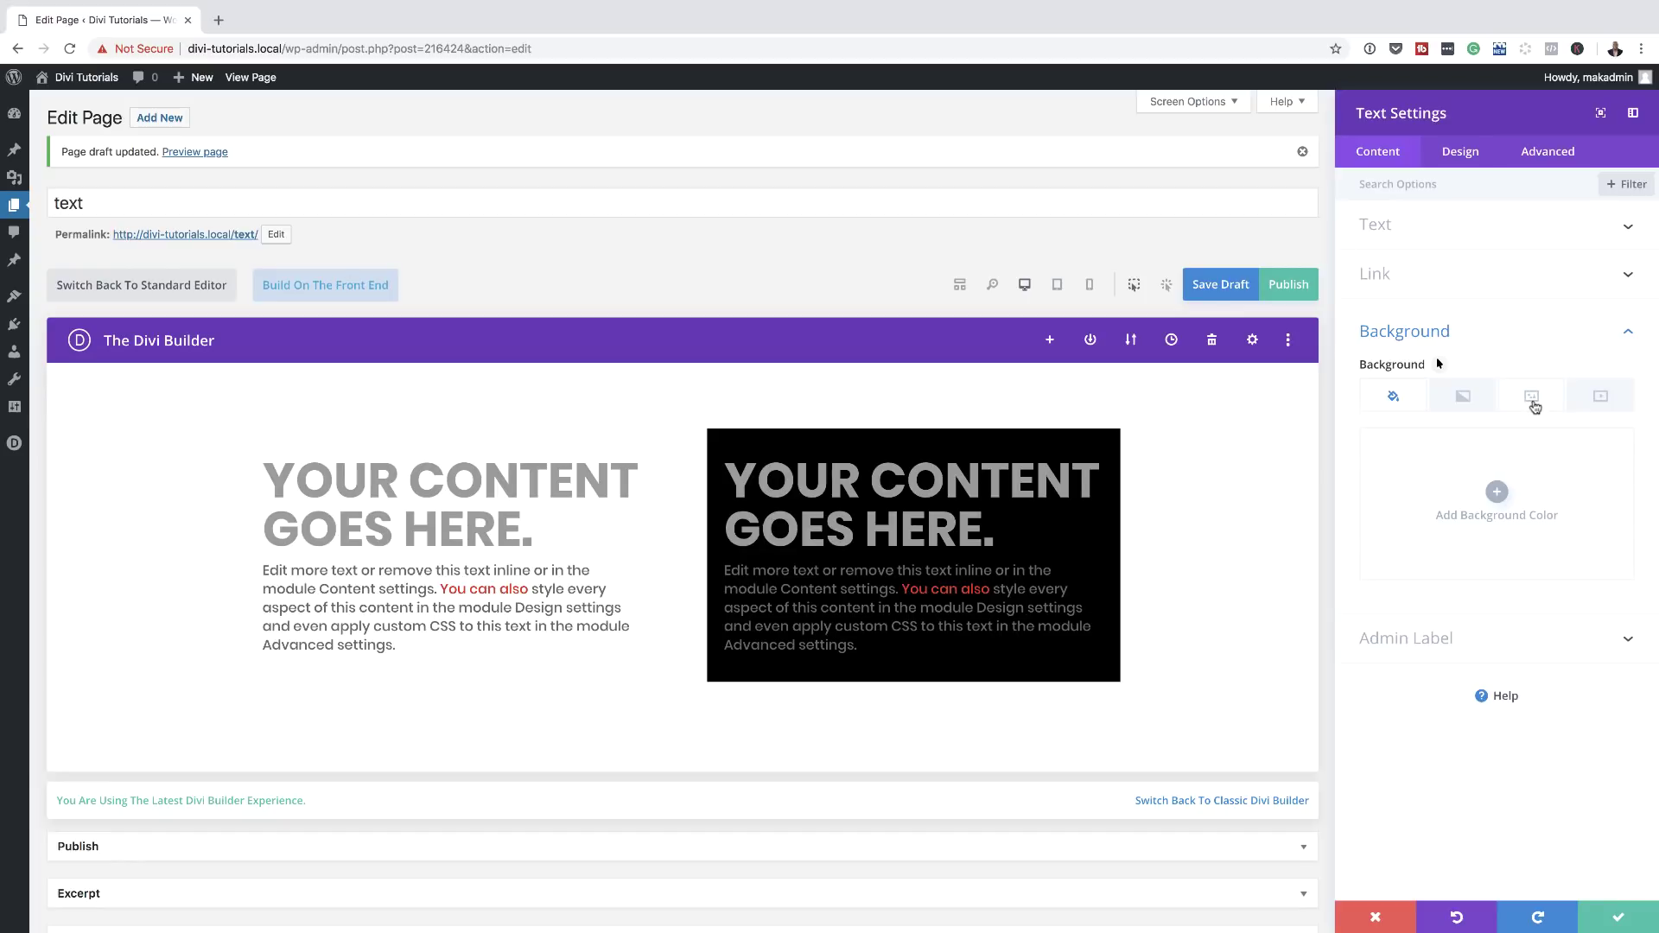
pyautogui.click(1535, 406)
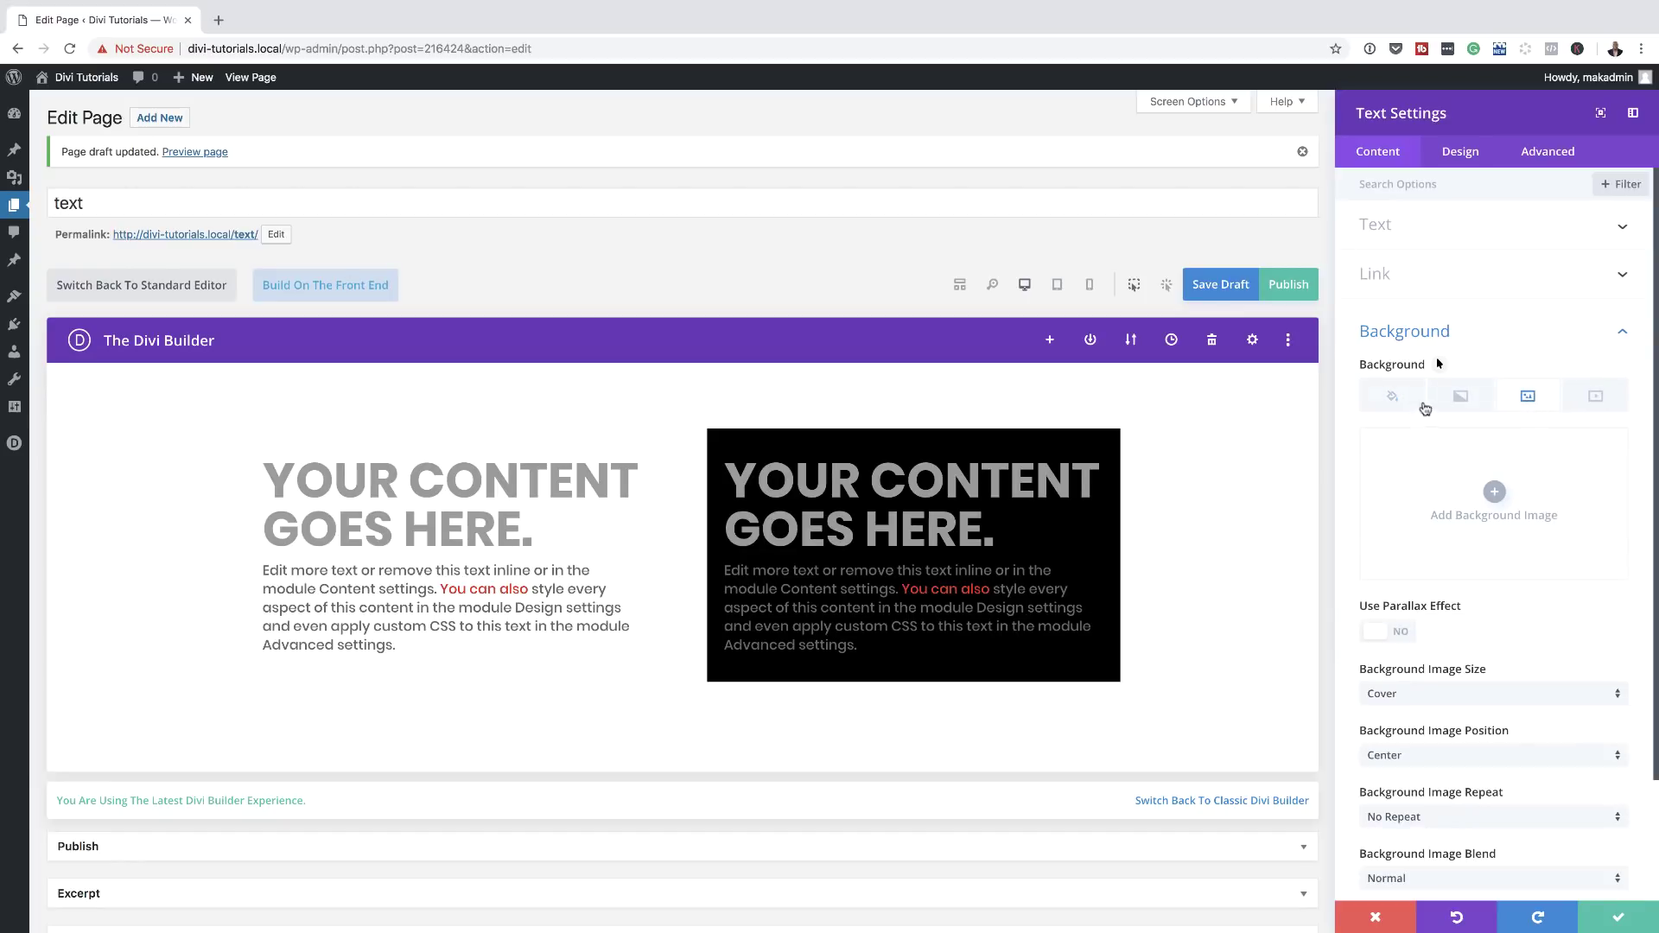
pyautogui.click(1494, 492)
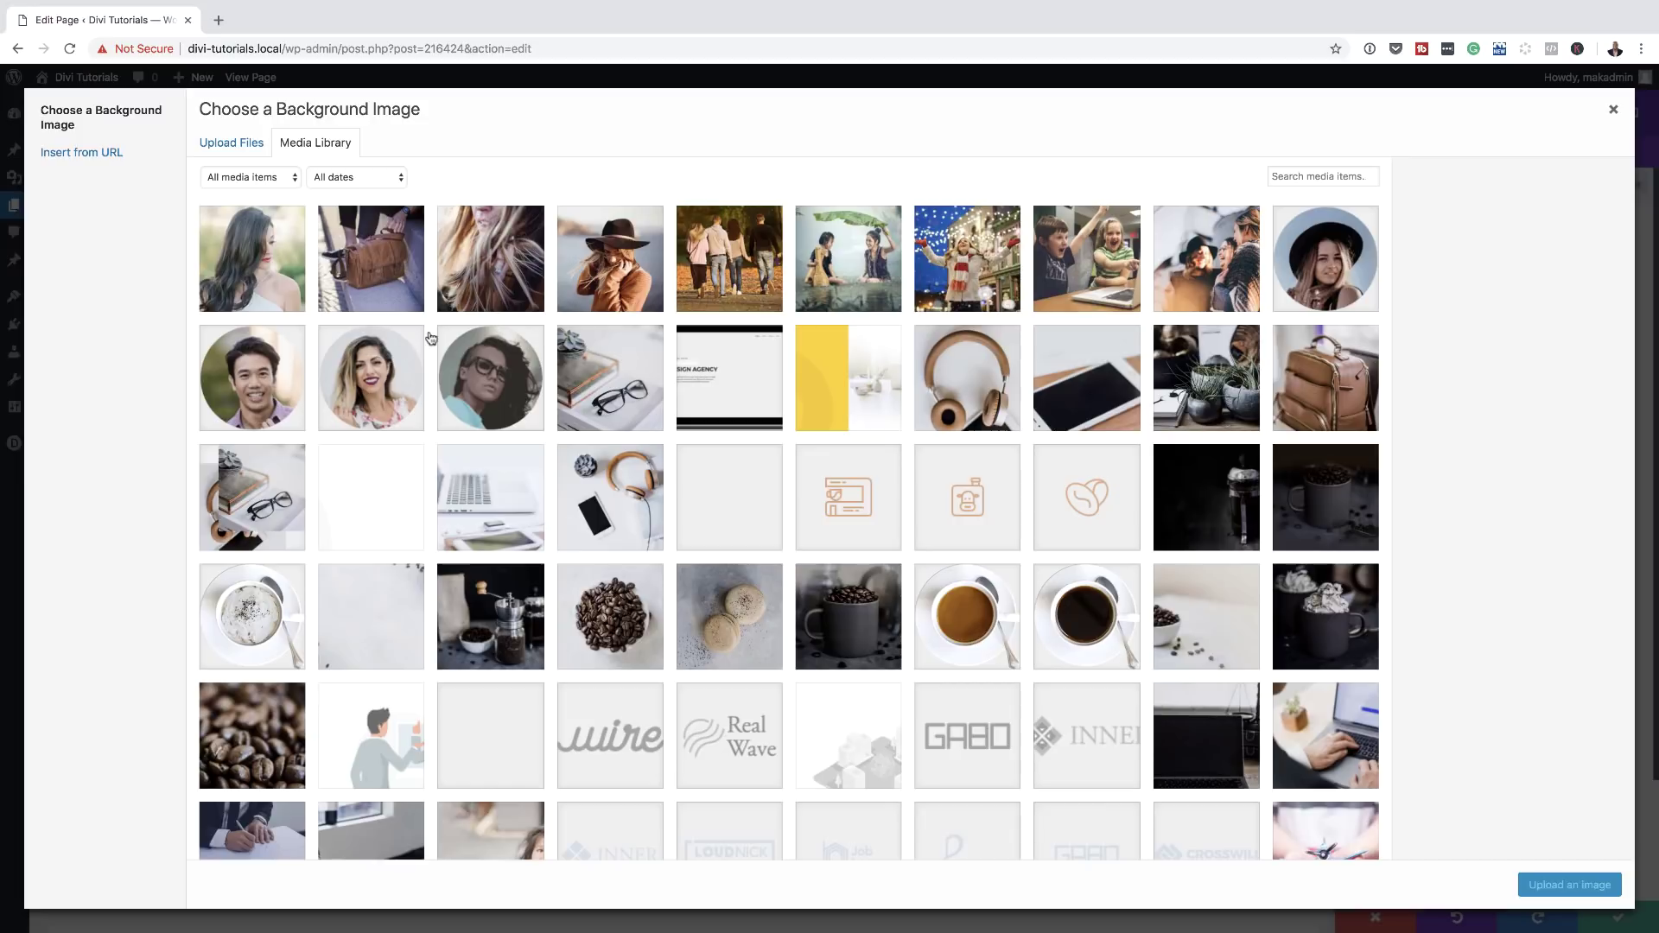
pyautogui.click(398, 286)
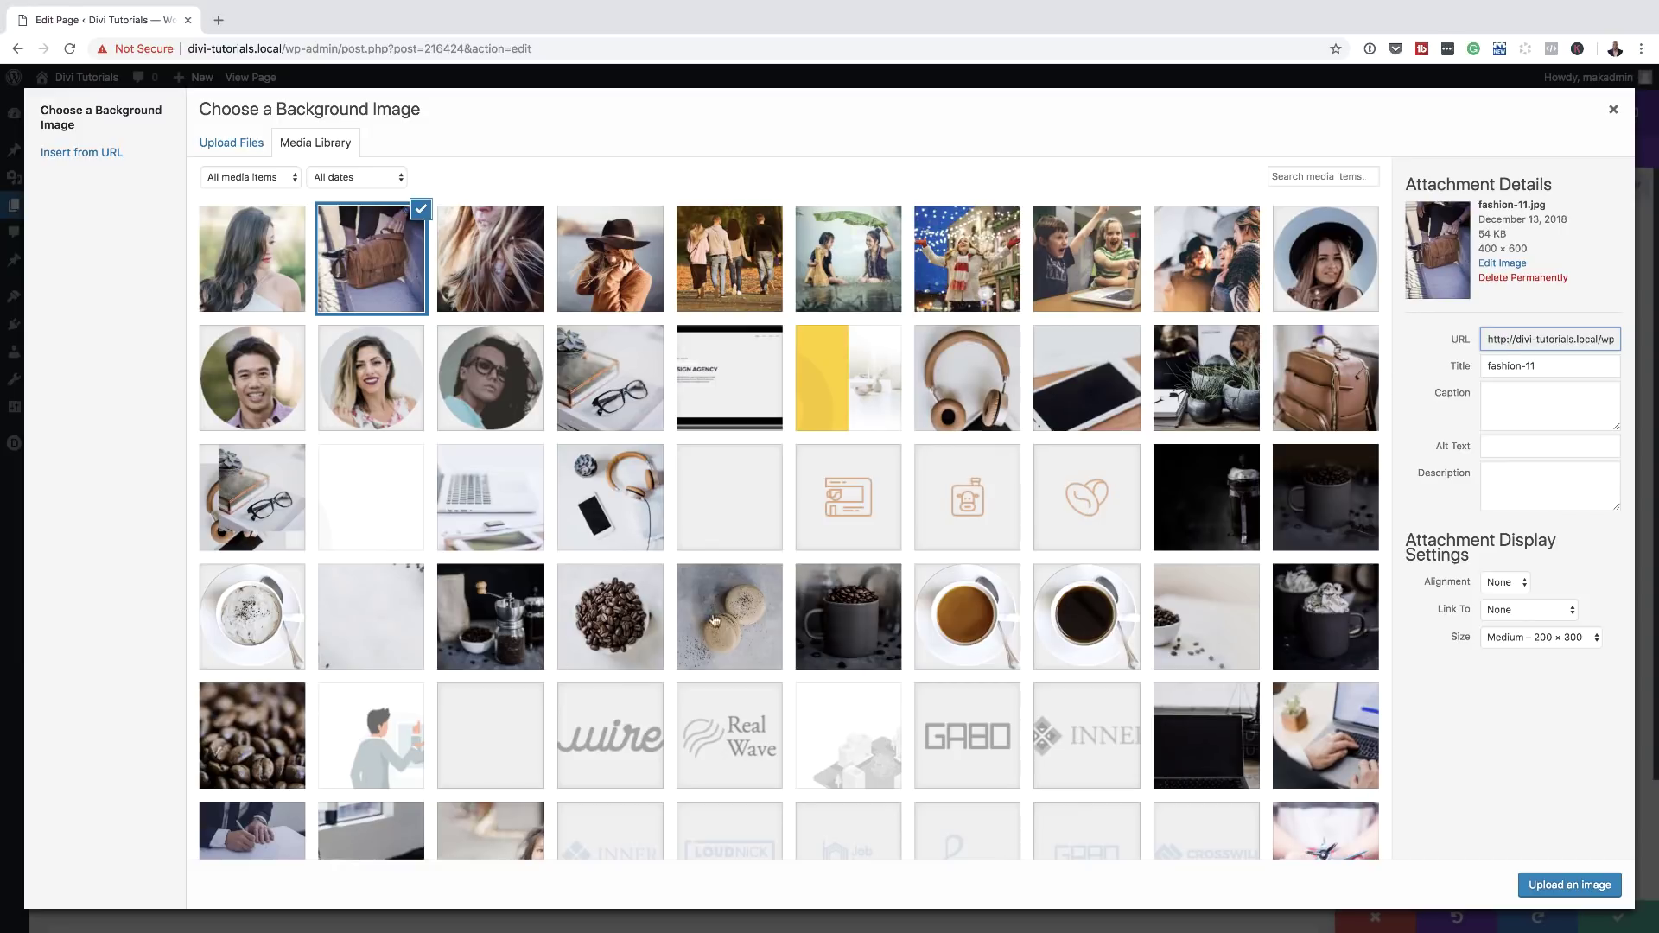
pyautogui.scroll(-4, 620, 637)
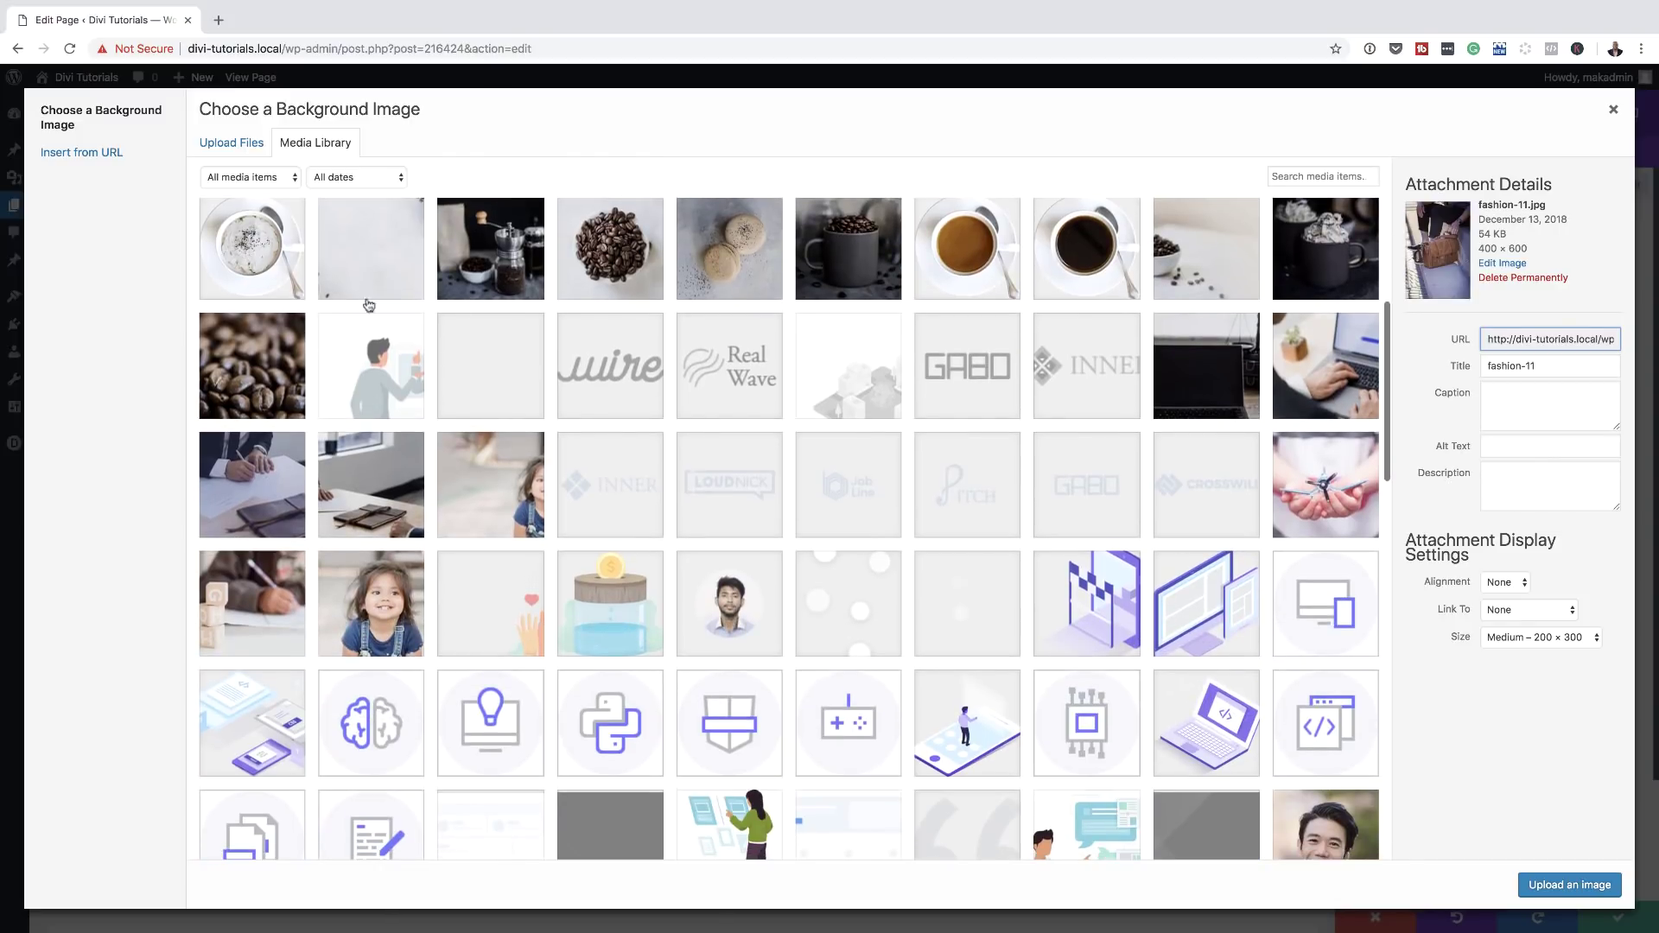
pyautogui.click(251, 248)
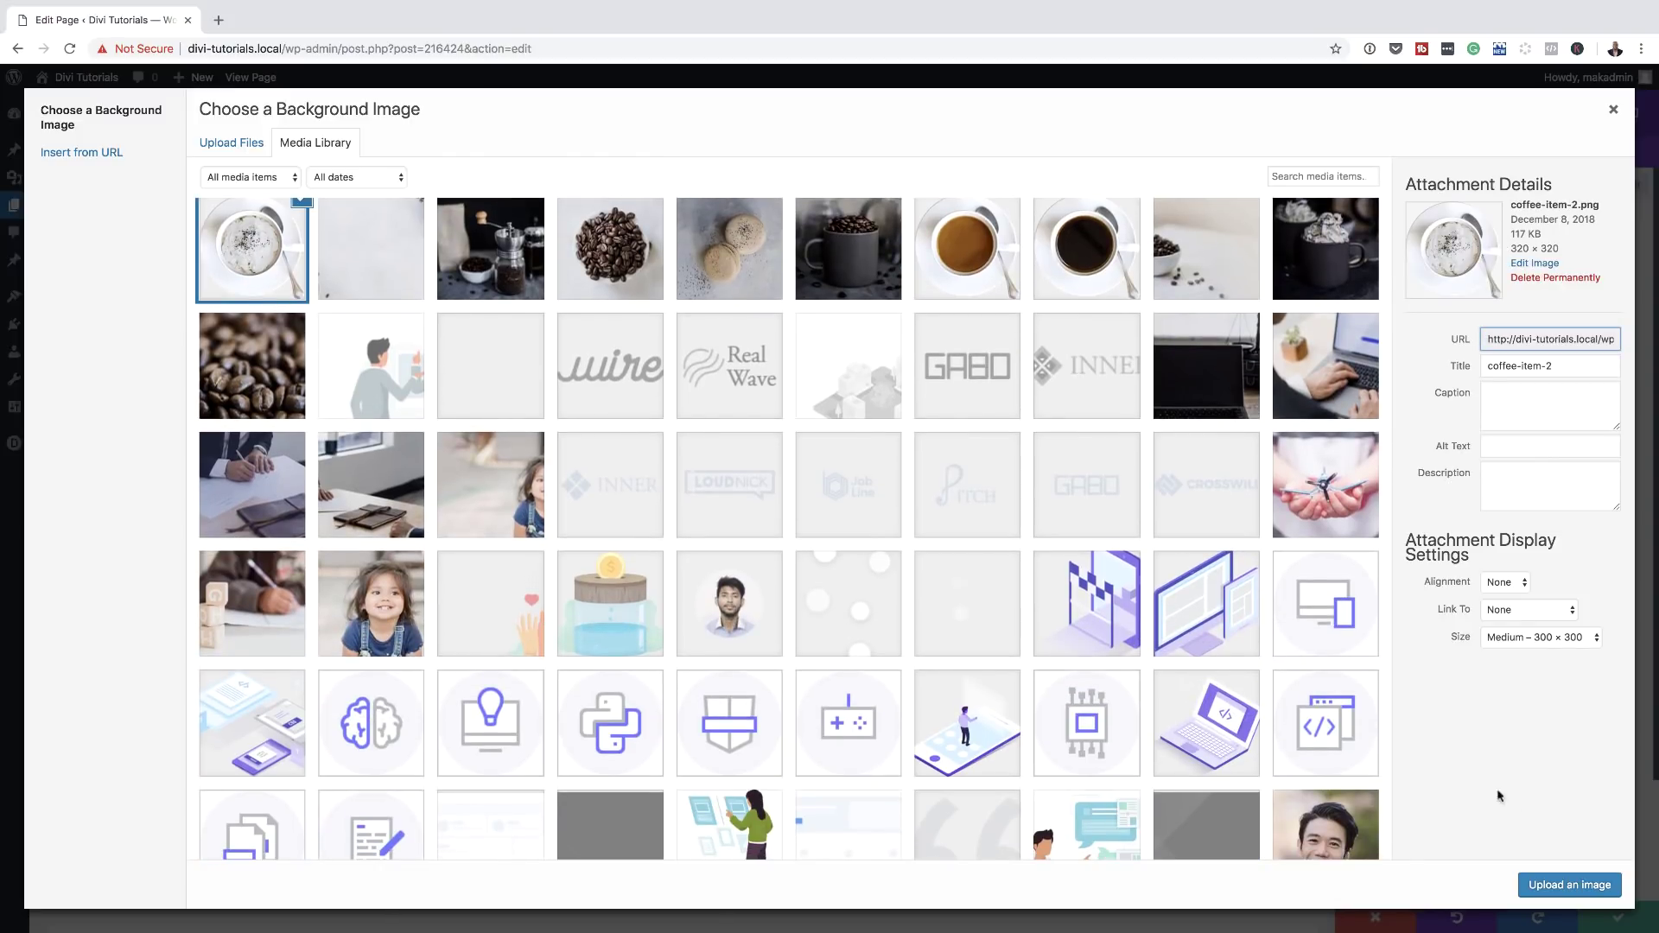
pyautogui.click(1580, 886)
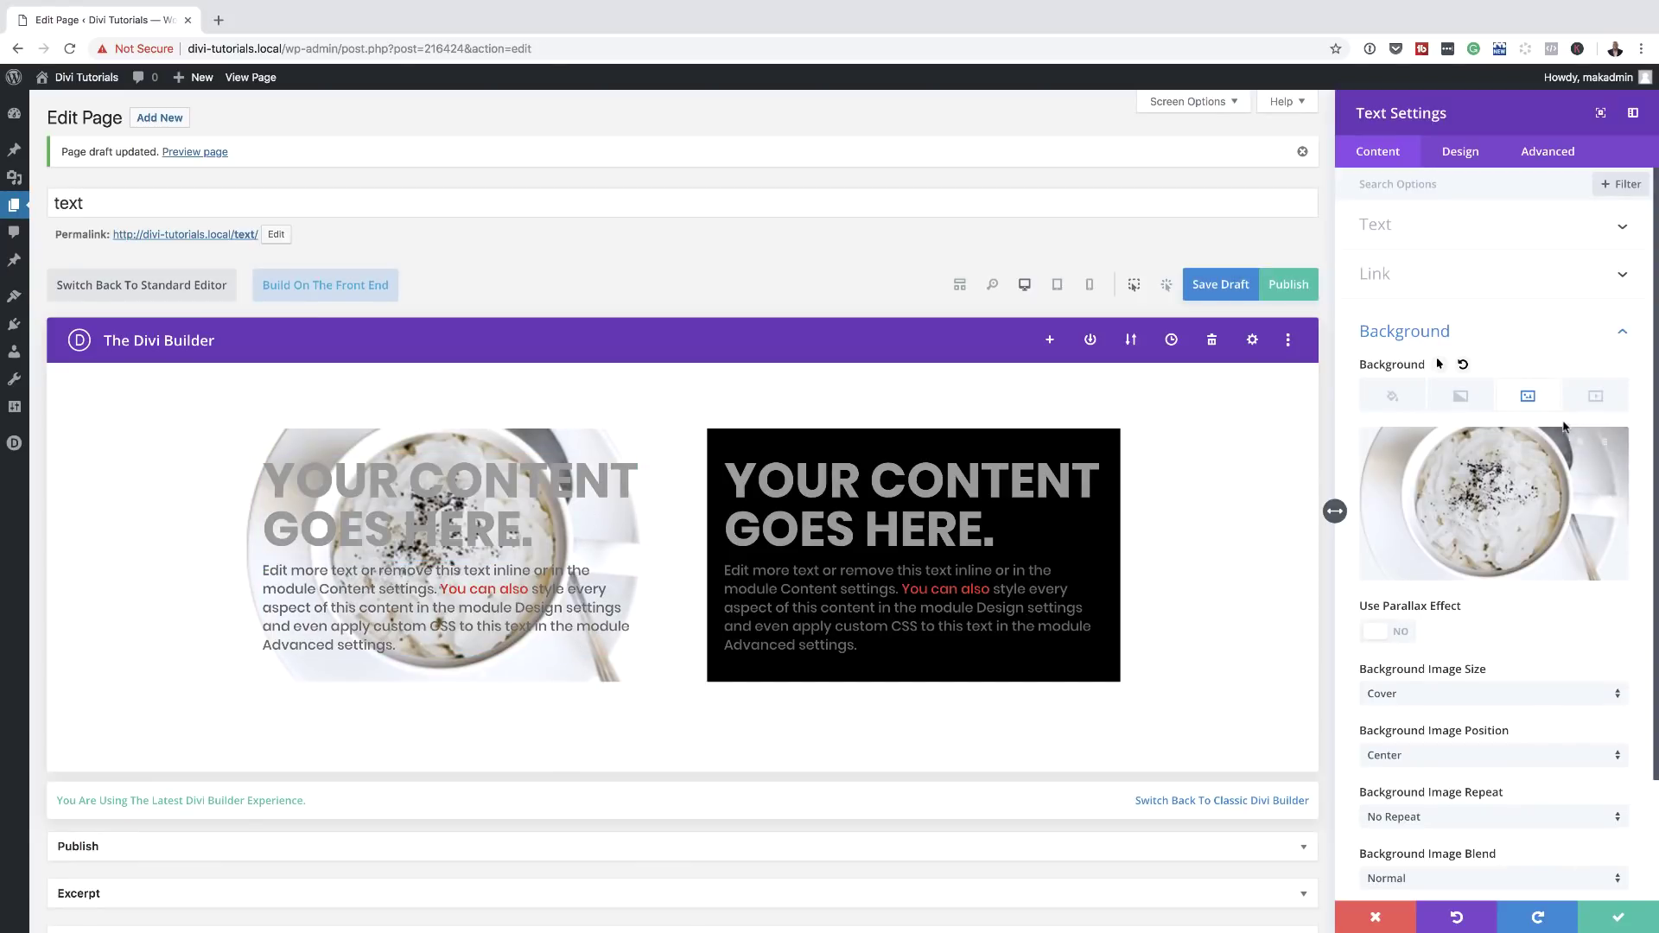
# Add a default background gradient and place it above the coffee background image.
pyautogui.click(1474, 408)
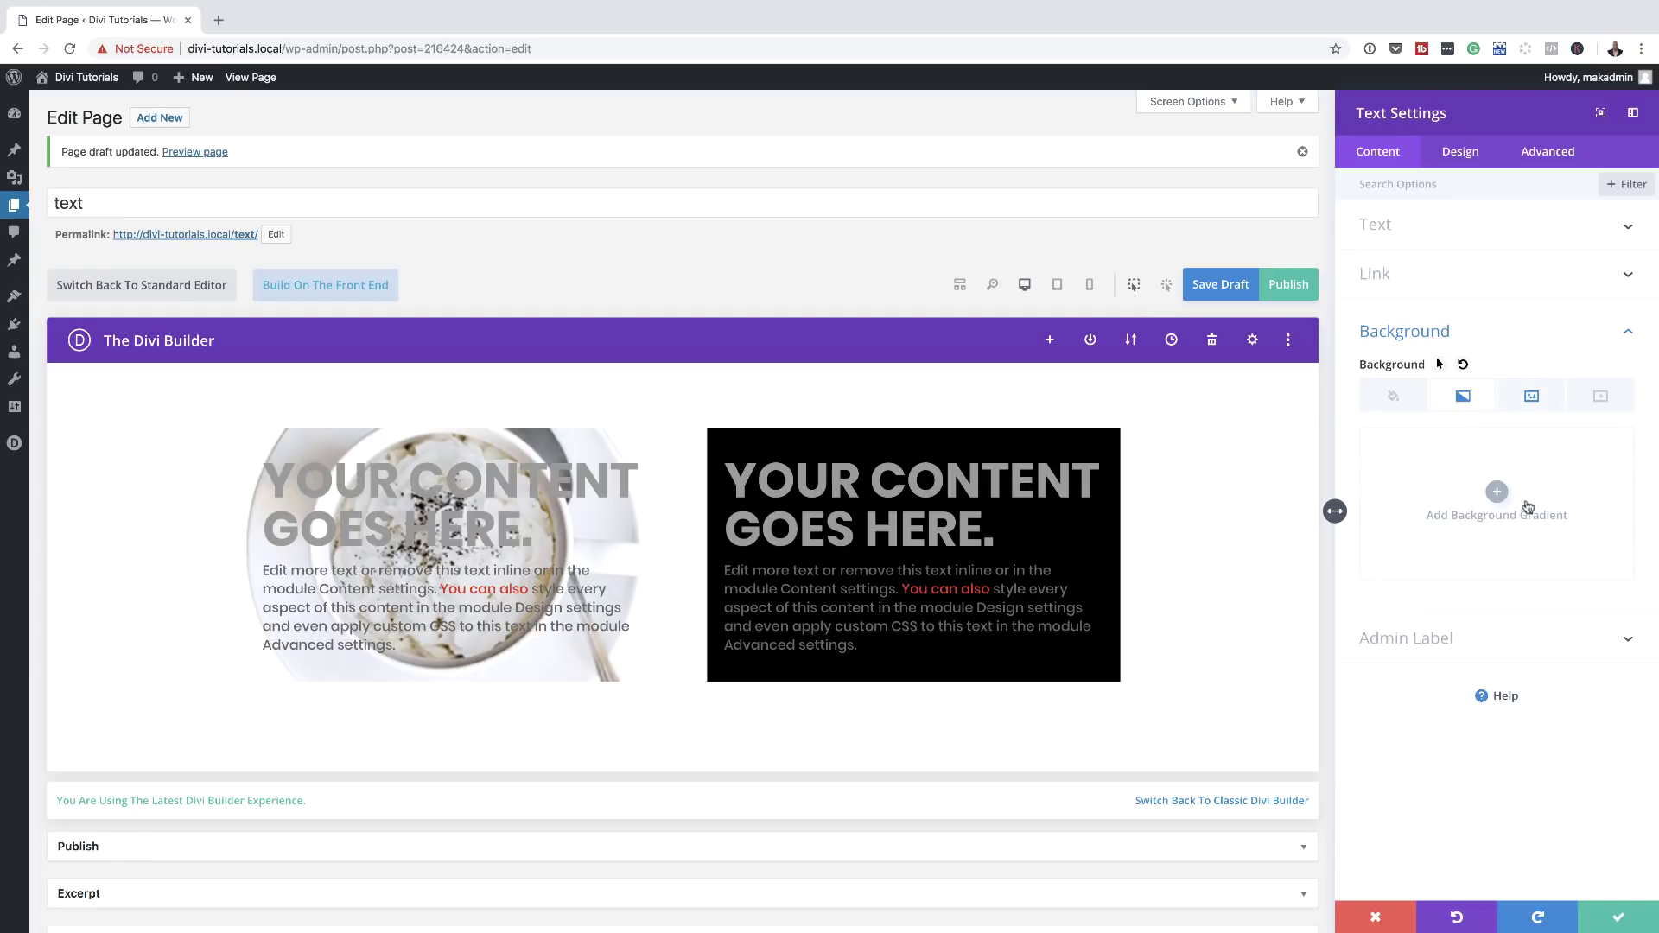
pyautogui.click(1498, 493)
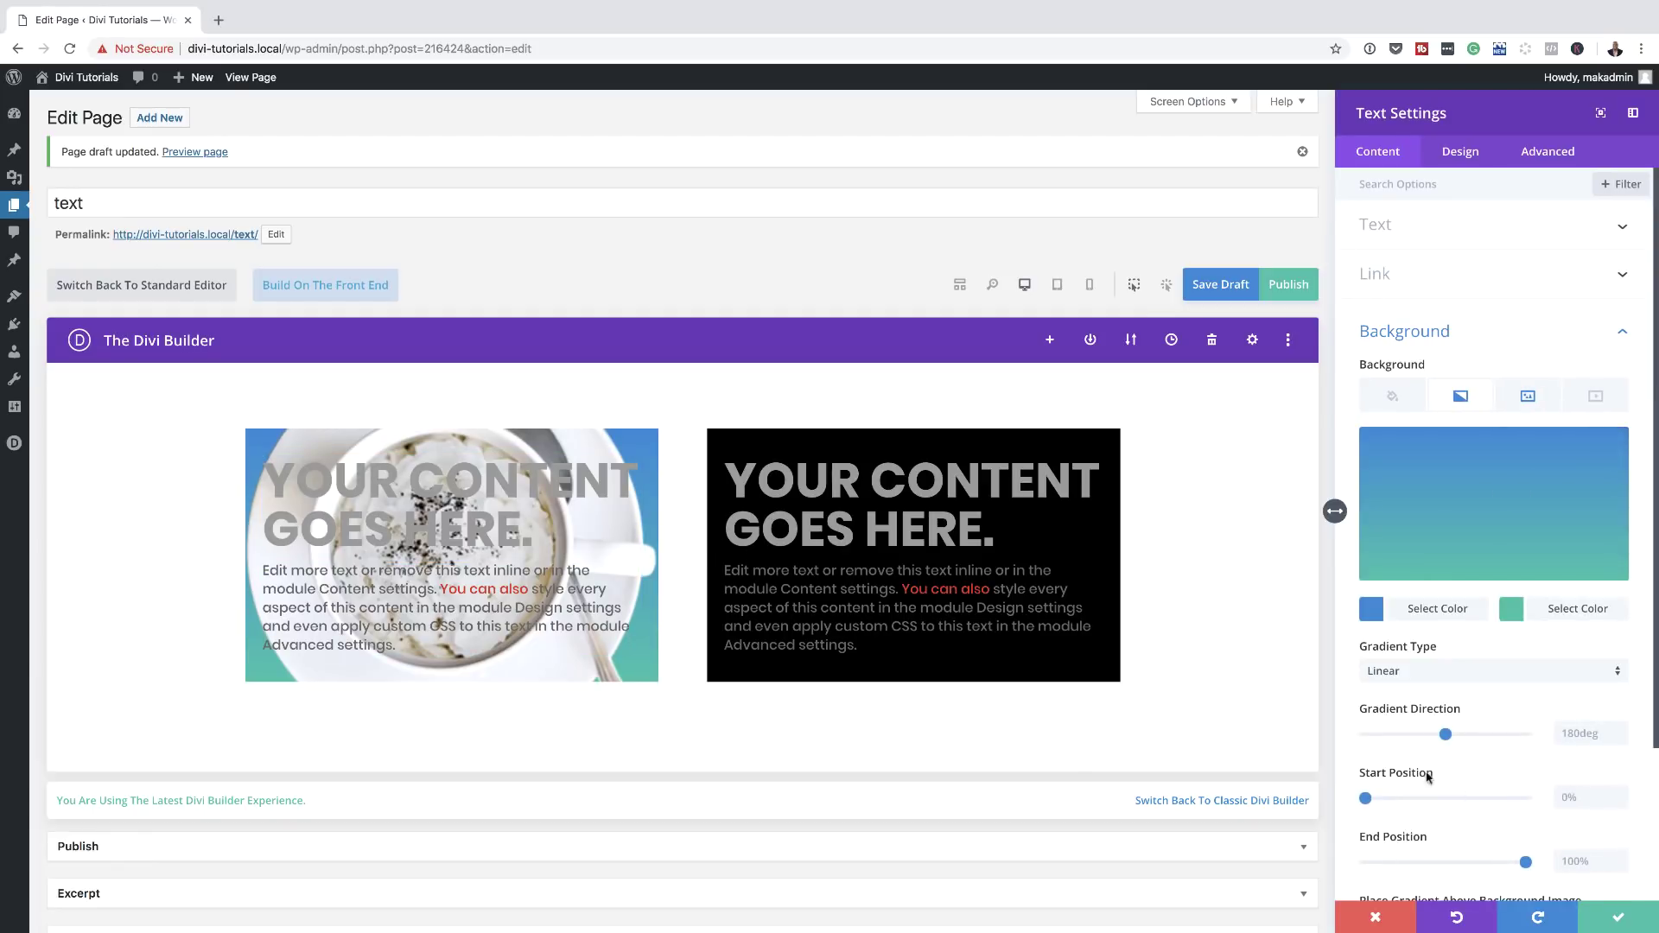
pyautogui.scroll(-5, 1428, 777)
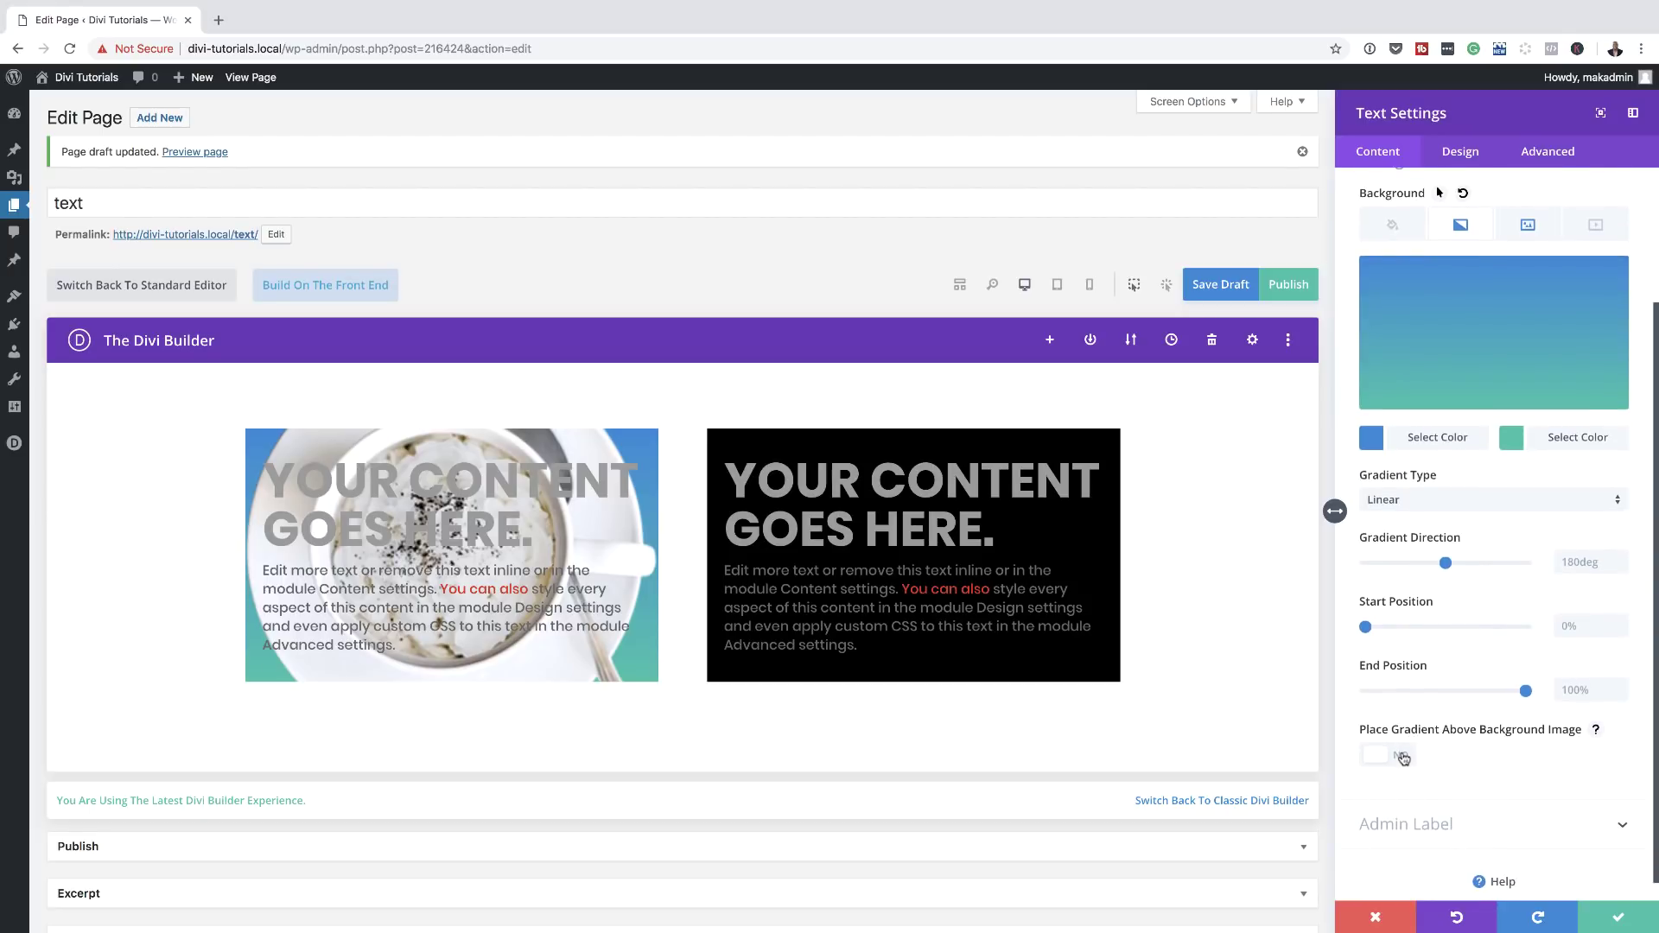
pyautogui.click(1401, 757)
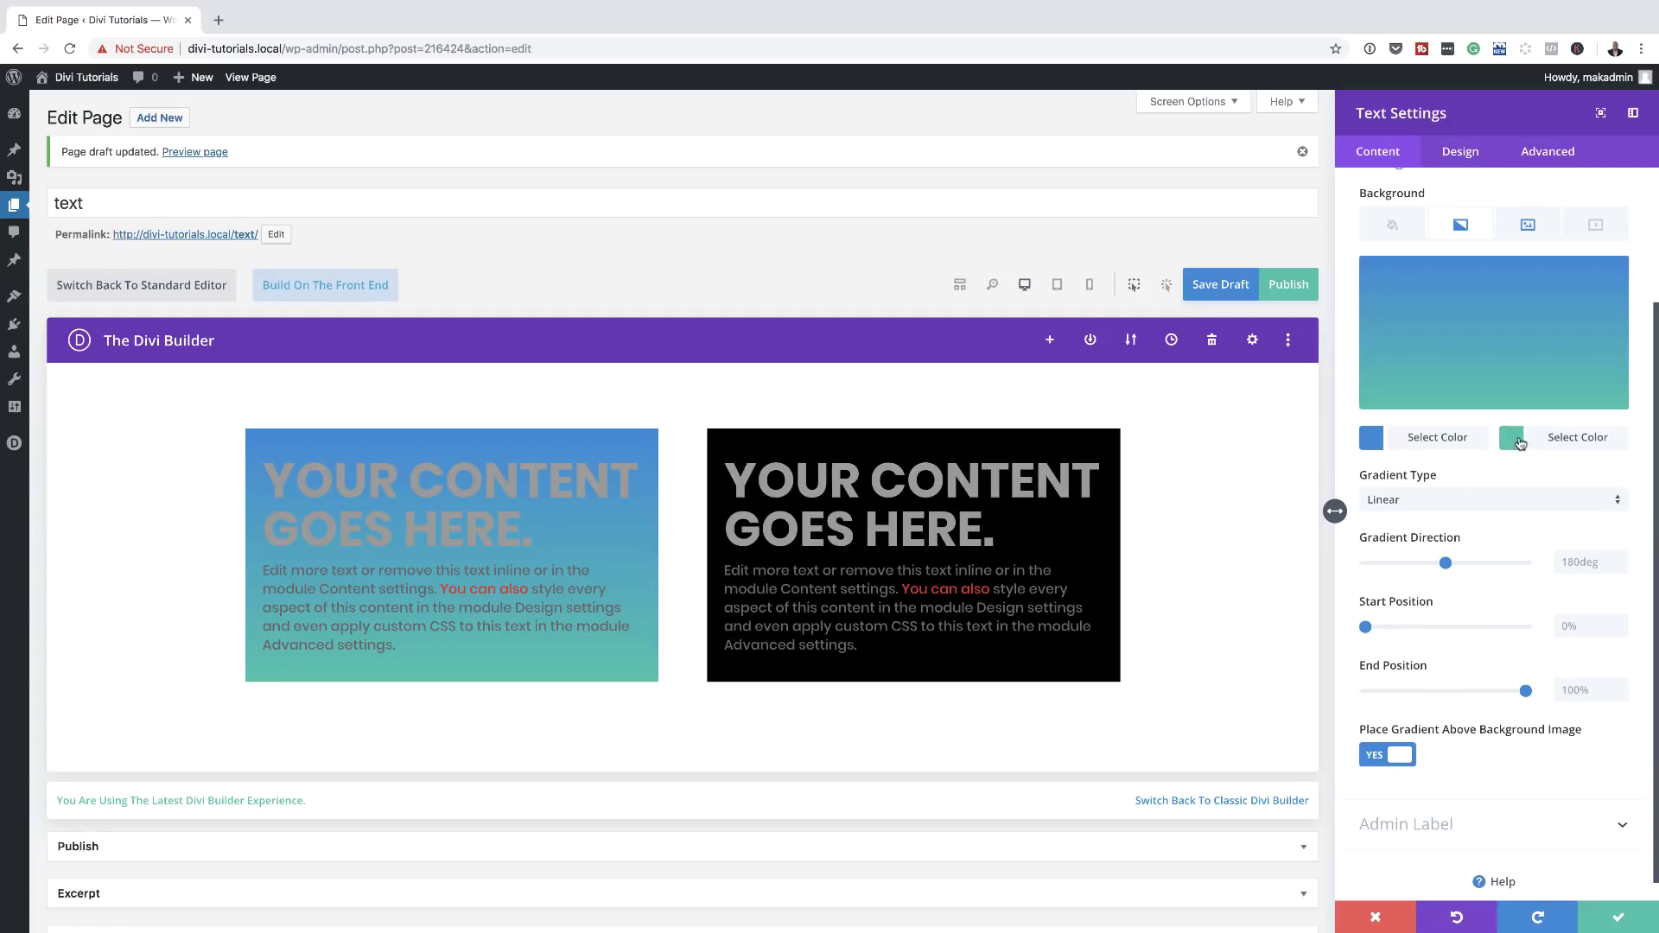
# Make the gradient run from translucent blue to translucent red rgba(224,43,32,0.31).
pyautogui.click(1371, 438)
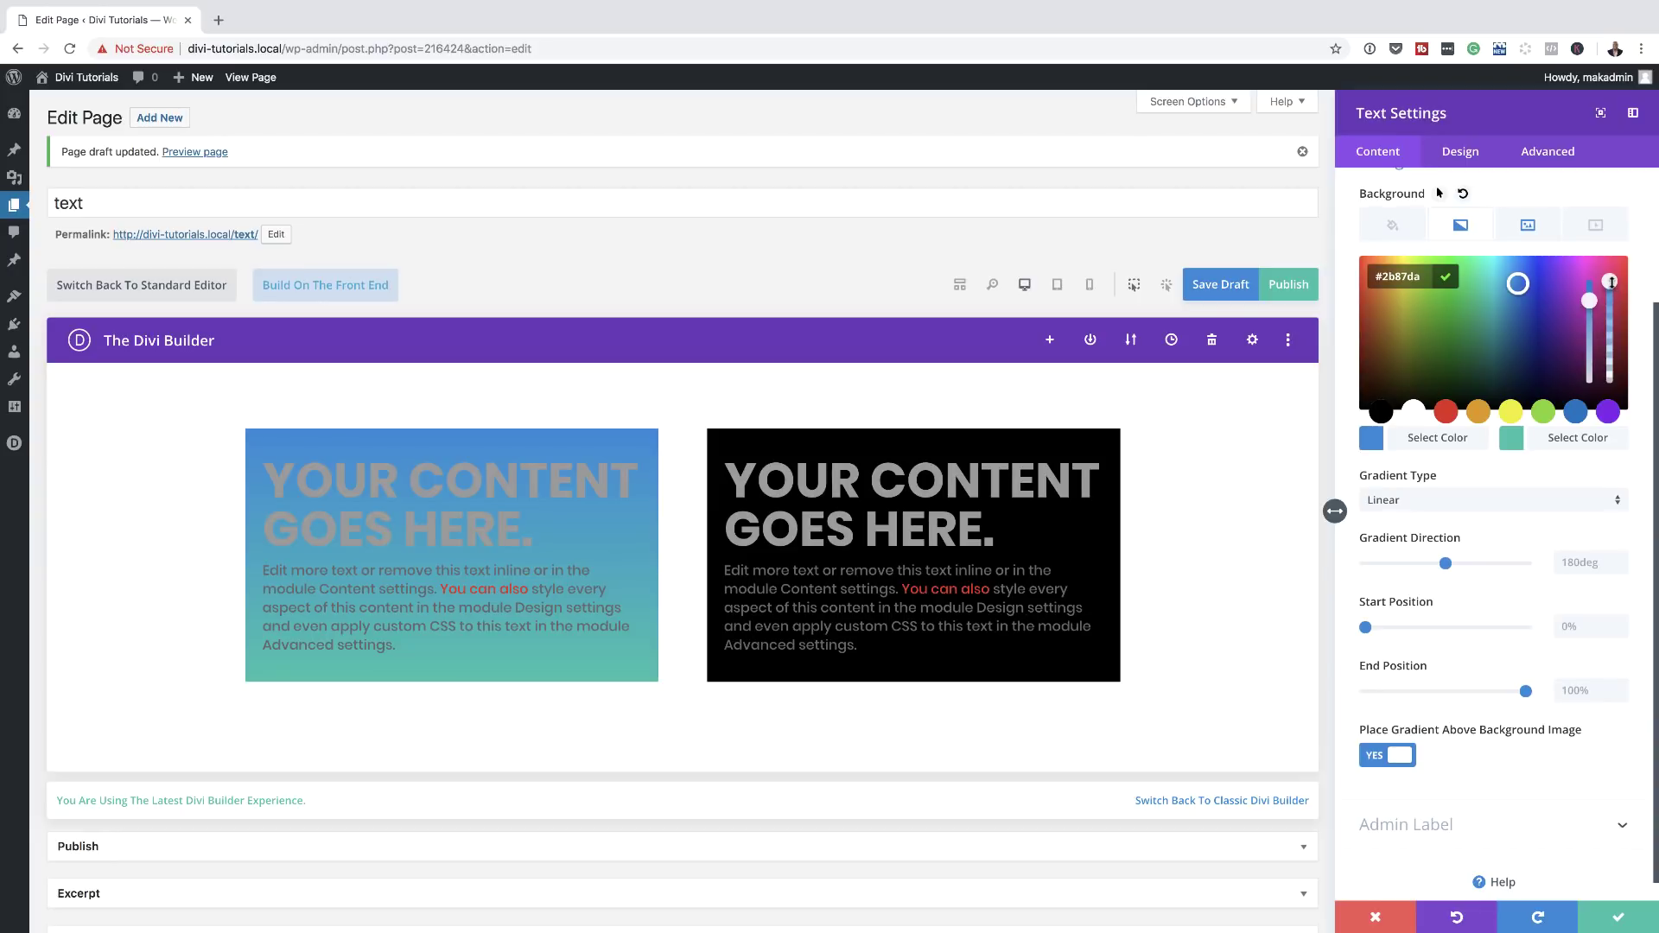
pyautogui.moveTo(1612, 283); pyautogui.dragTo(1620, 323)
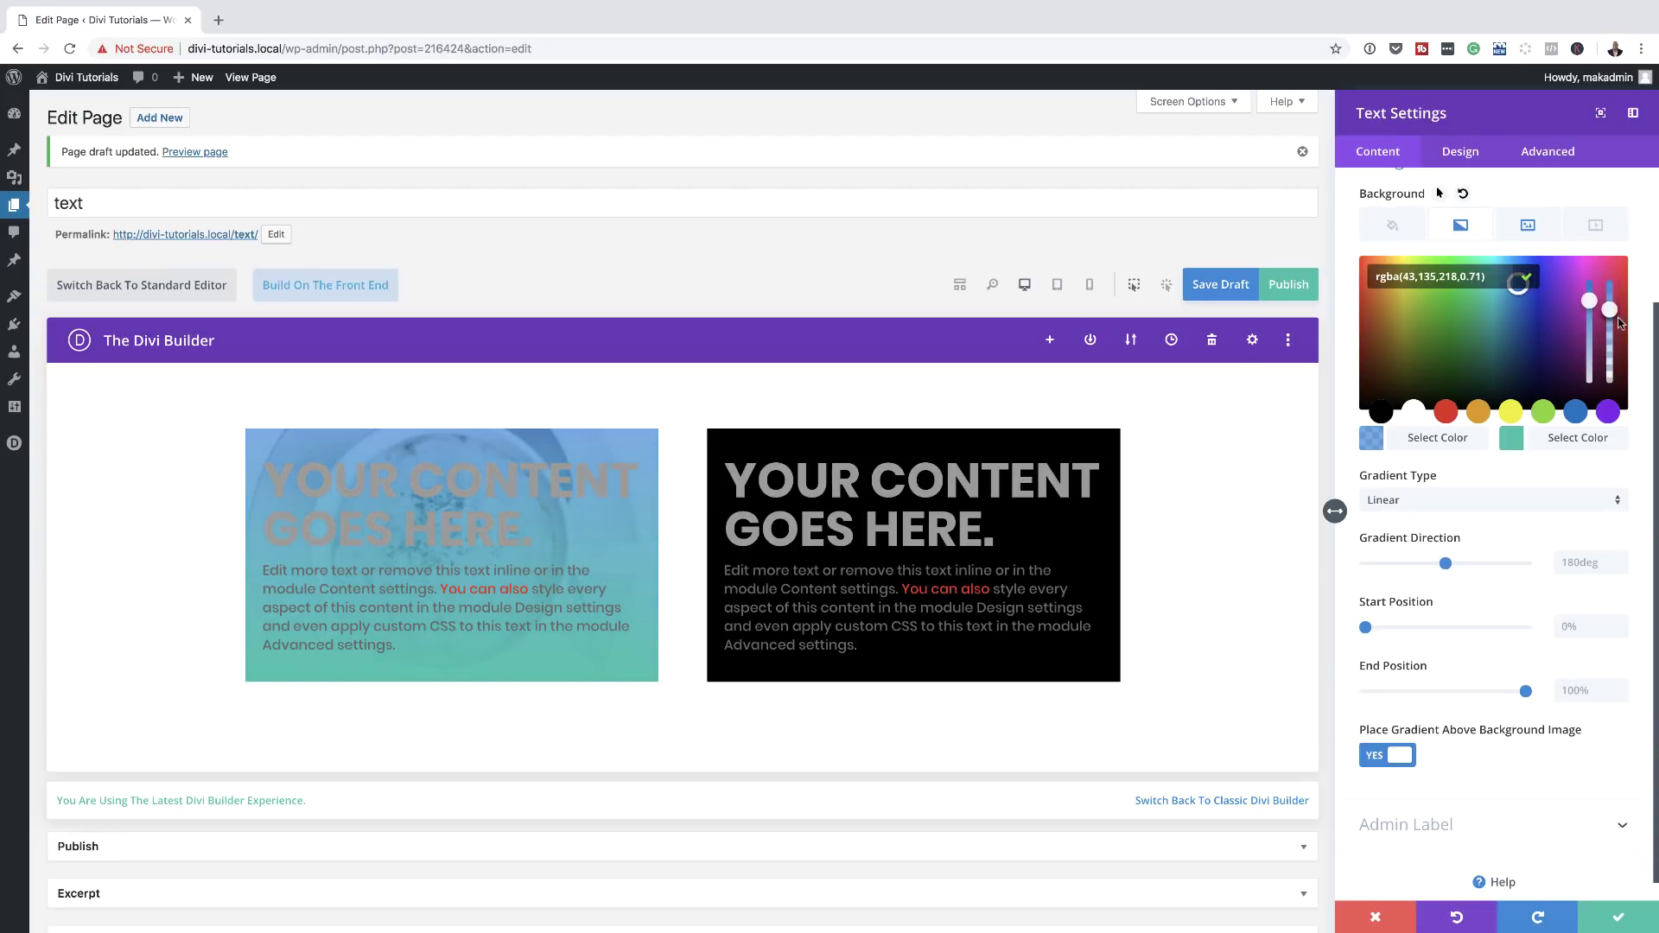
pyautogui.click(1511, 438)
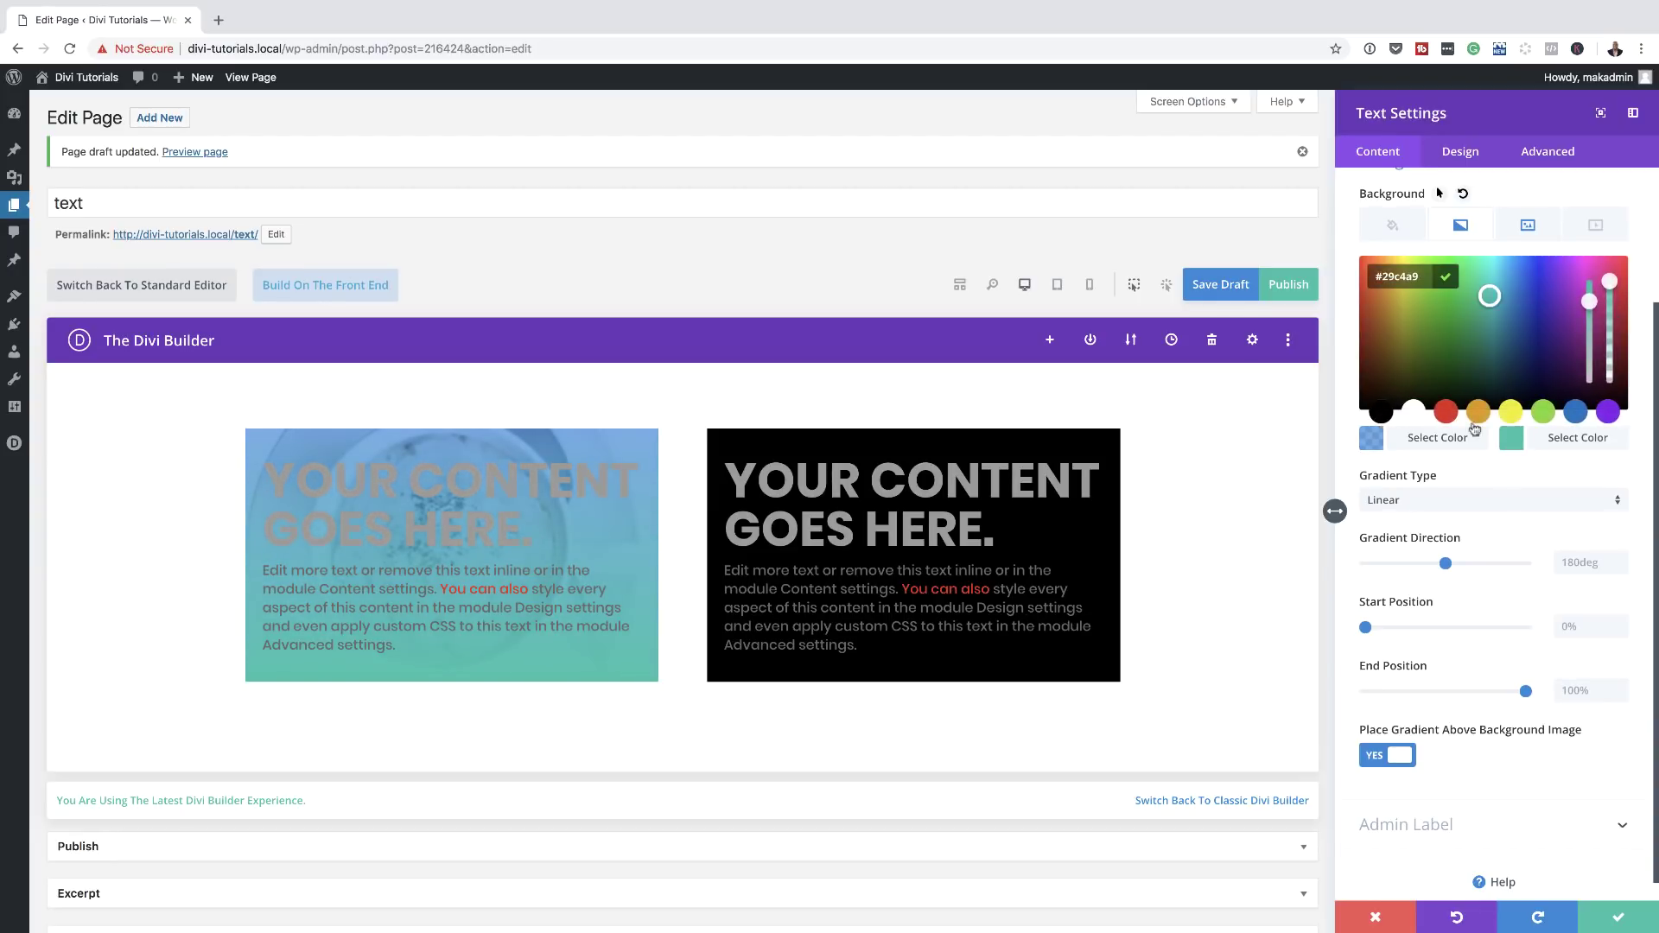
pyautogui.click(1446, 411)
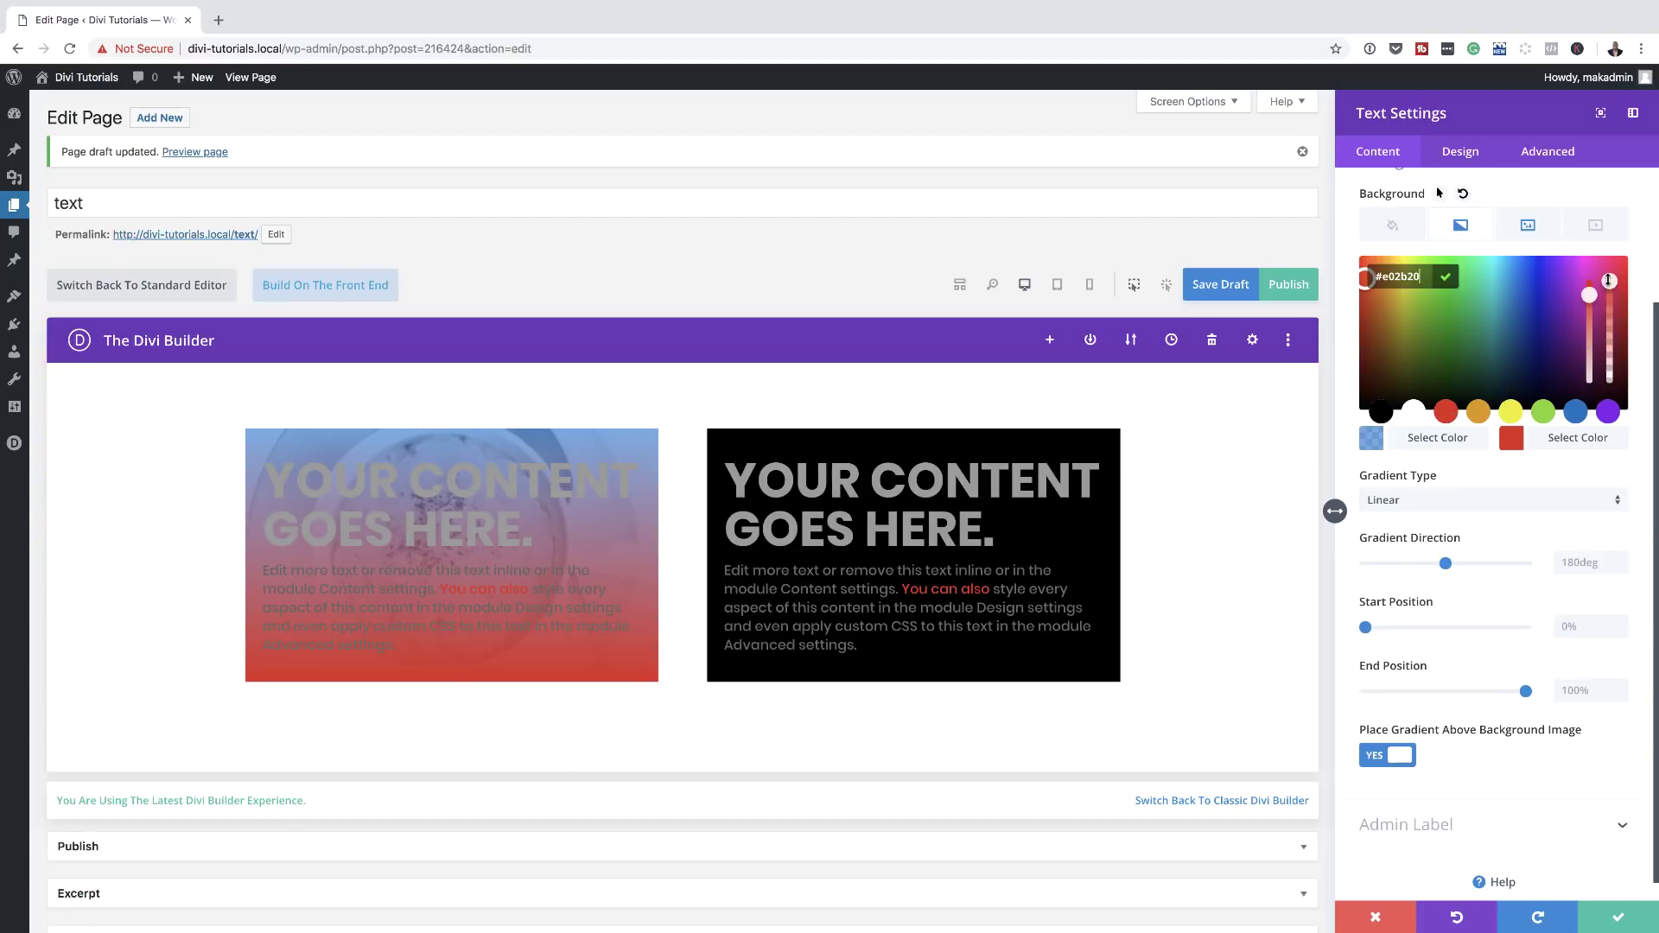
pyautogui.moveTo(1609, 286); pyautogui.dragTo(1616, 363)
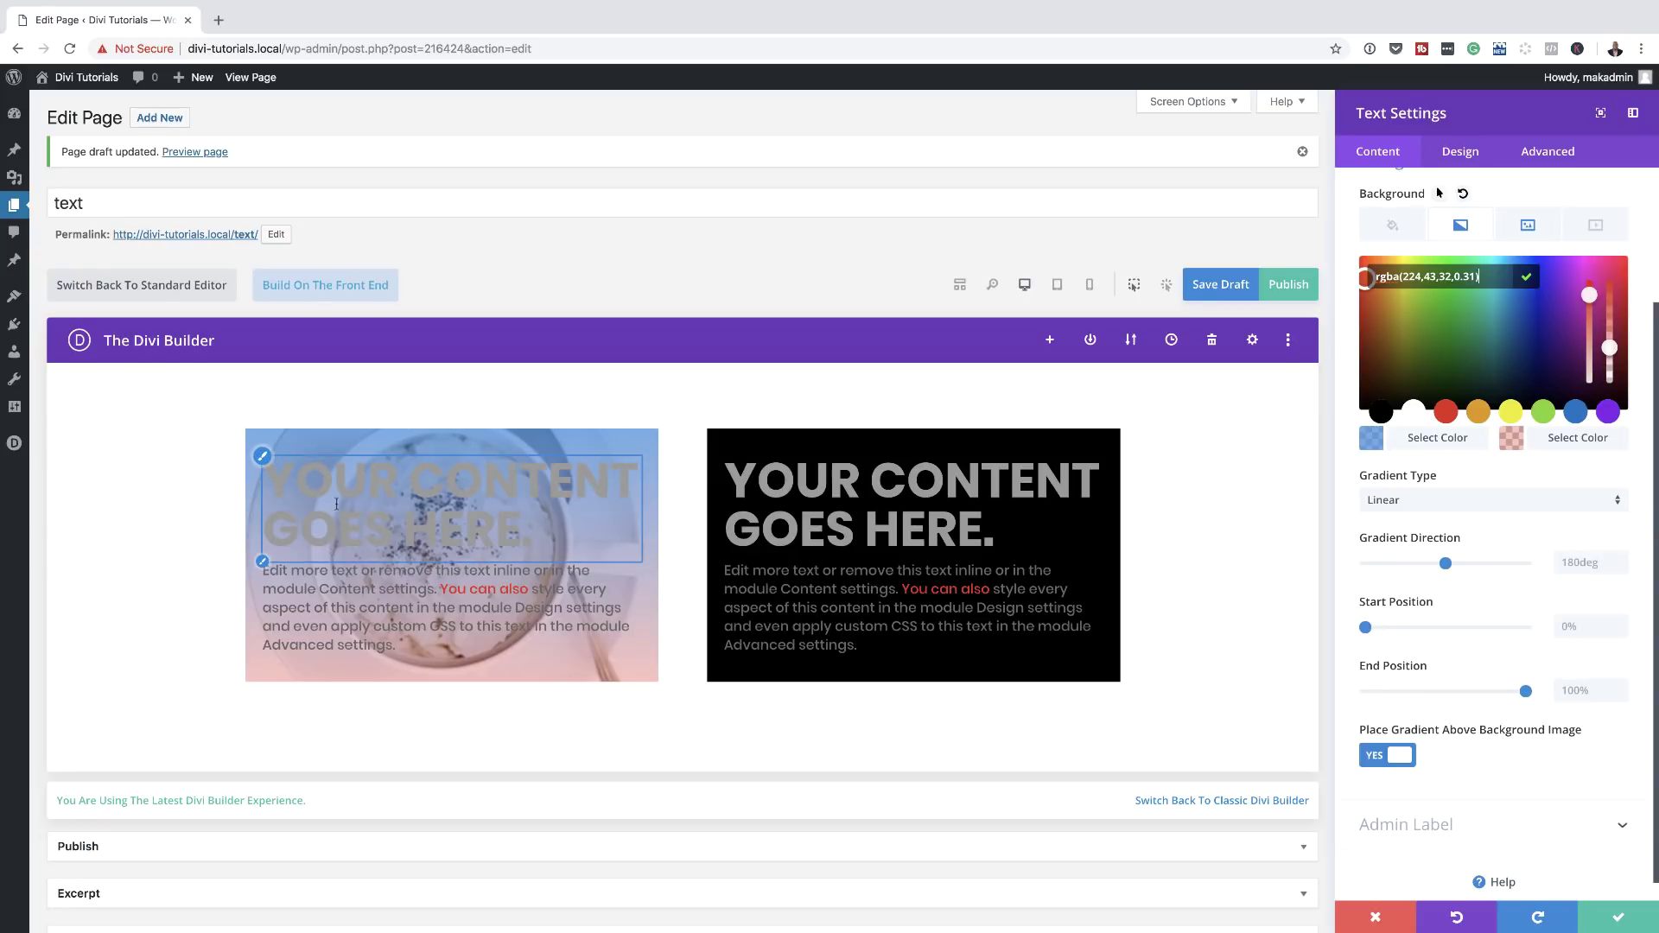
# Set the left module's Heading Text Color and body Text Color both to white.
pyautogui.click(1461, 154)
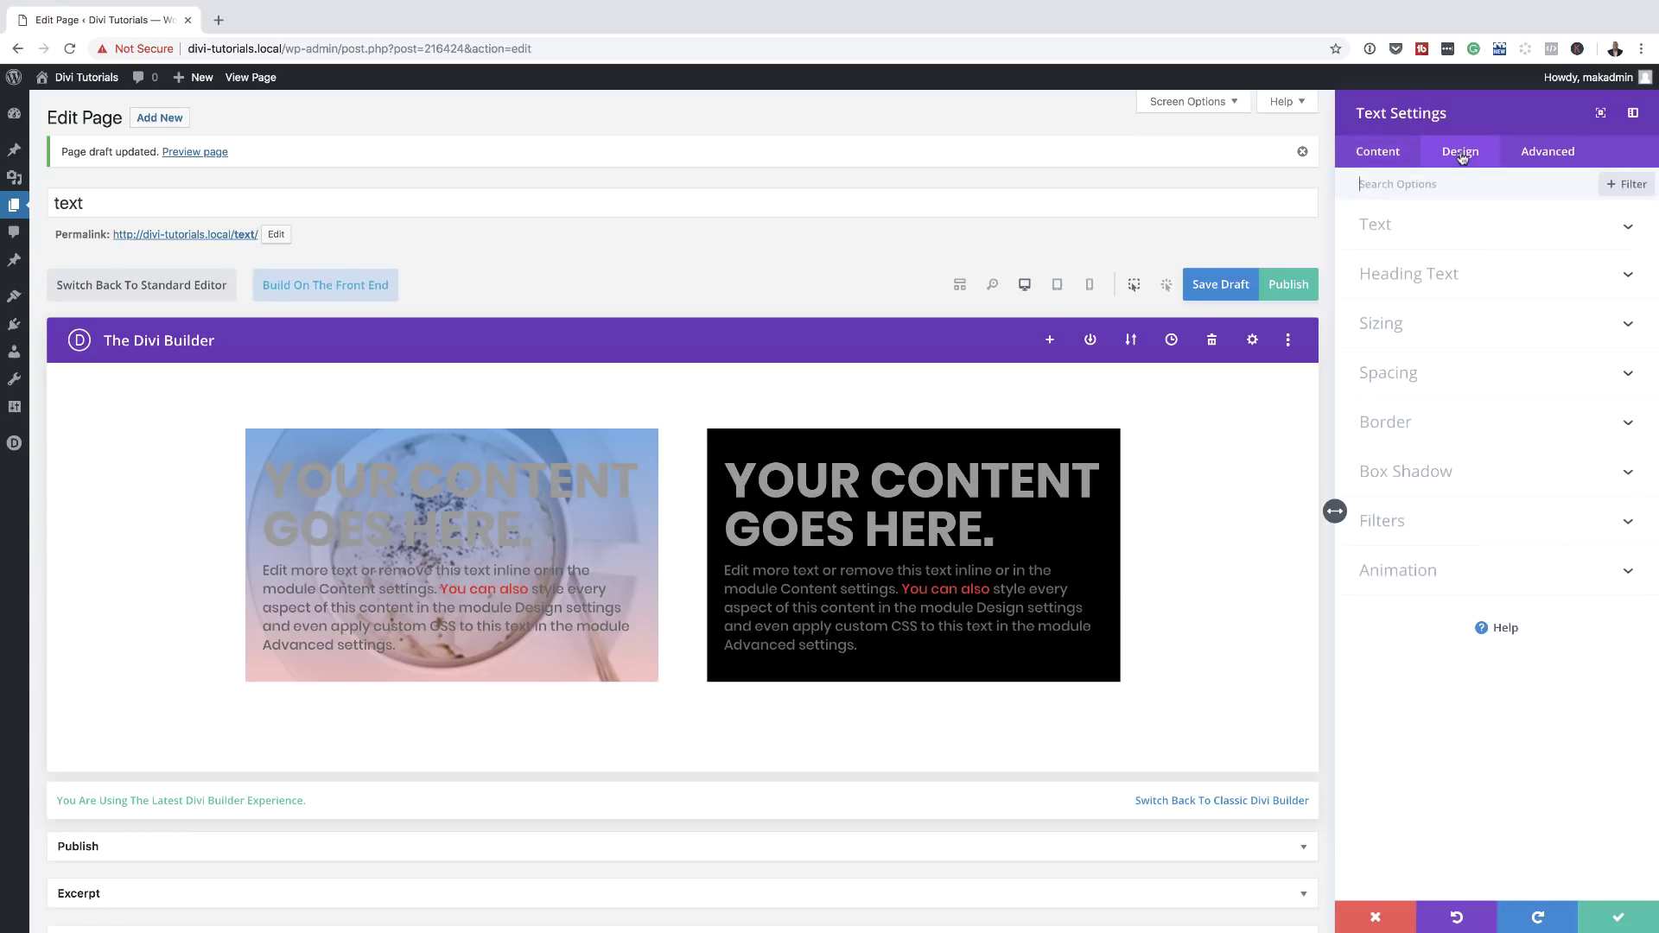
pyautogui.click(1377, 228)
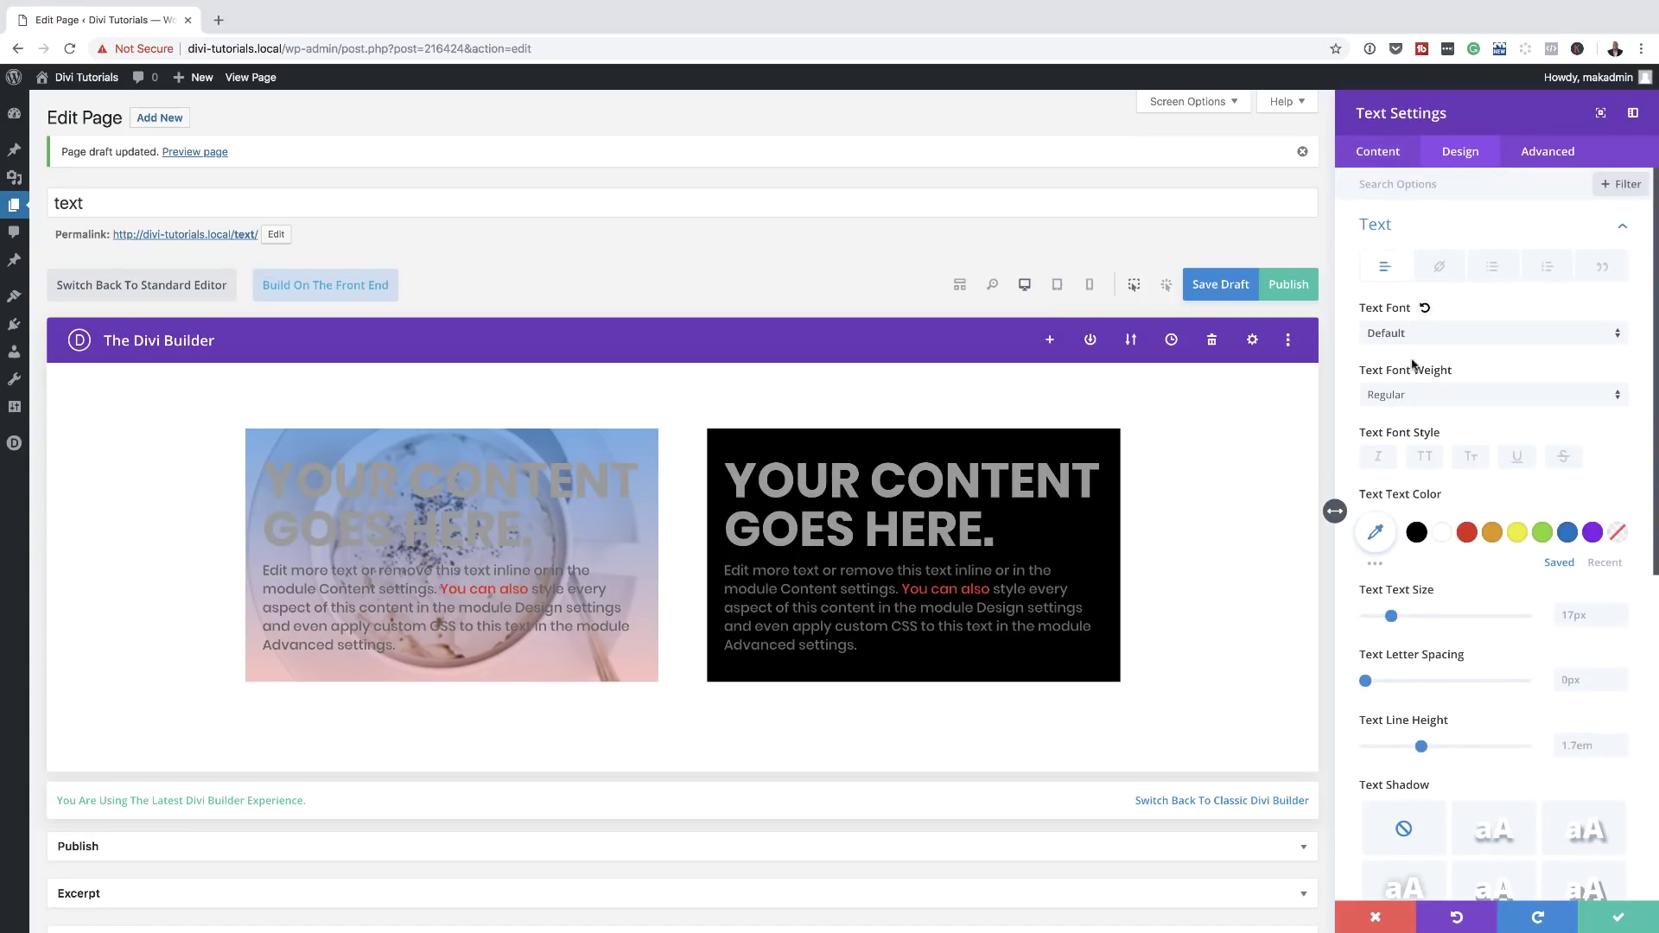
pyautogui.scroll(-1, 1374, 481)
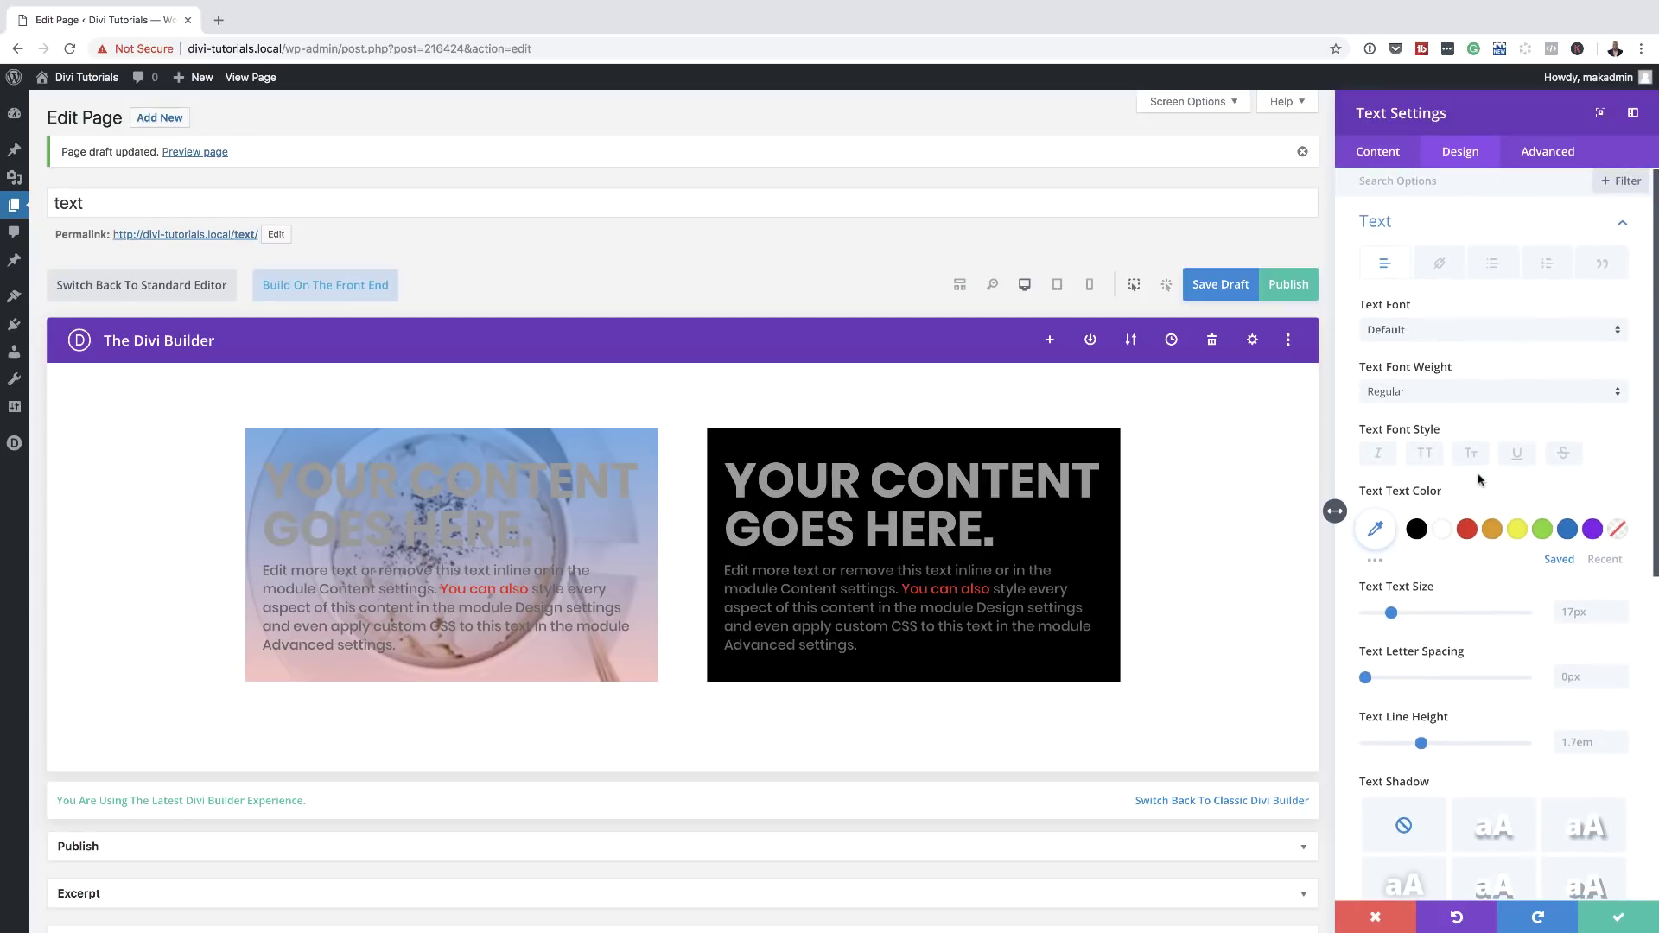
pyautogui.click(263, 458)
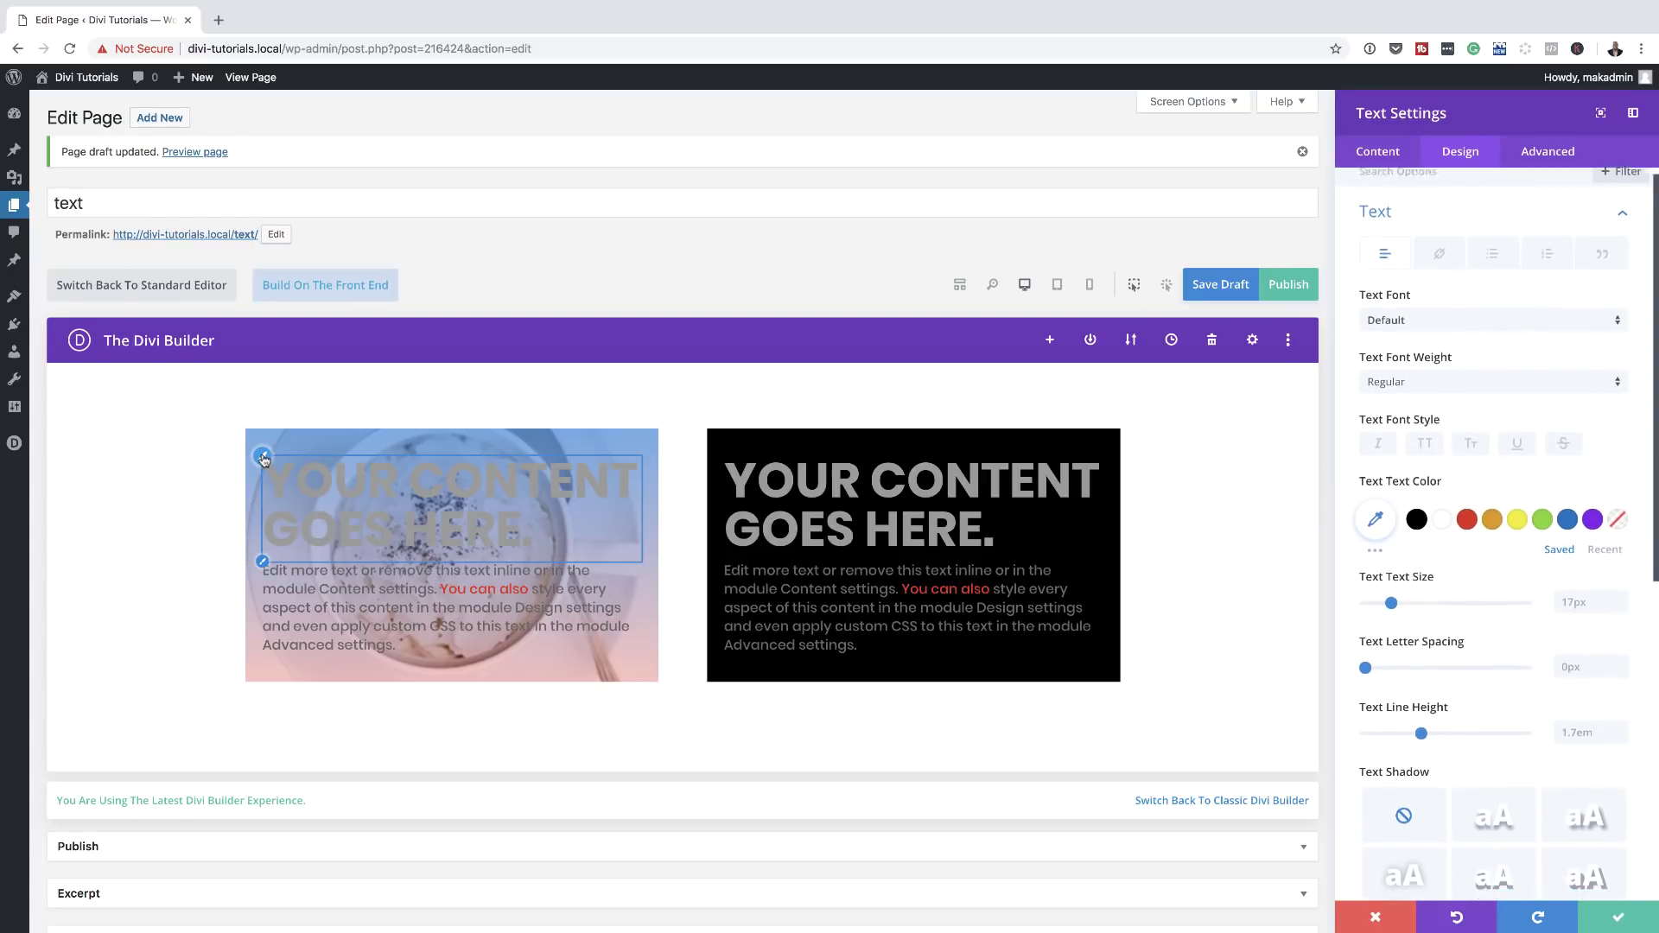
pyautogui.click(1450, 566)
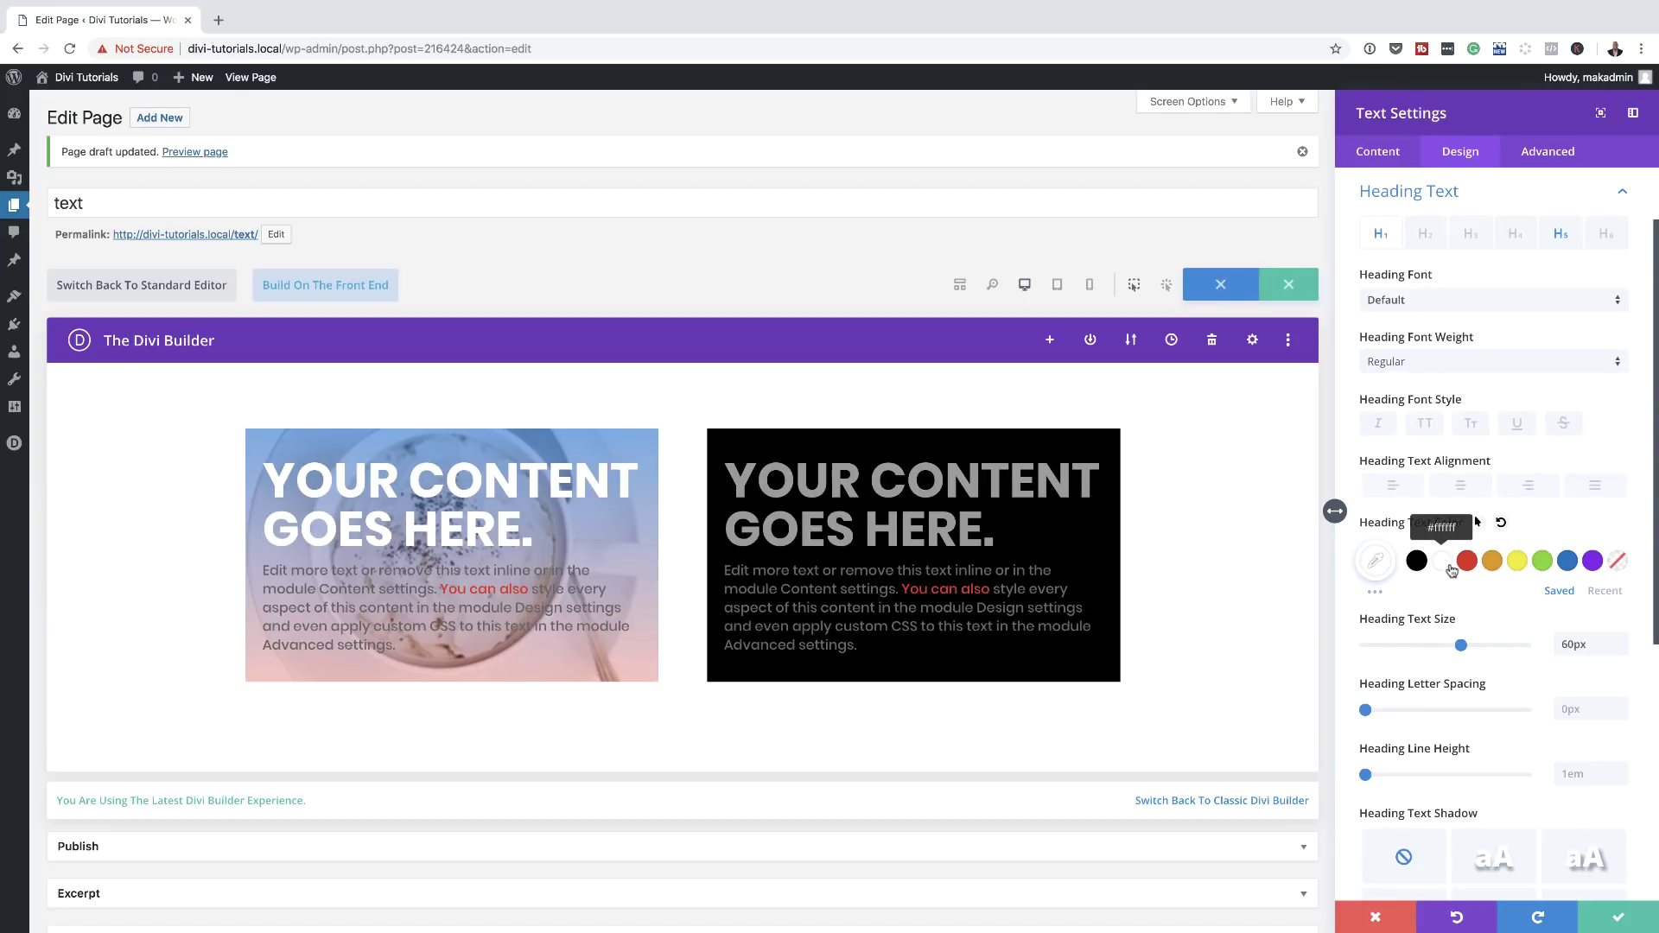
pyautogui.click(264, 566)
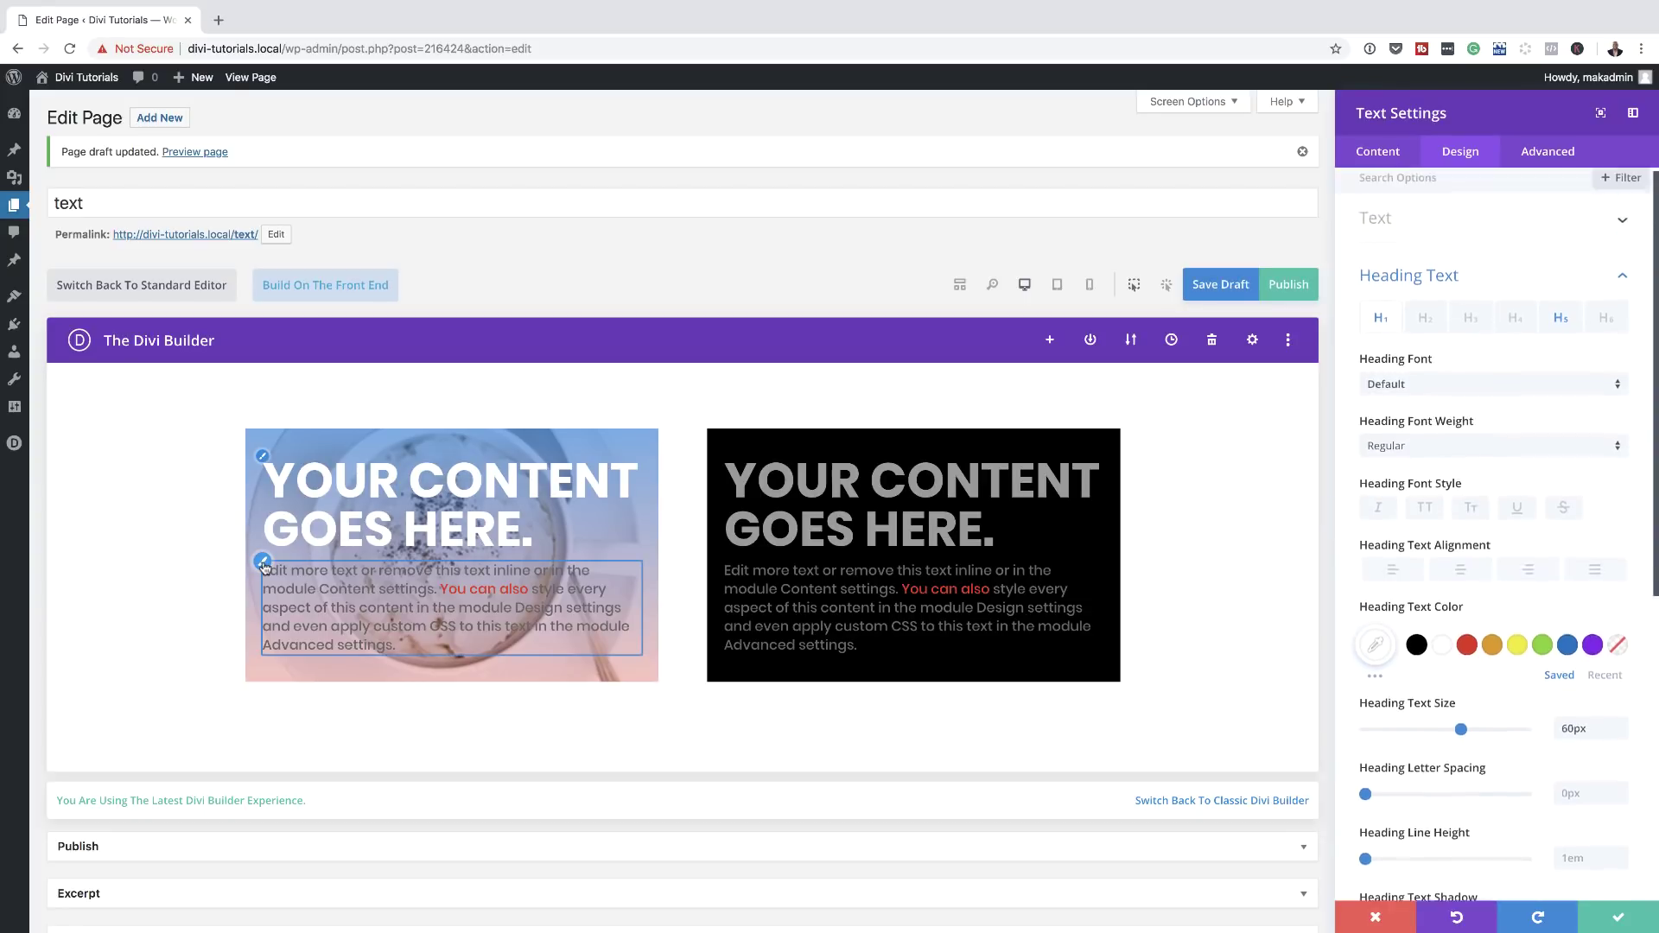
pyautogui.click(1443, 535)
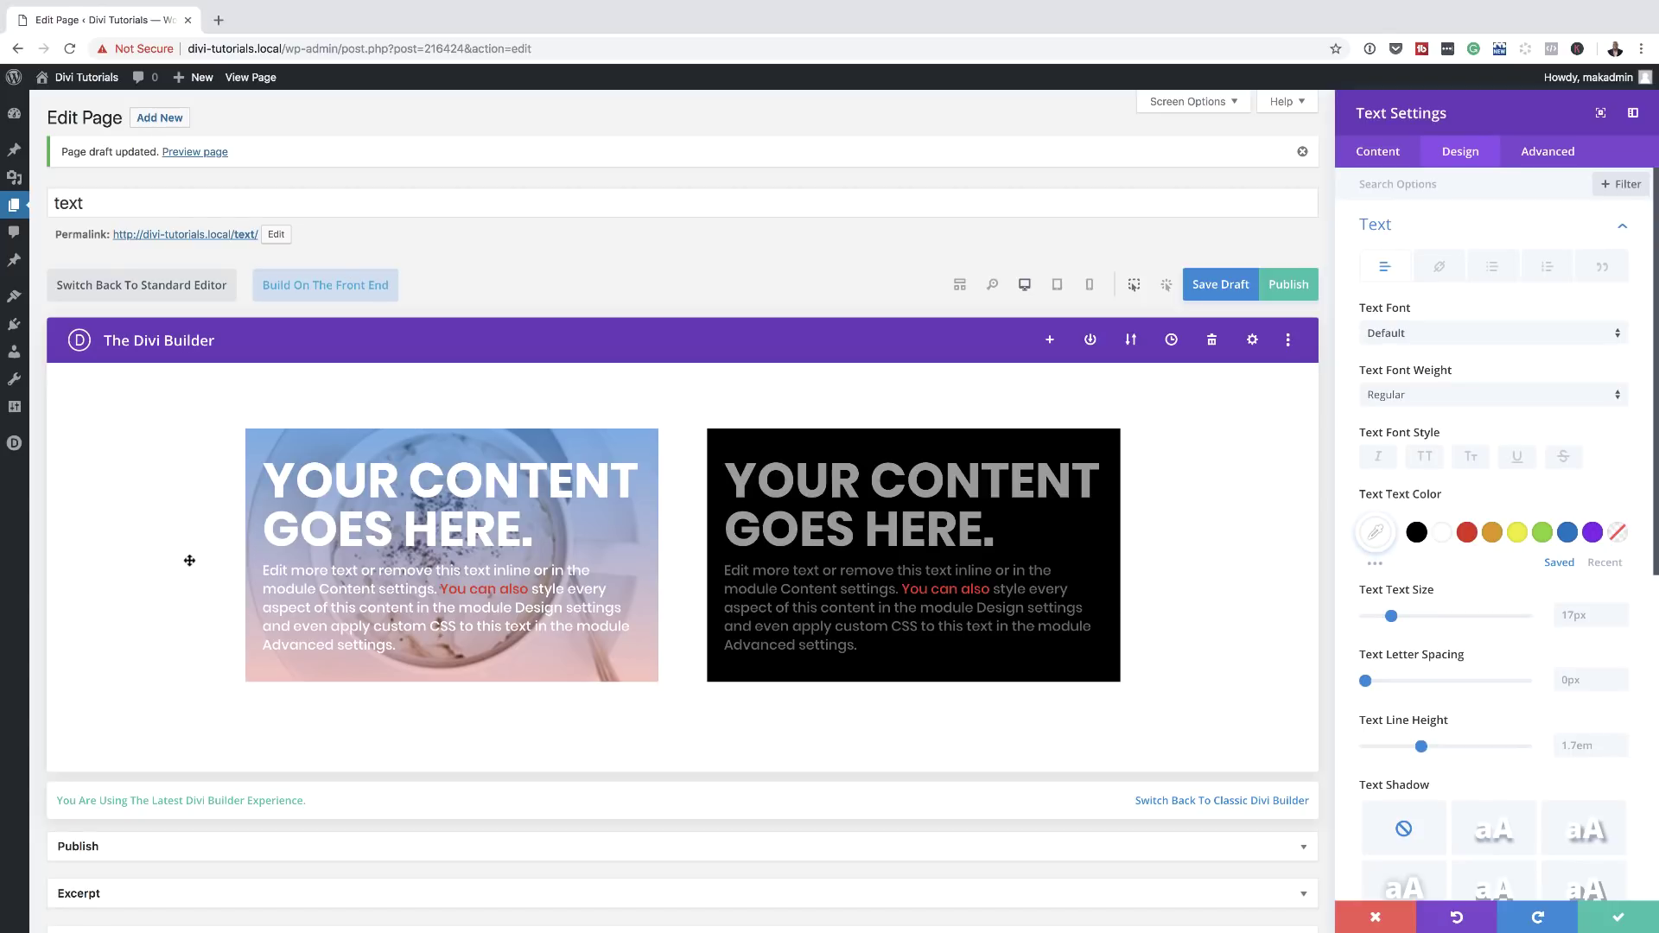
pyautogui.scroll(-1, 1226, 649)
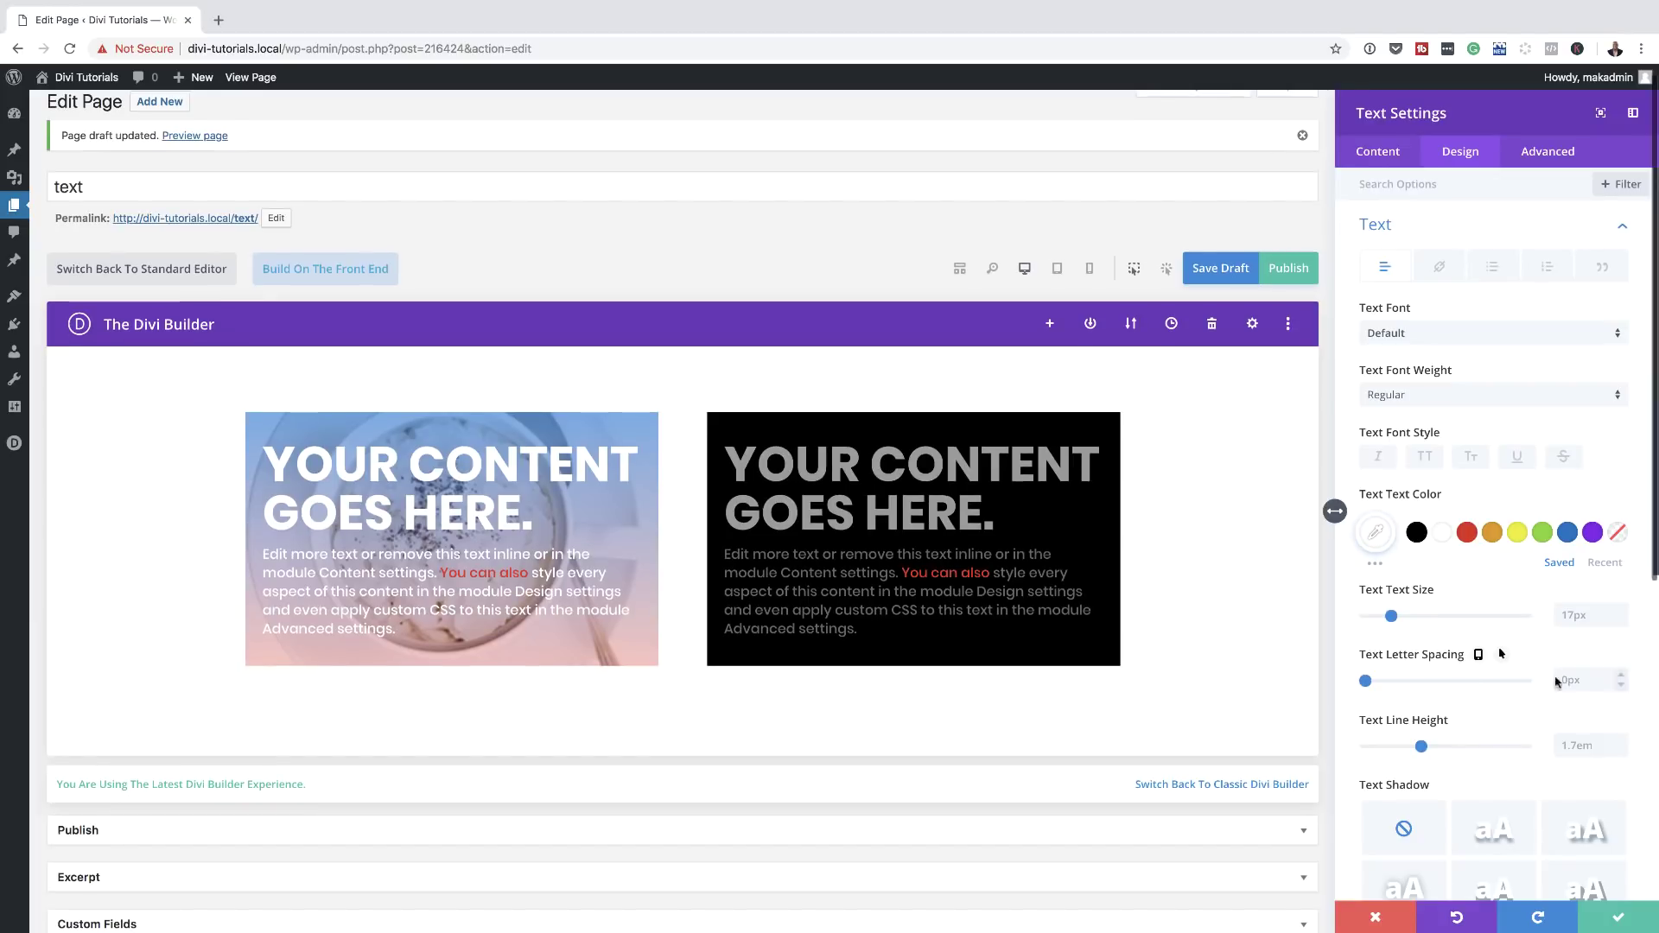
pyautogui.scroll(-6, 1520, 692)
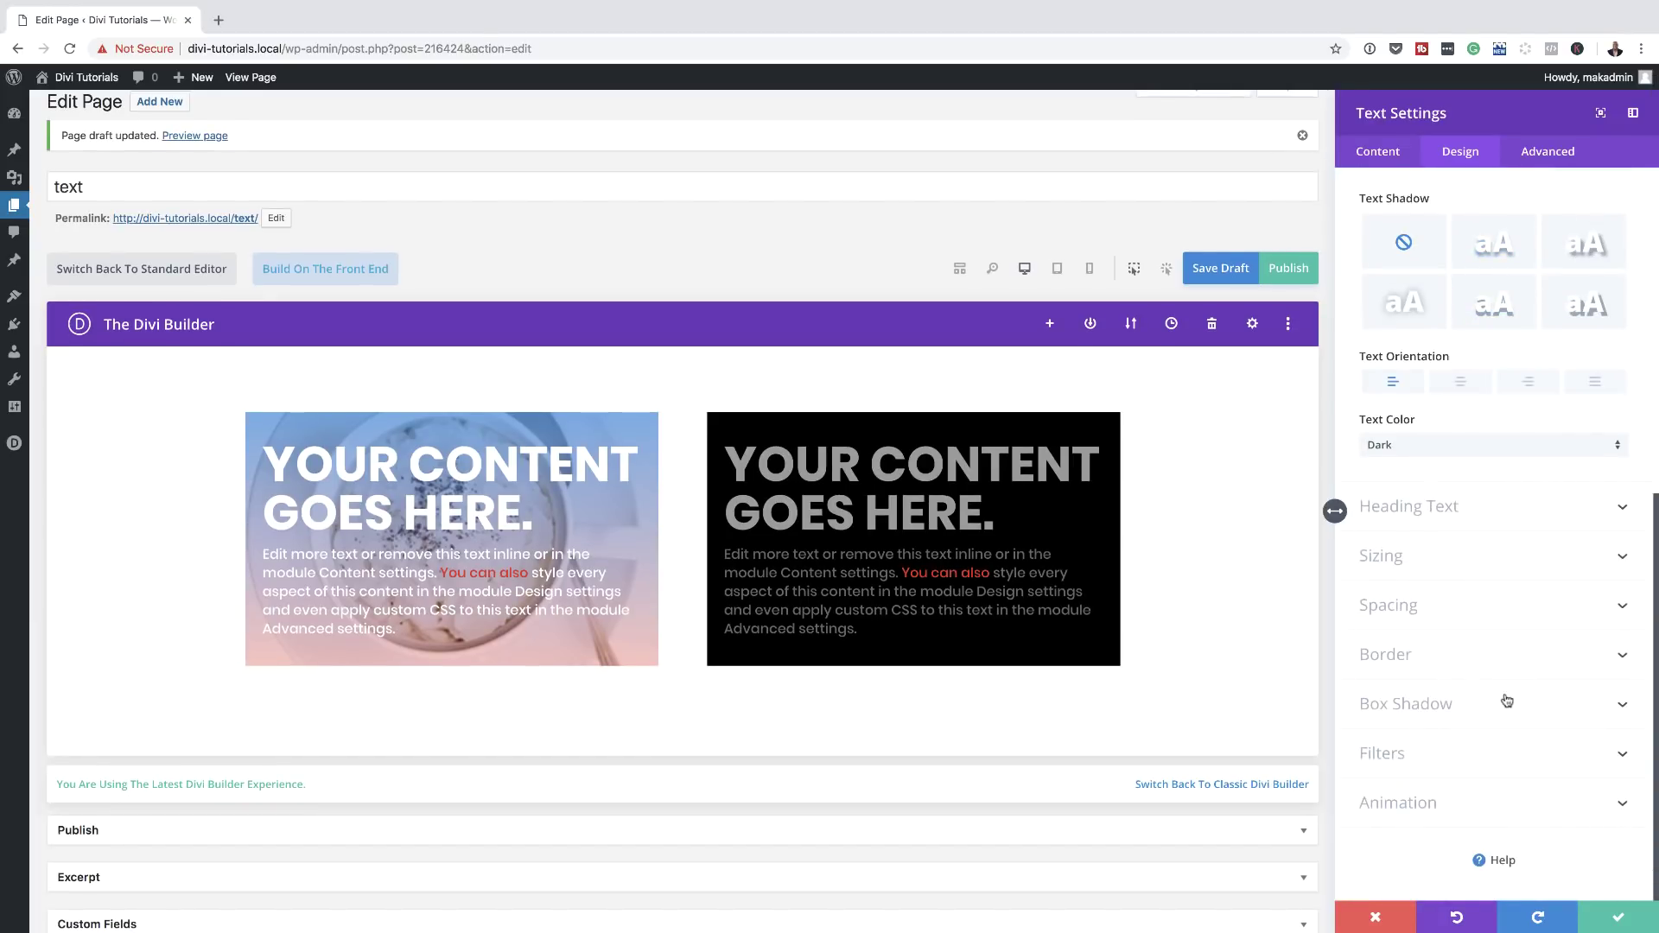
# Apply a Bounce entrance animation with 650ms duration, 150ms delay and 5% starting opacity.
pyautogui.click(1416, 804)
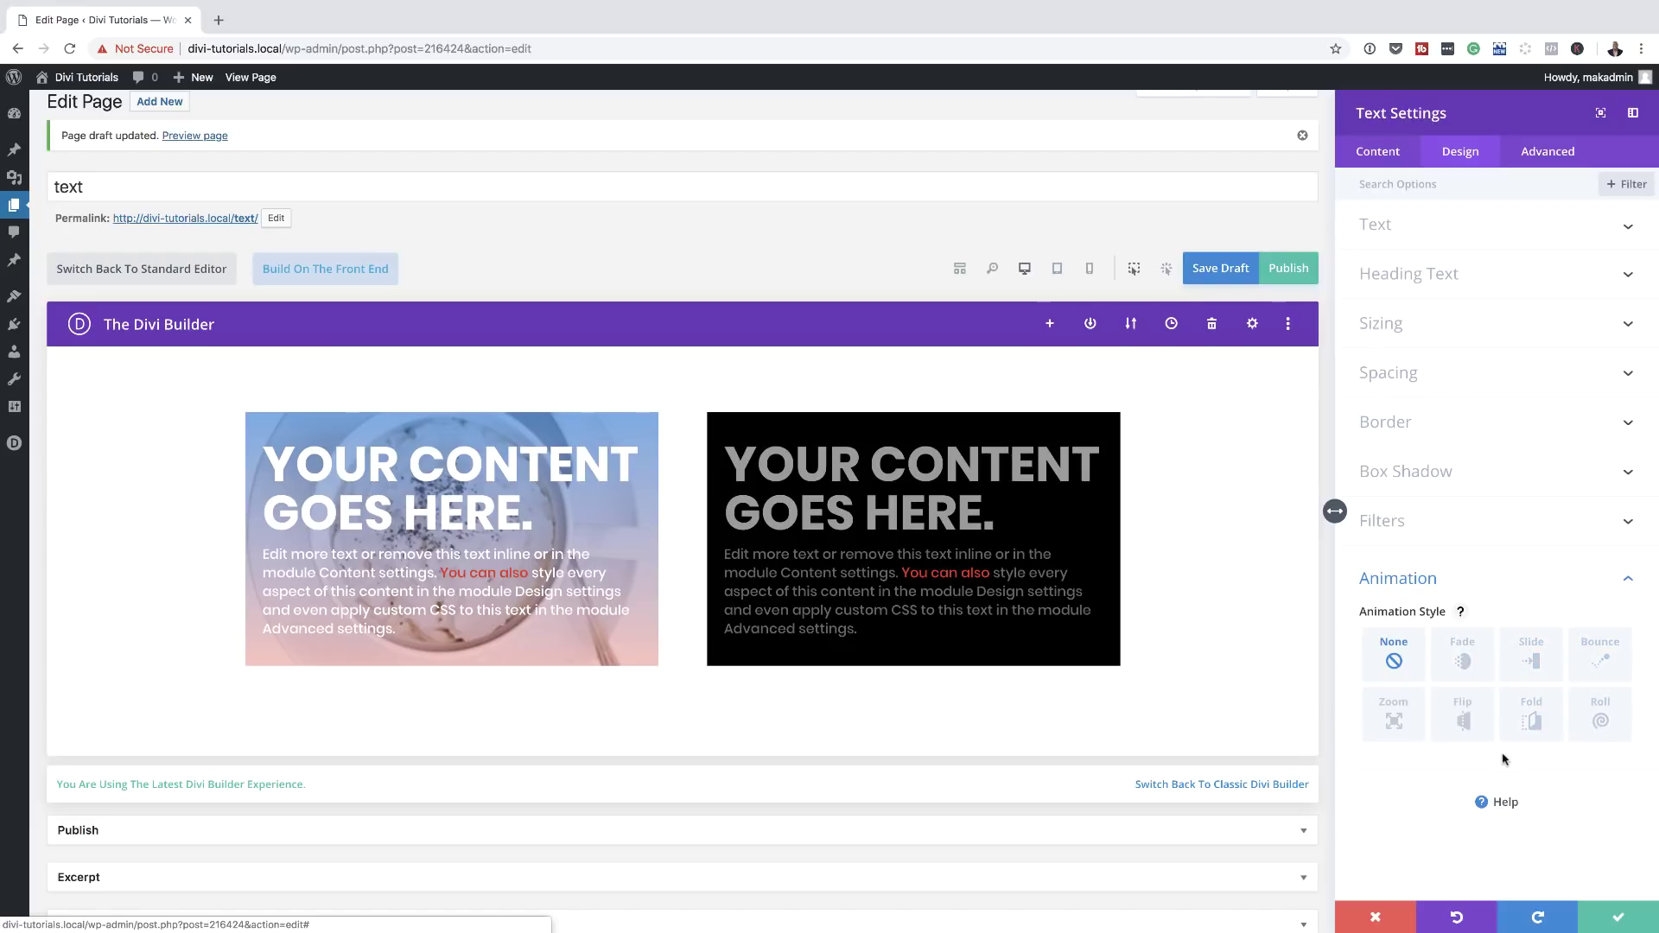
pyautogui.click(1537, 664)
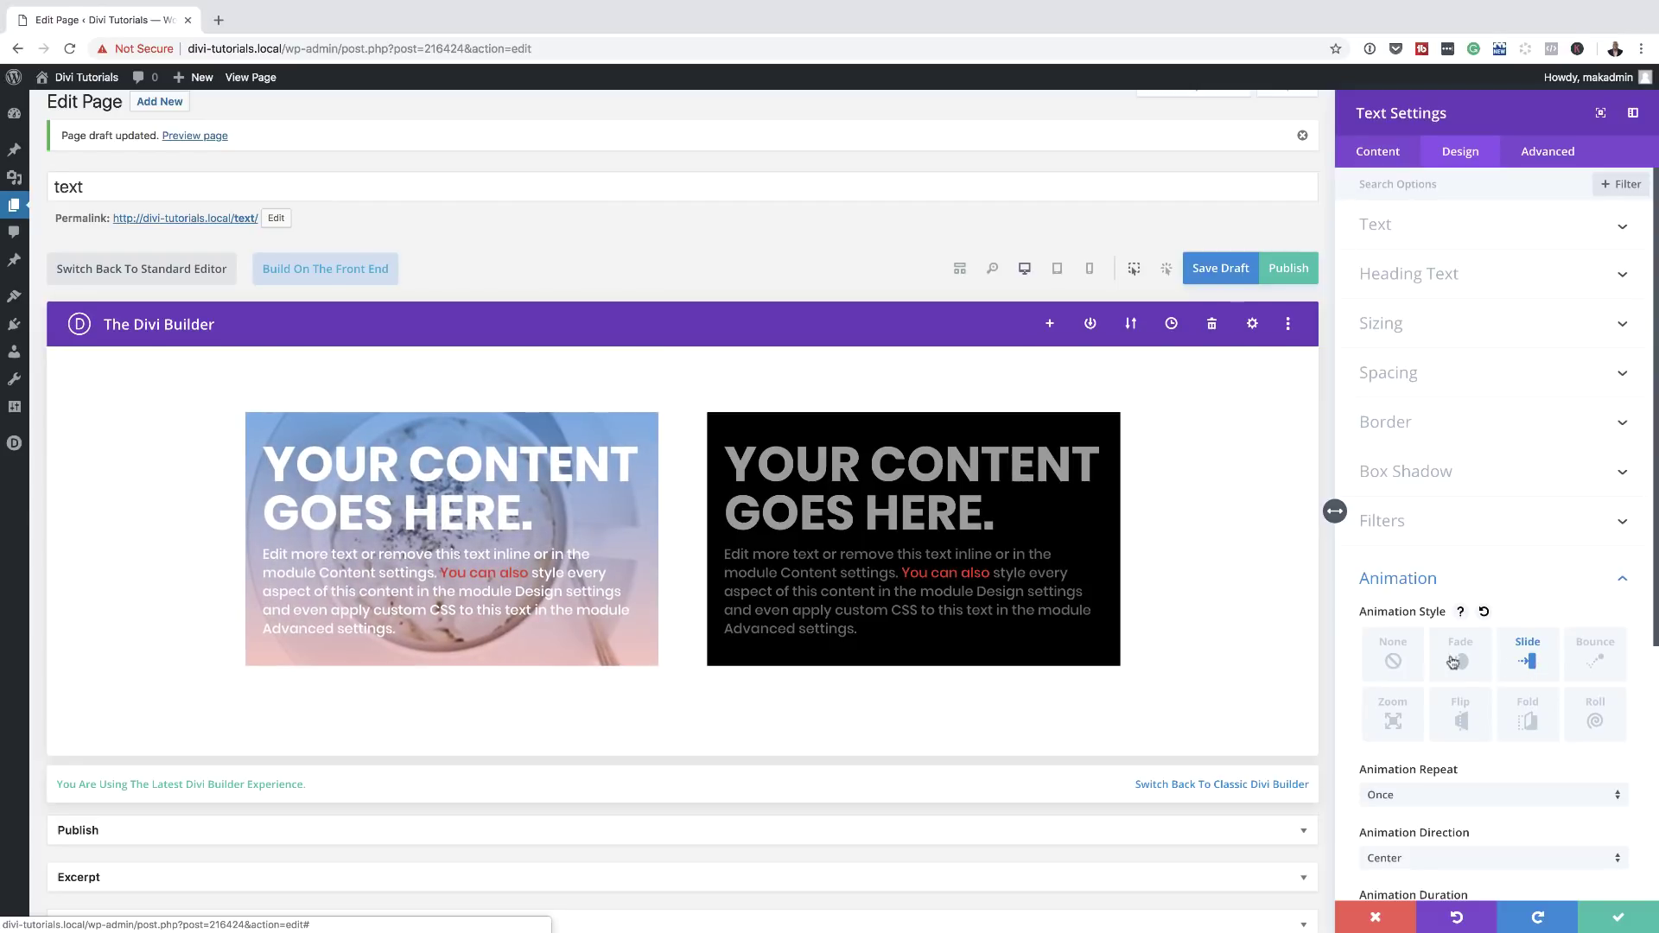
pyautogui.click(1601, 663)
pyautogui.scroll(-5, 1574, 697)
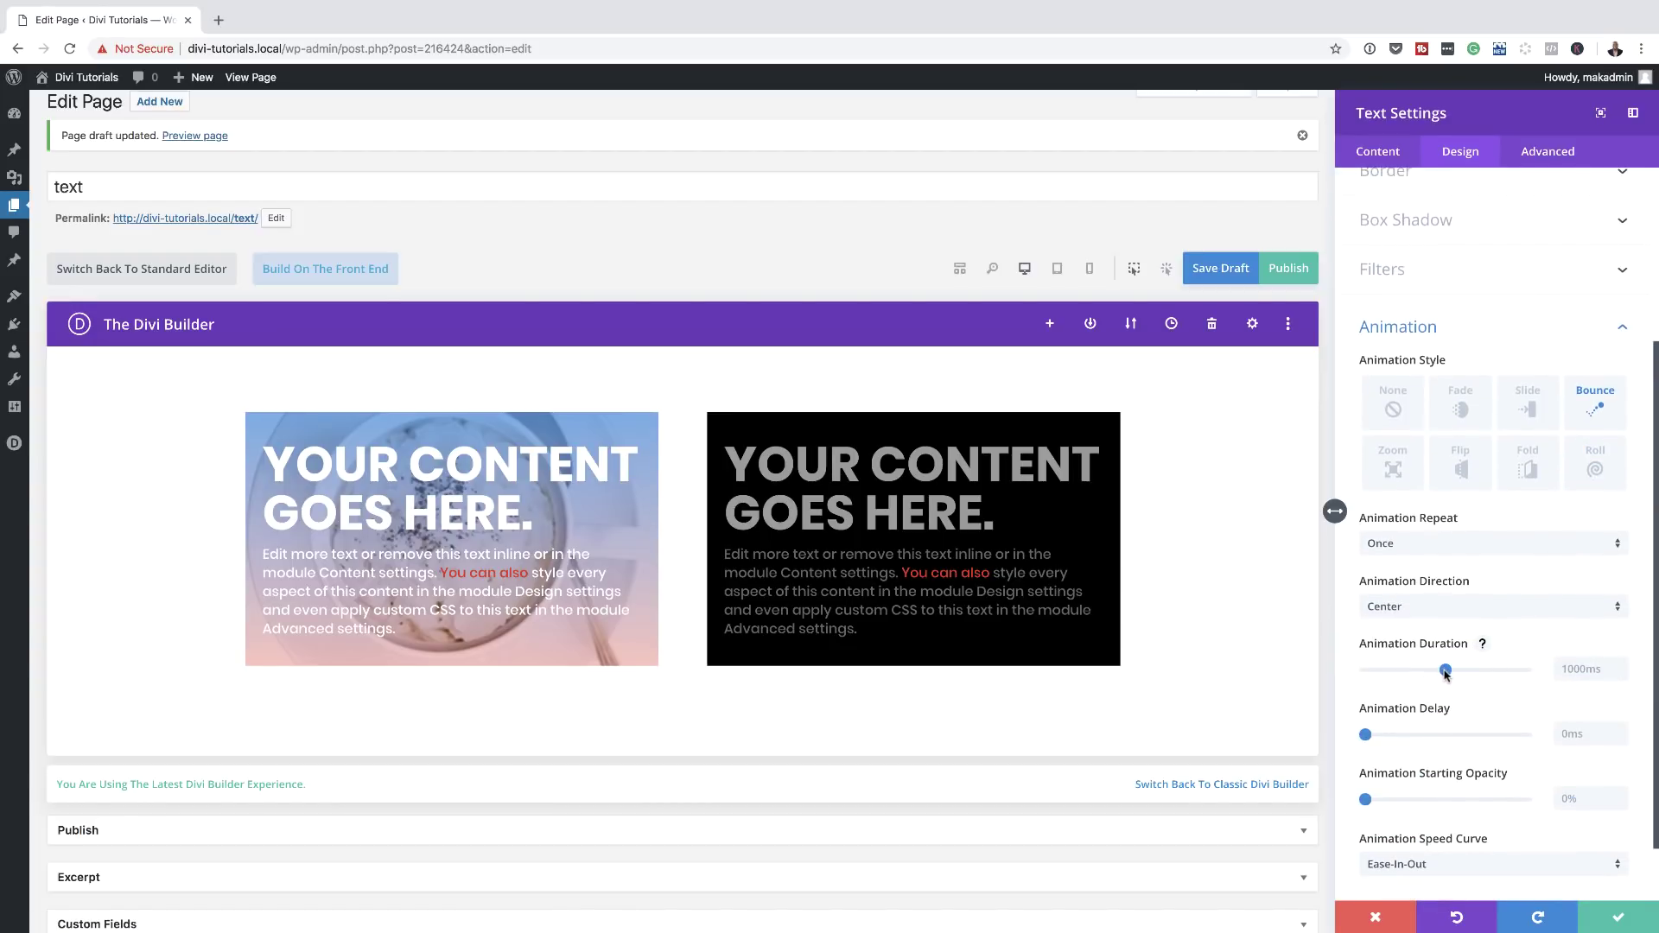
pyautogui.moveTo(1445, 671); pyautogui.dragTo(1417, 672)
pyautogui.moveTo(1365, 735)
pyautogui.mouseDown()
pyautogui.moveTo(1389, 737)
pyautogui.moveTo(1373, 735)
pyautogui.mouseUp()
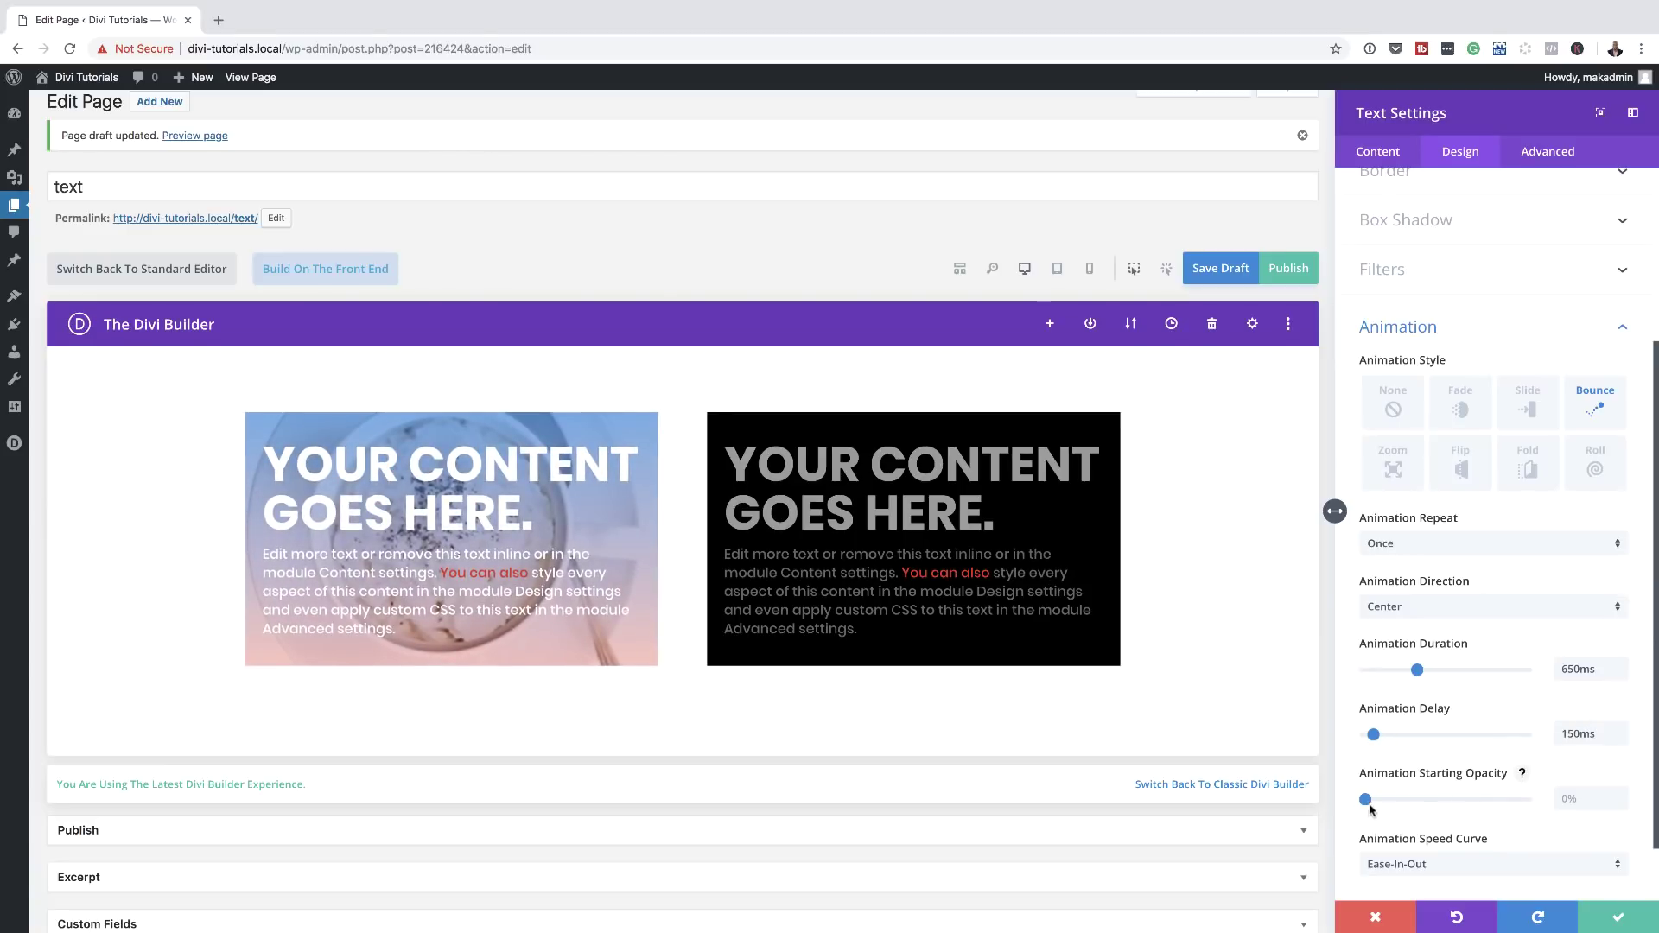
pyautogui.moveTo(1368, 806)
pyautogui.mouseDown()
pyautogui.moveTo(1418, 805)
pyautogui.moveTo(1374, 805)
pyautogui.mouseUp()
pyautogui.scroll(-3, 1469, 778)
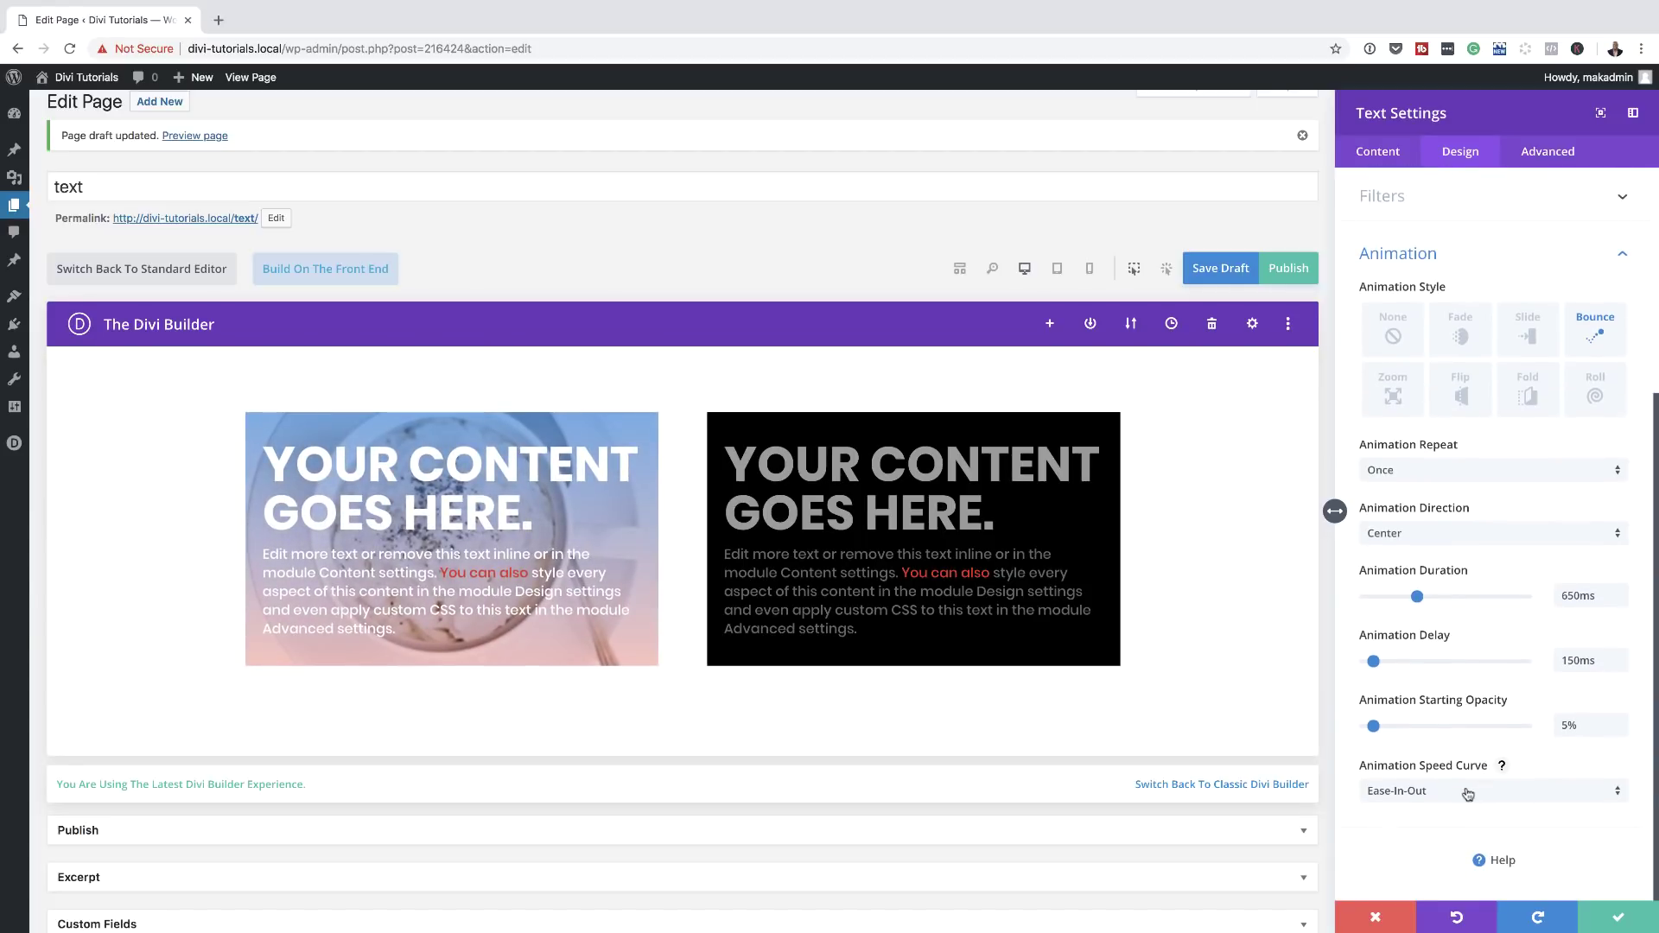
pyautogui.scroll(5, 1443, 777)
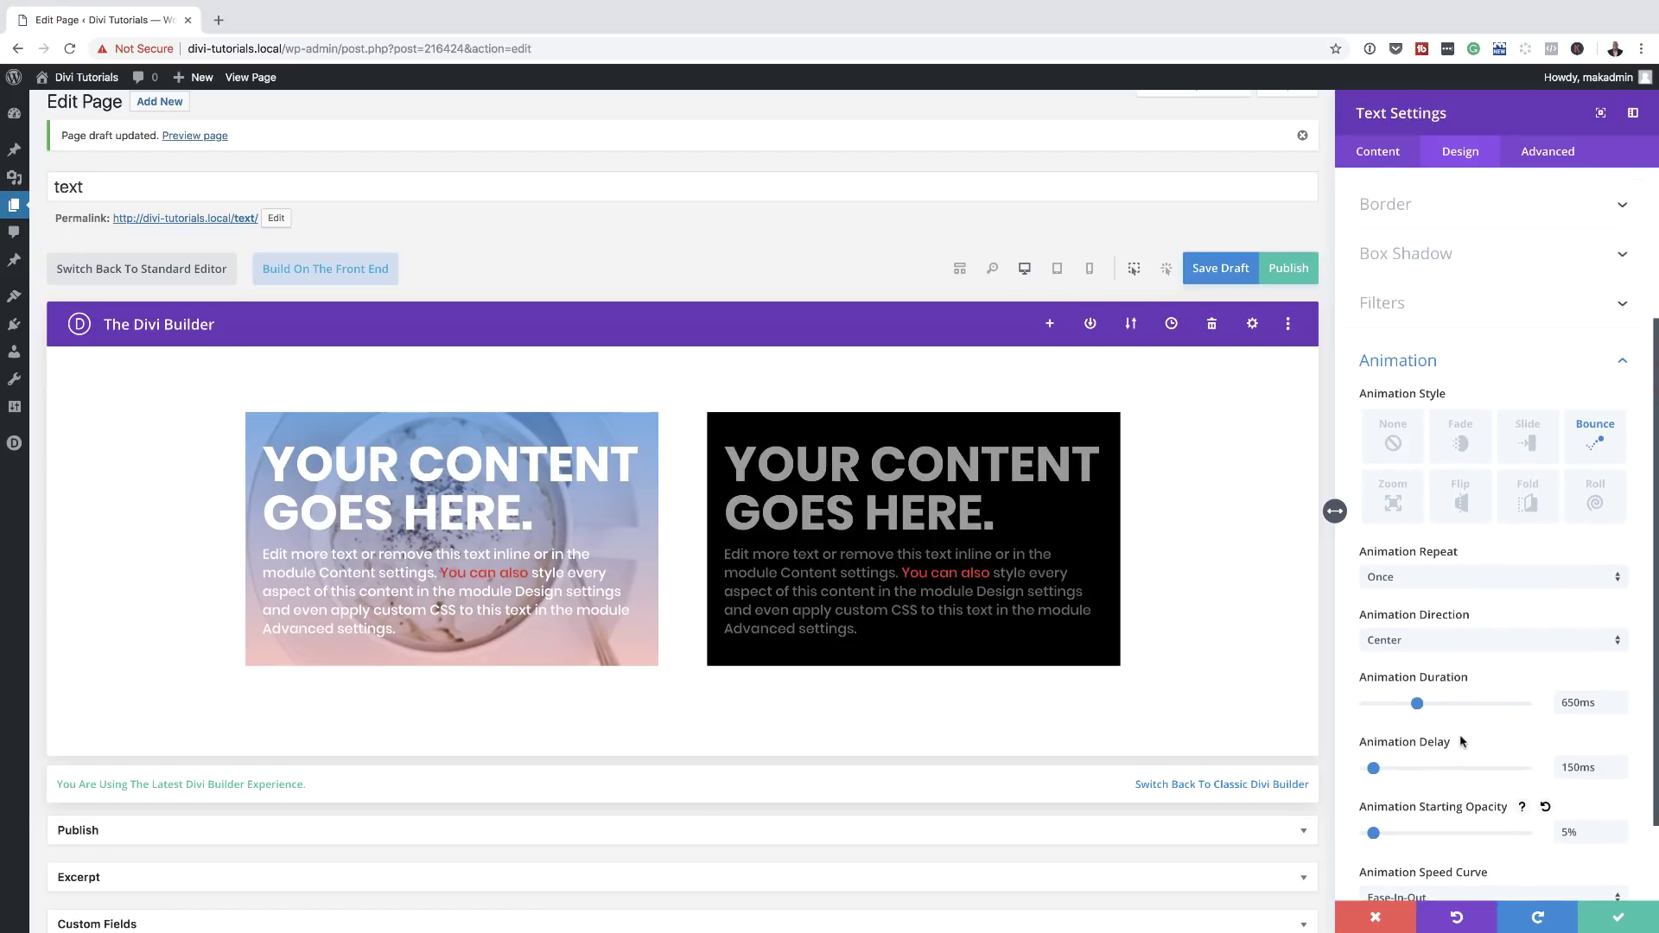
pyautogui.scroll(1, 1462, 742)
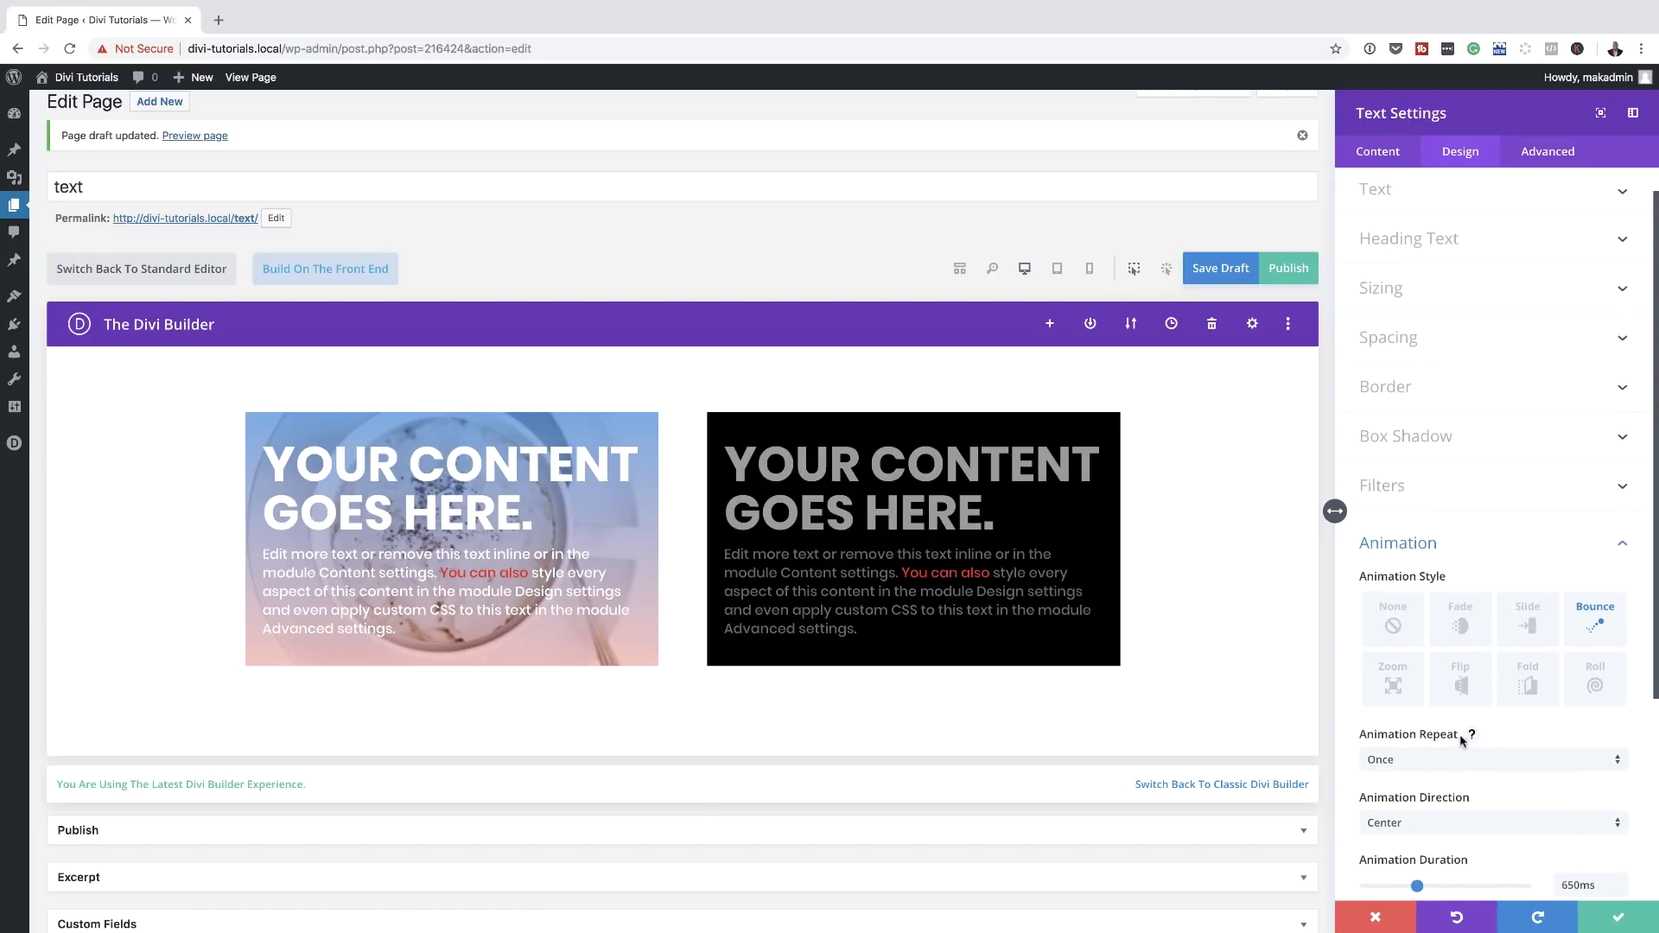
pyautogui.click(1624, 545)
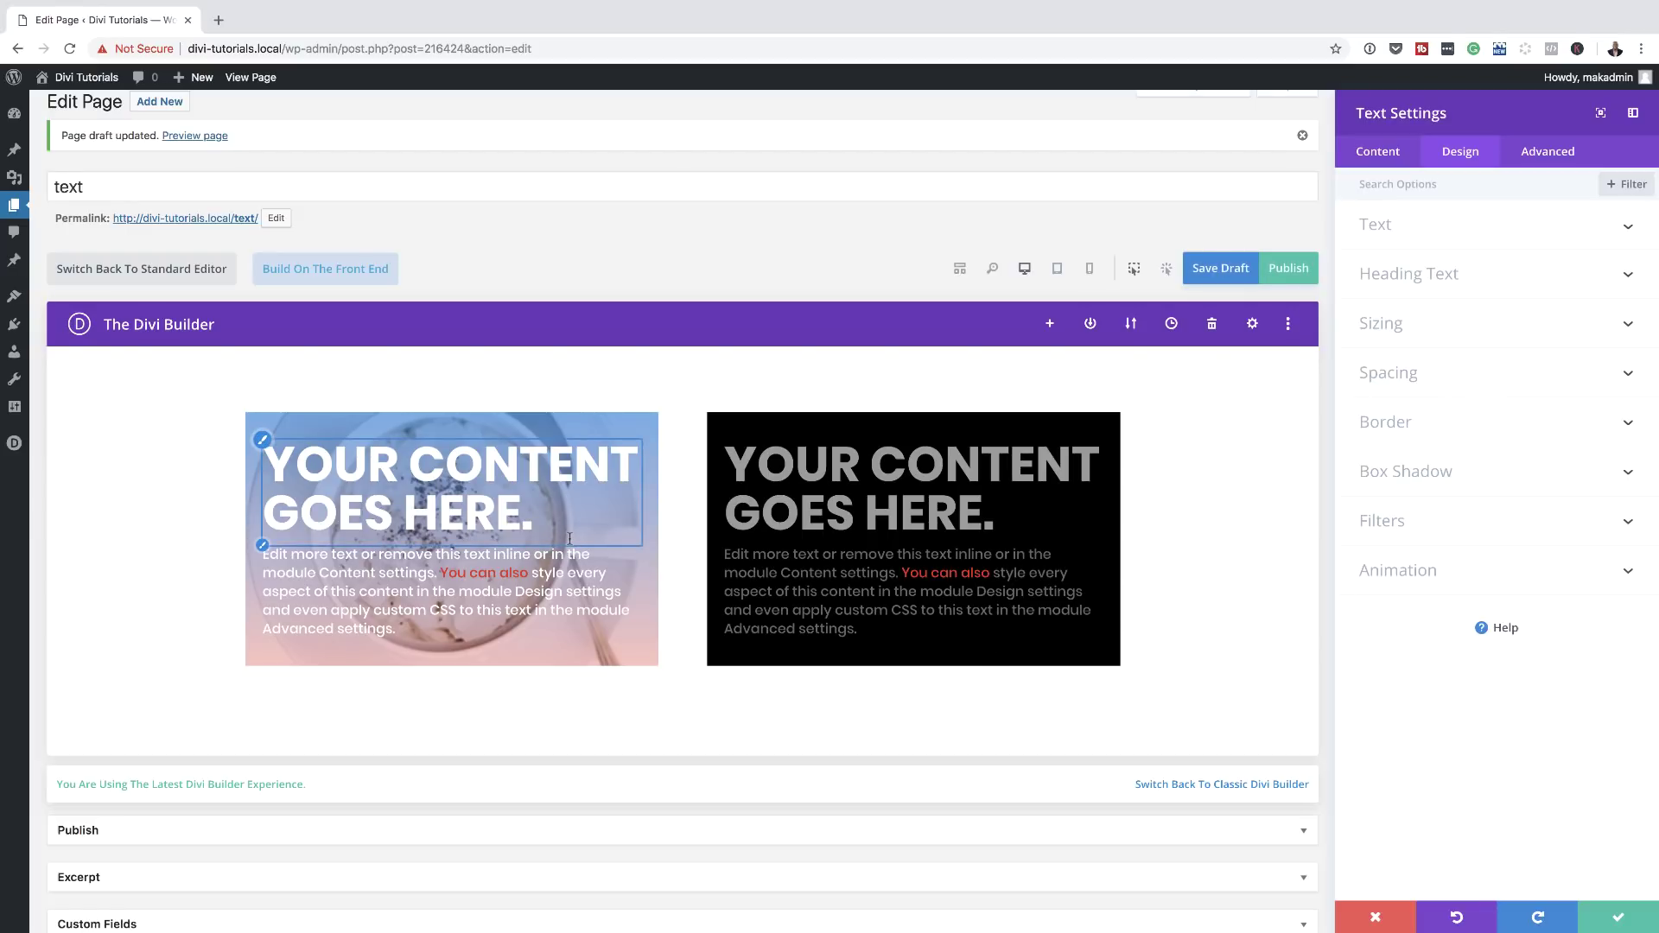
# Make the Heading Text Size responsive: 60px on desktop, 40px on tablet and phone.
pyautogui.click(263, 445)
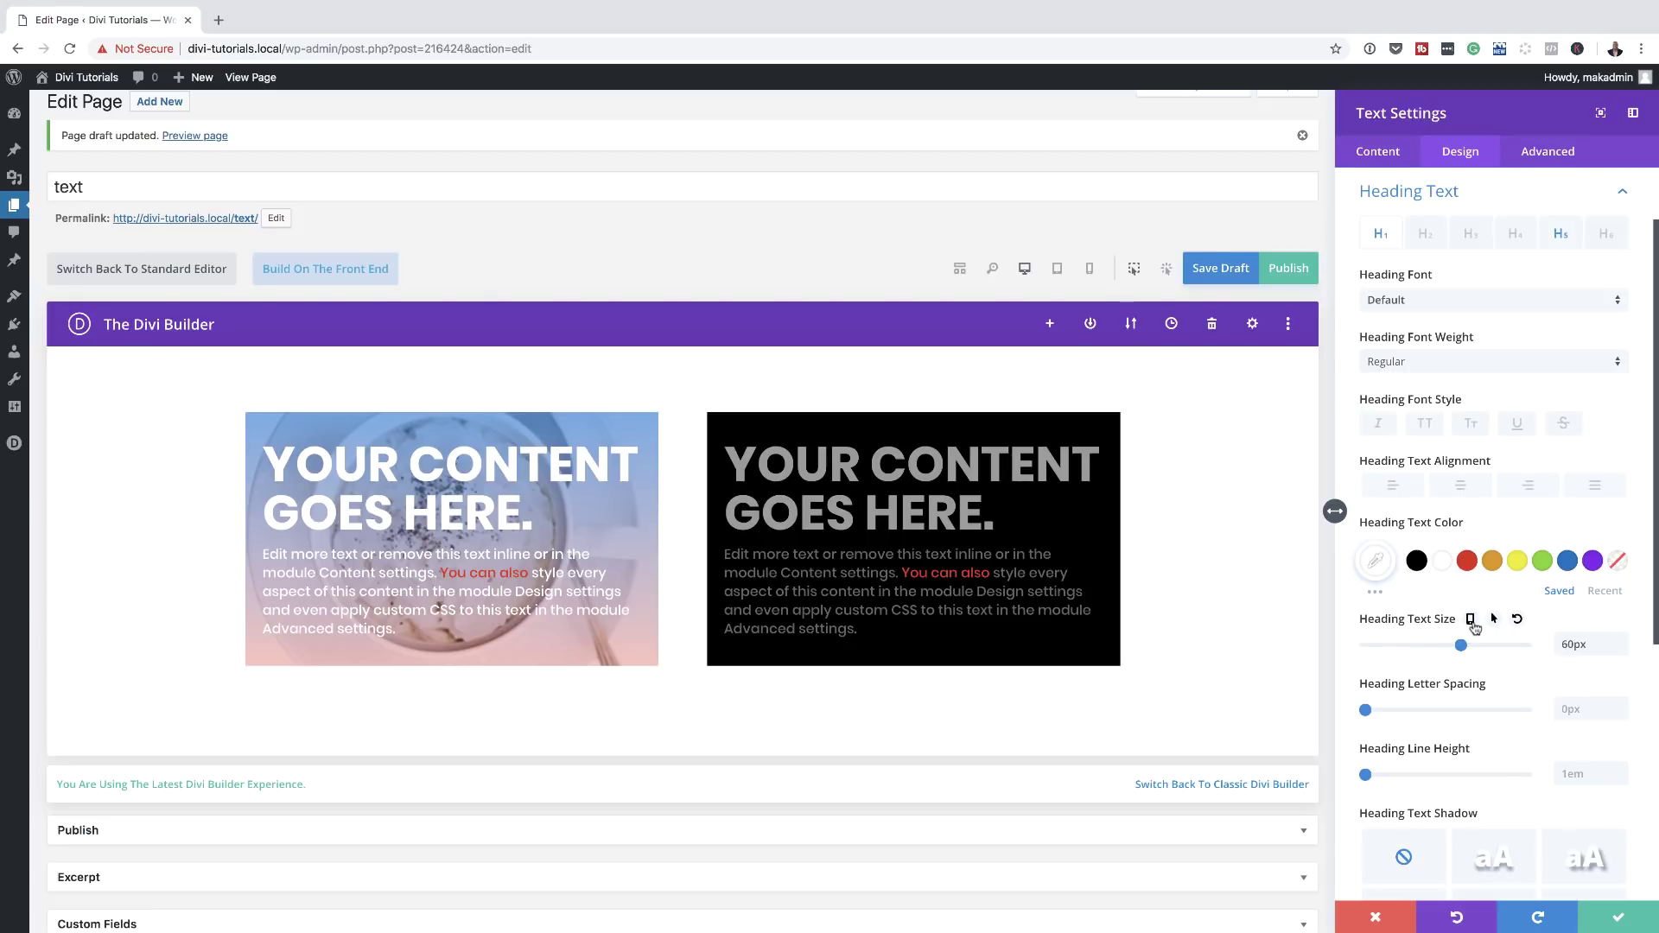
pyautogui.click(1472, 622)
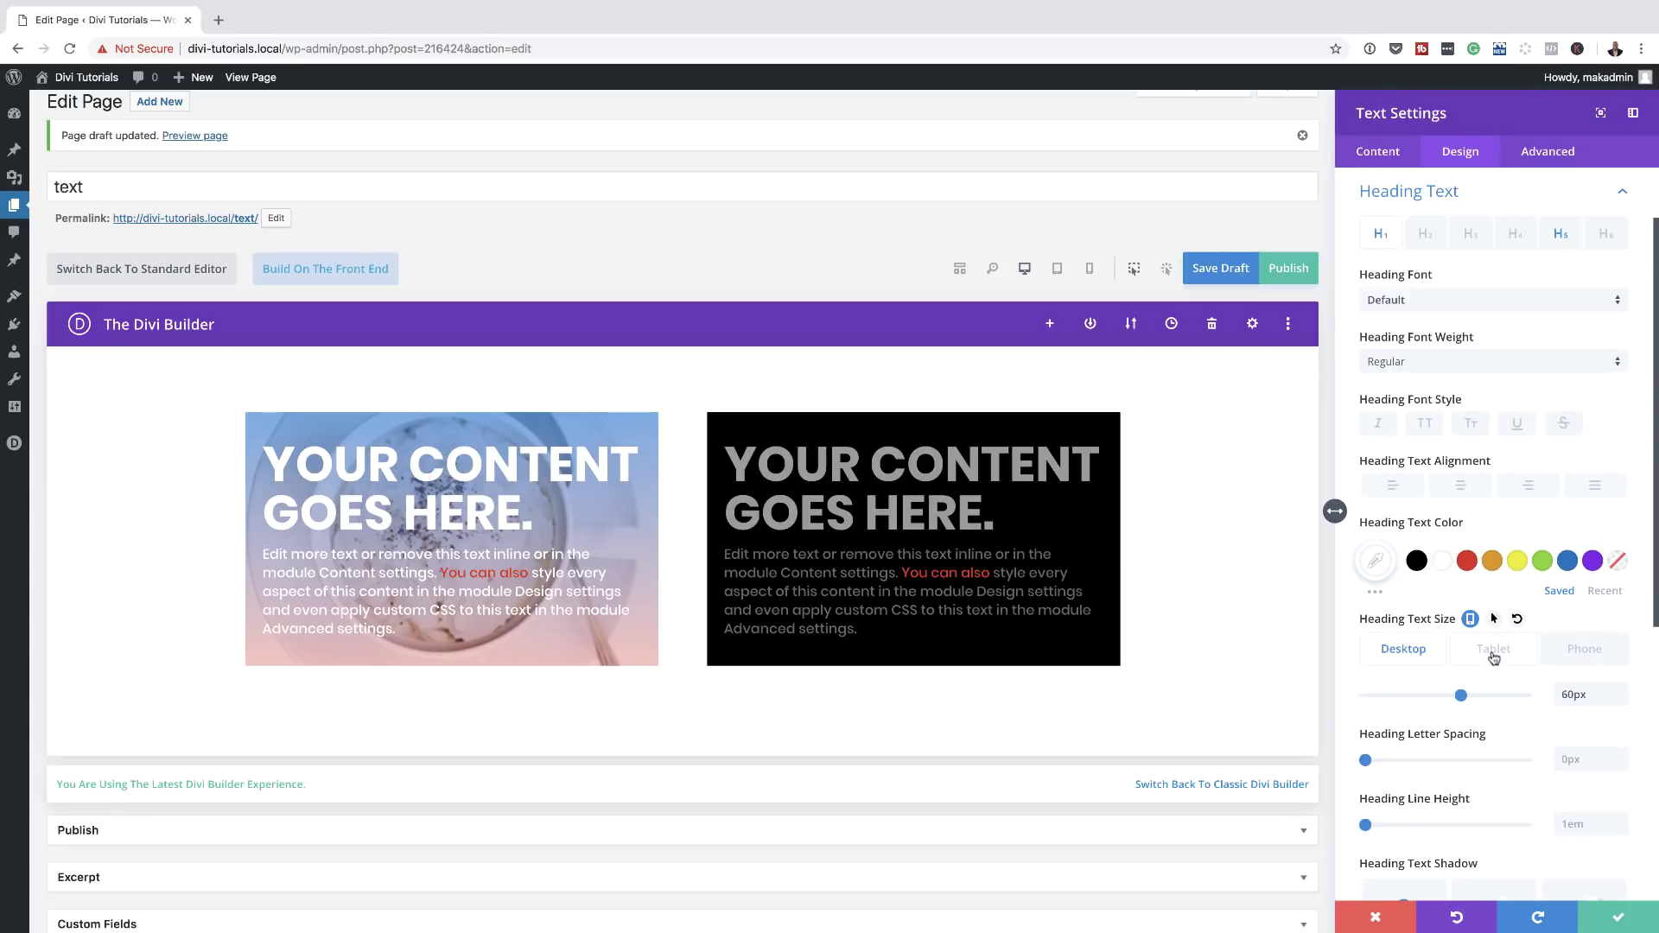
pyautogui.click(1494, 650)
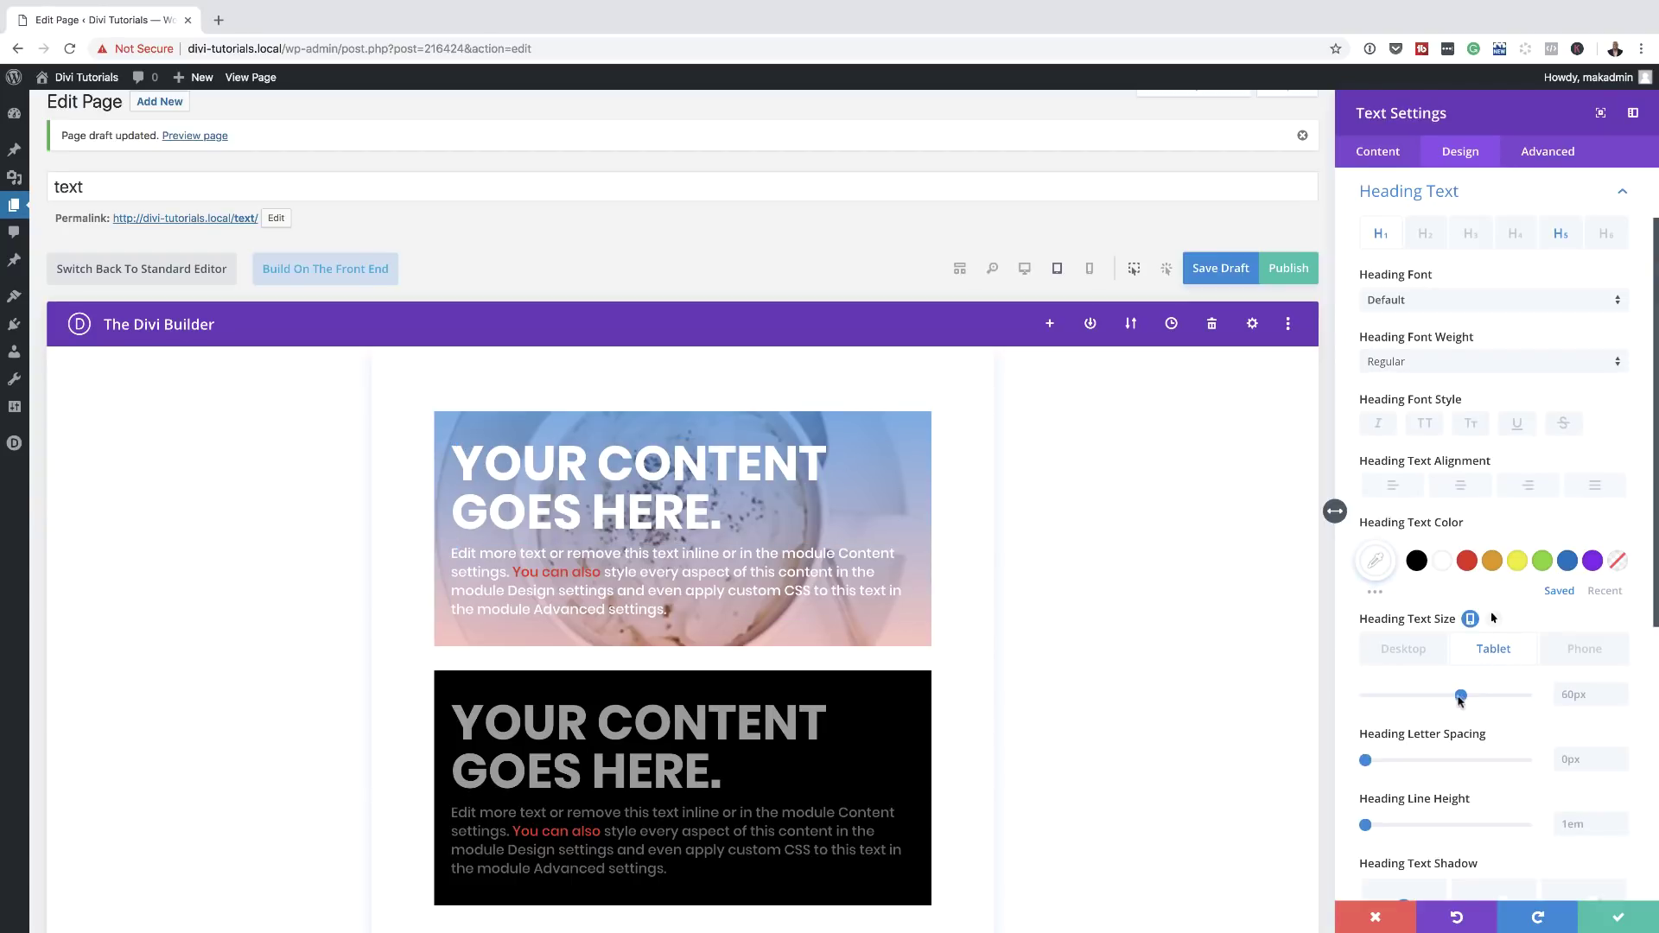
pyautogui.moveTo(1461, 695); pyautogui.dragTo(1428, 702)
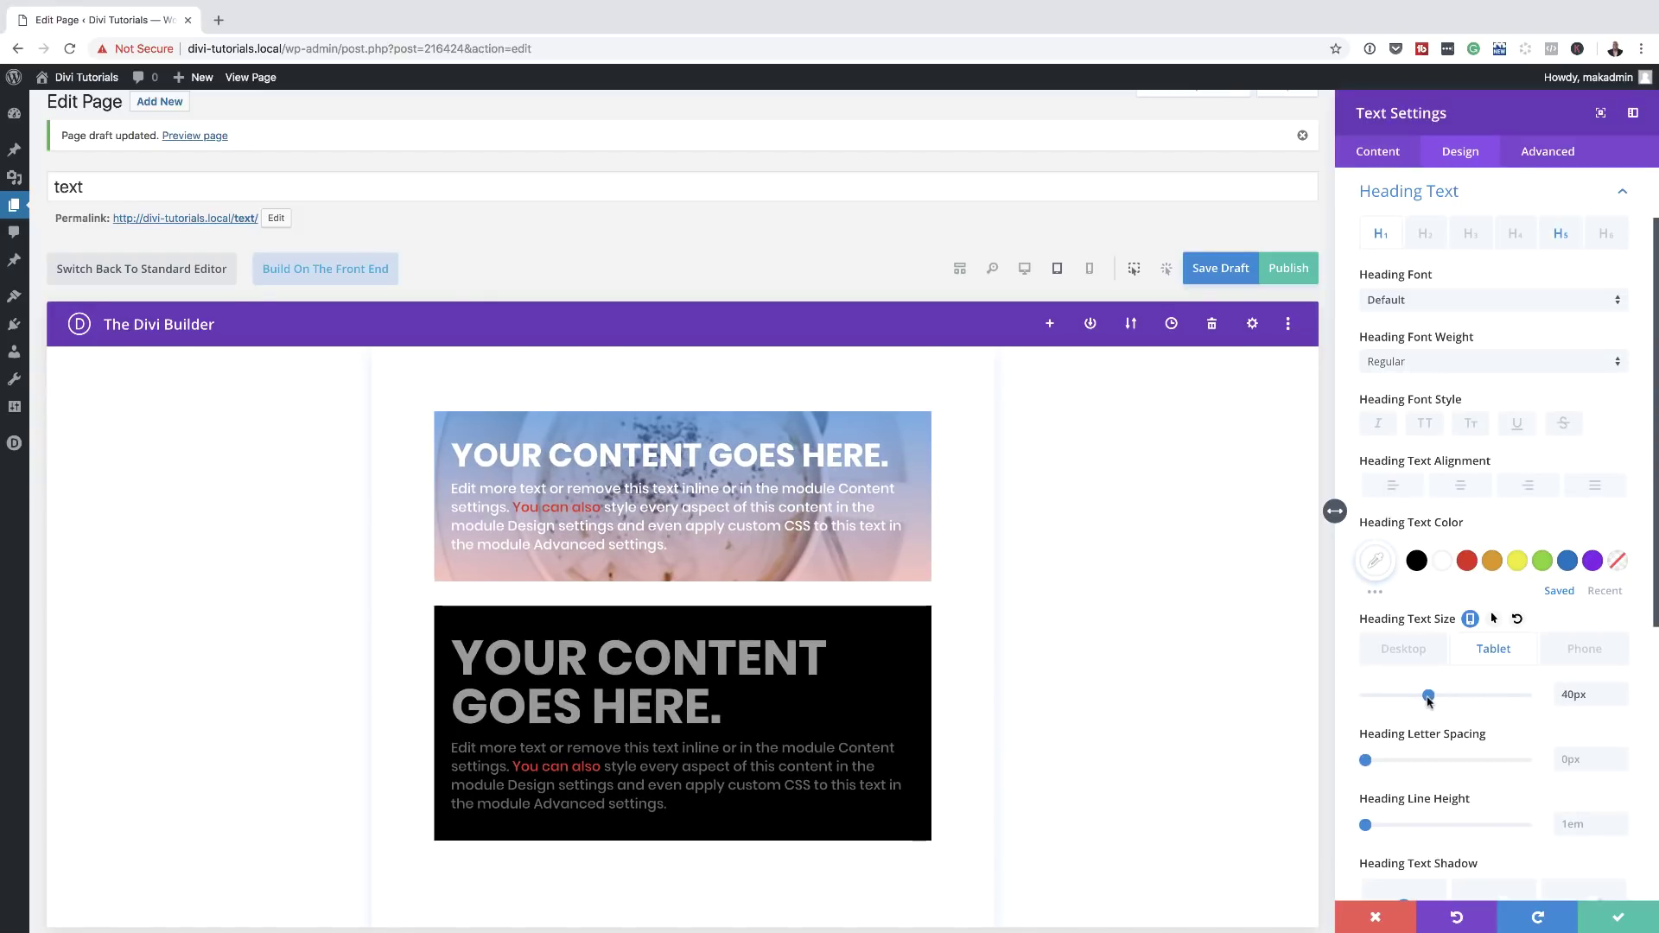
pyautogui.click(1587, 656)
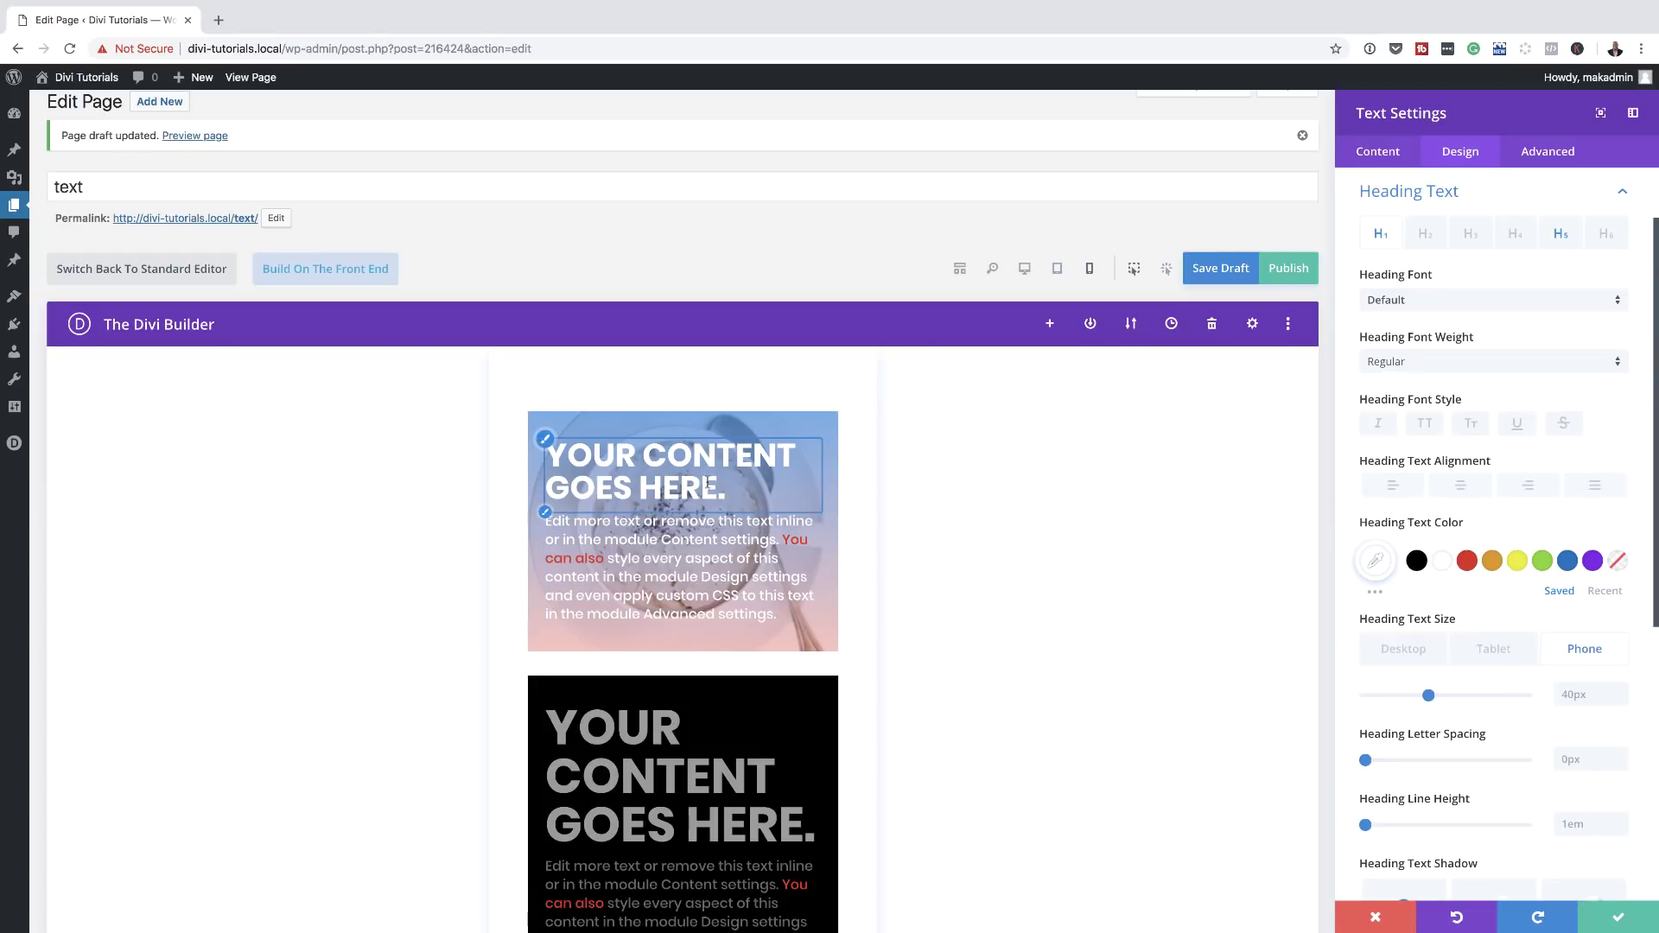
pyautogui.moveTo(1428, 696)
pyautogui.mouseDown()
pyautogui.moveTo(1469, 696)
pyautogui.moveTo(1428, 704)
pyautogui.mouseUp()
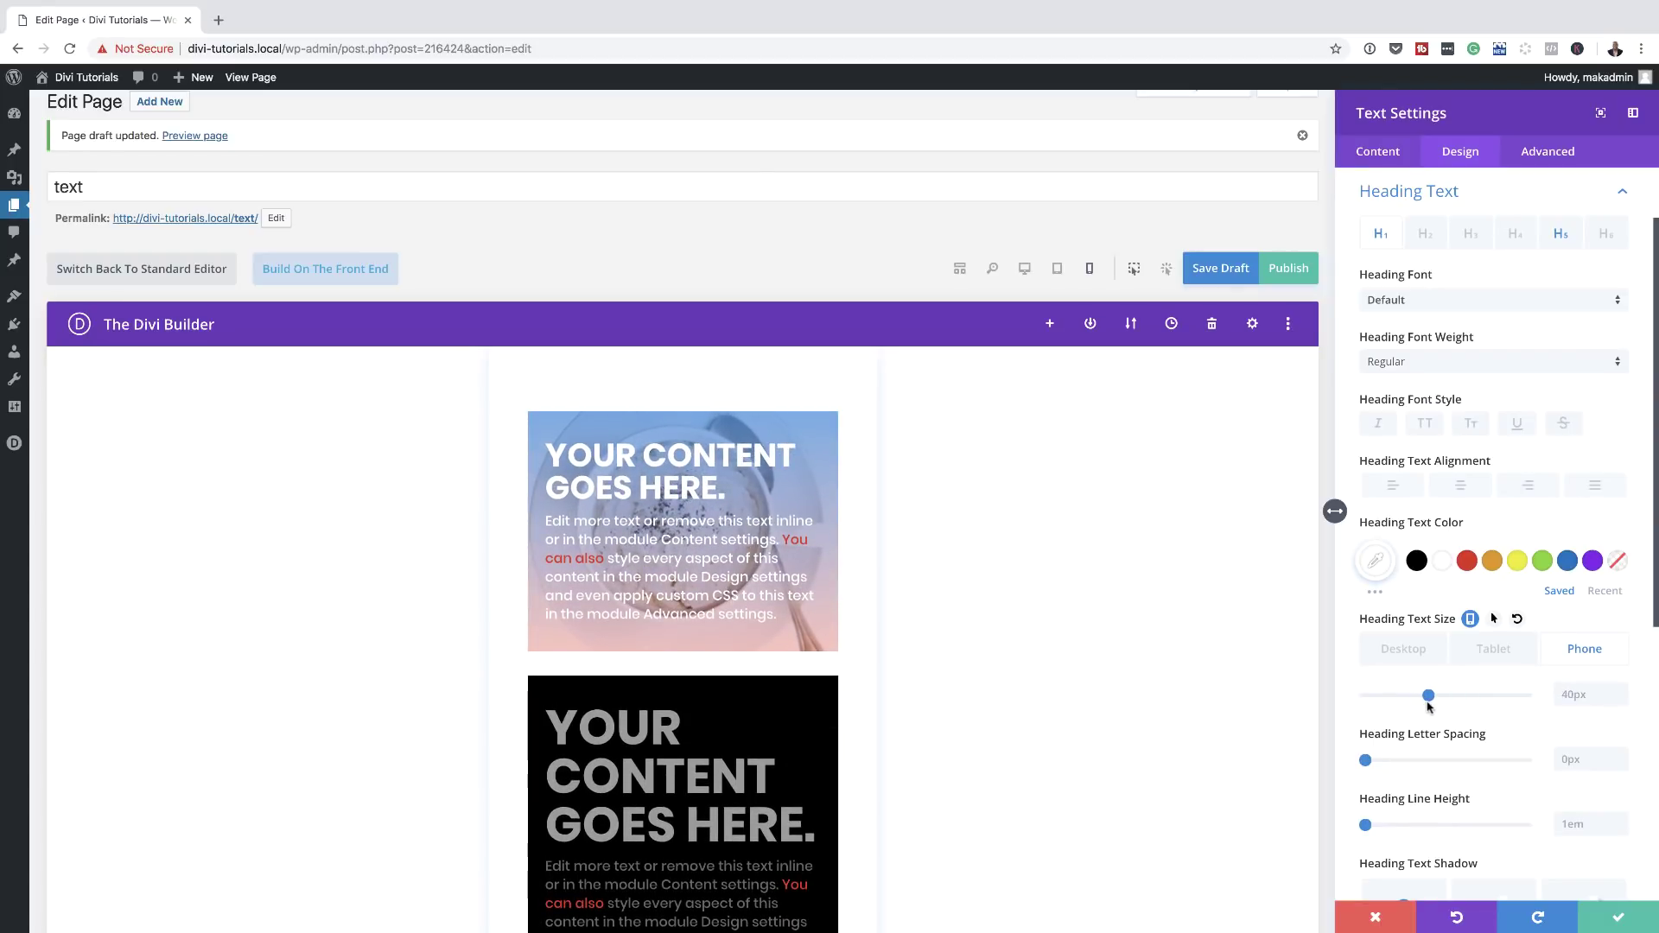
pyautogui.click(1420, 652)
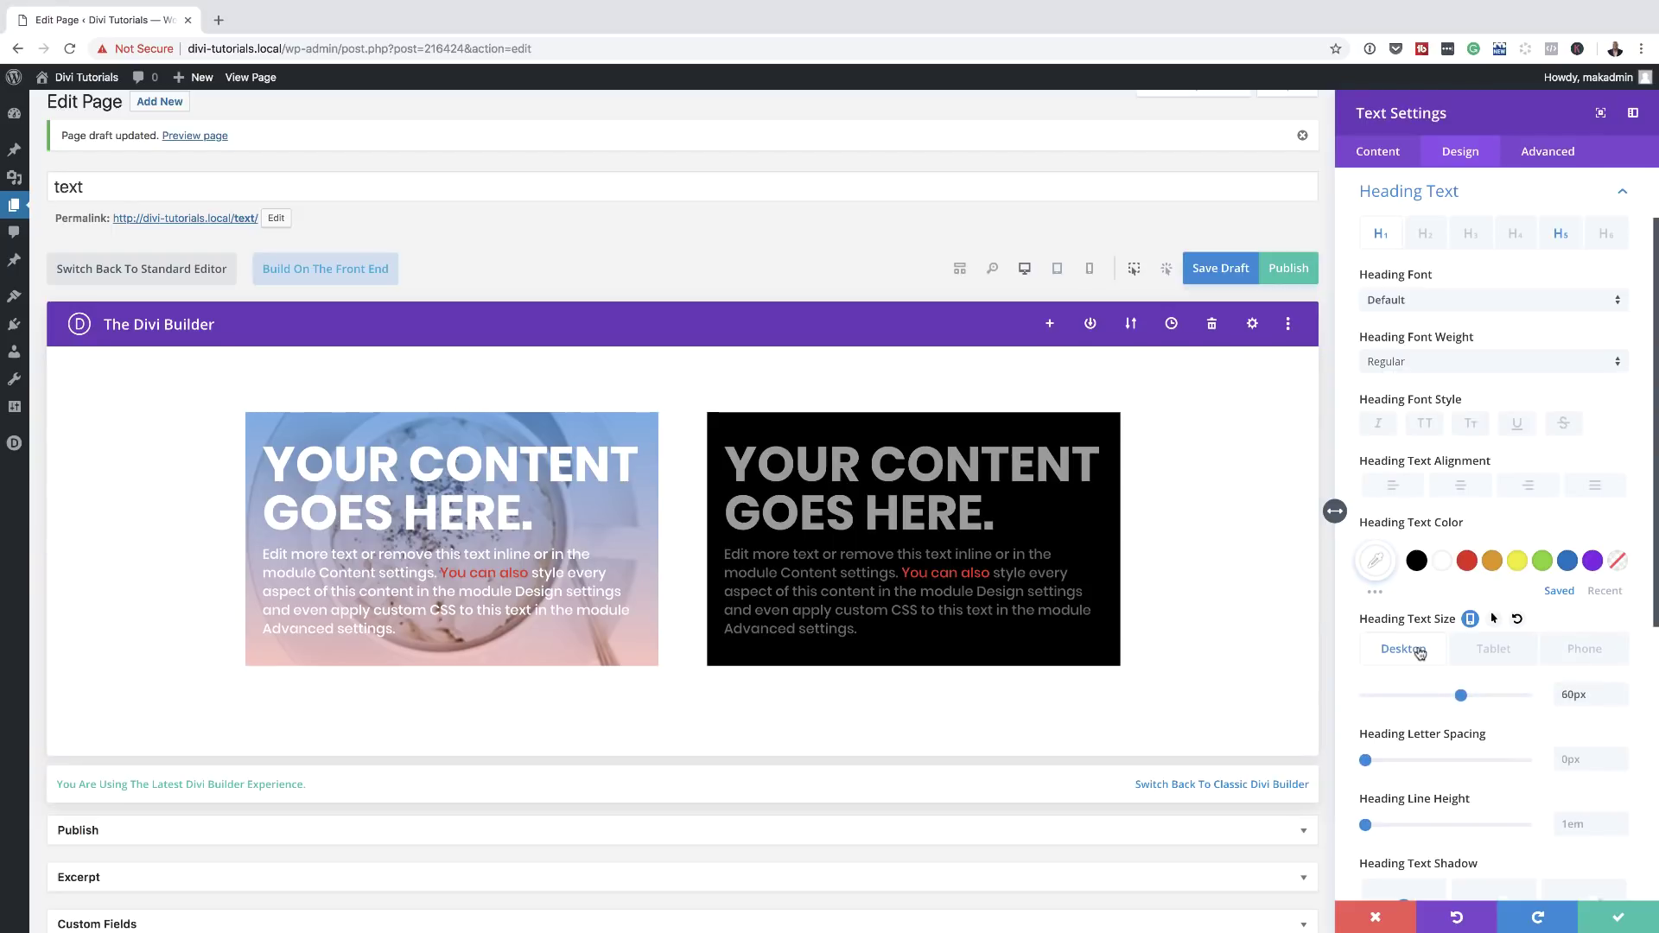